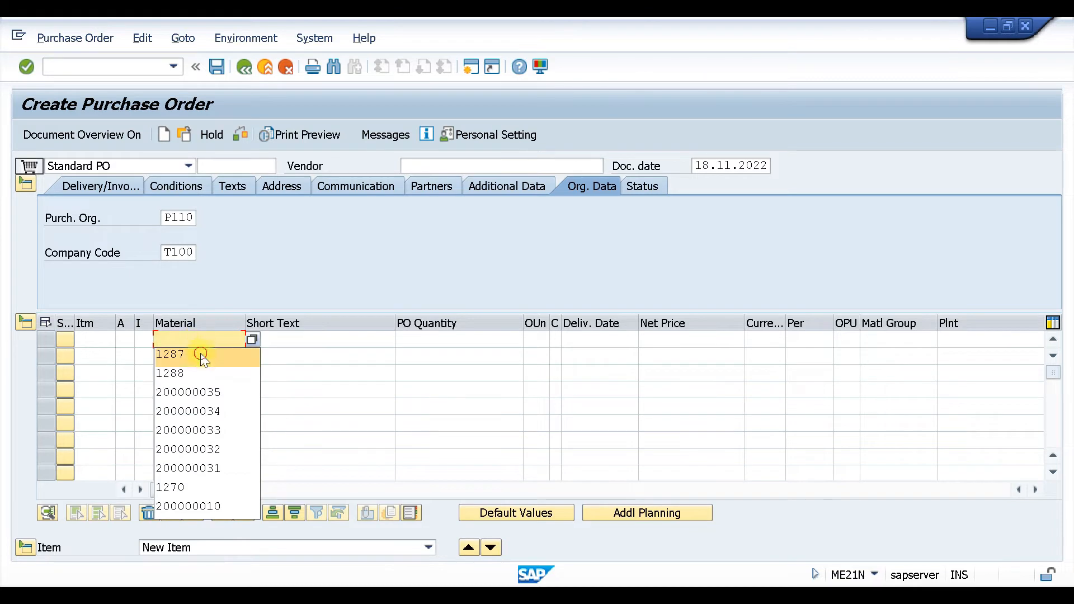
Step: Complete the first order item for material 1287 with quantity 10, net price 100, plant T110 and storage location WMS1
left_click(504, 342)
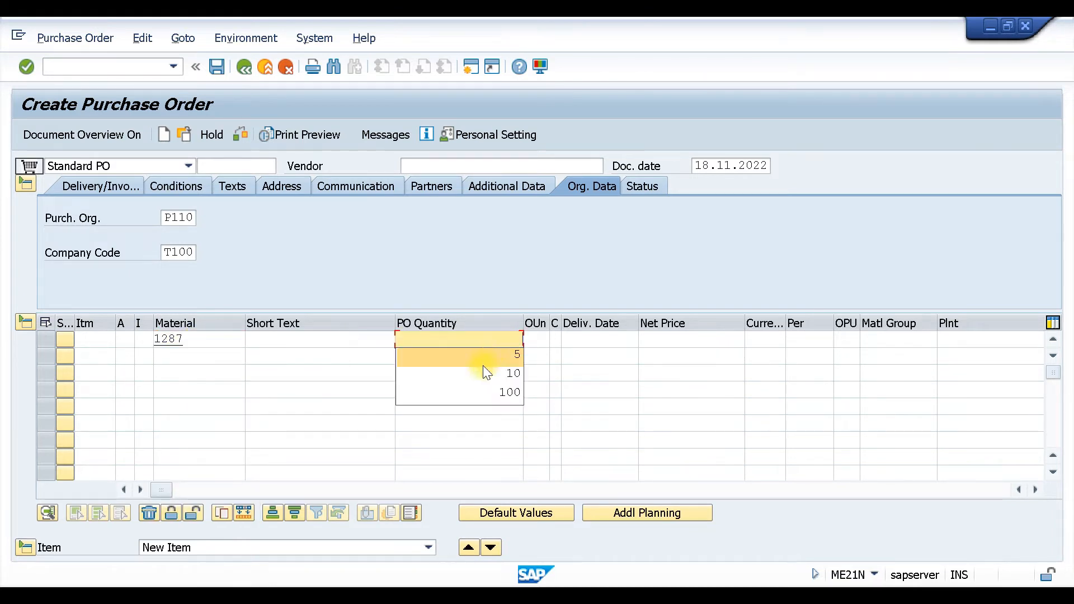
left_click(493, 371)
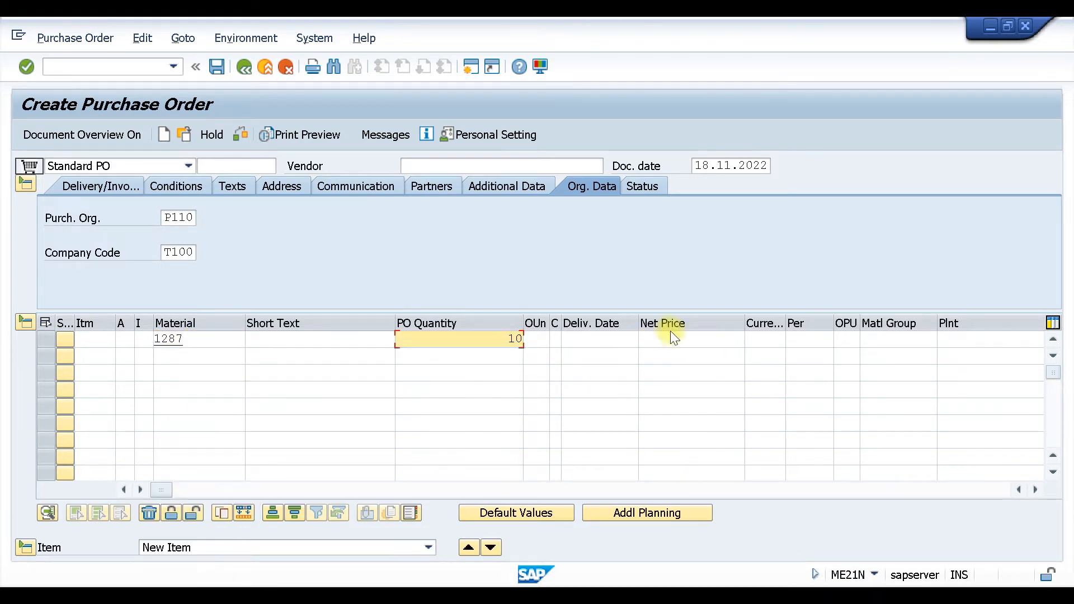
left_click(675, 340)
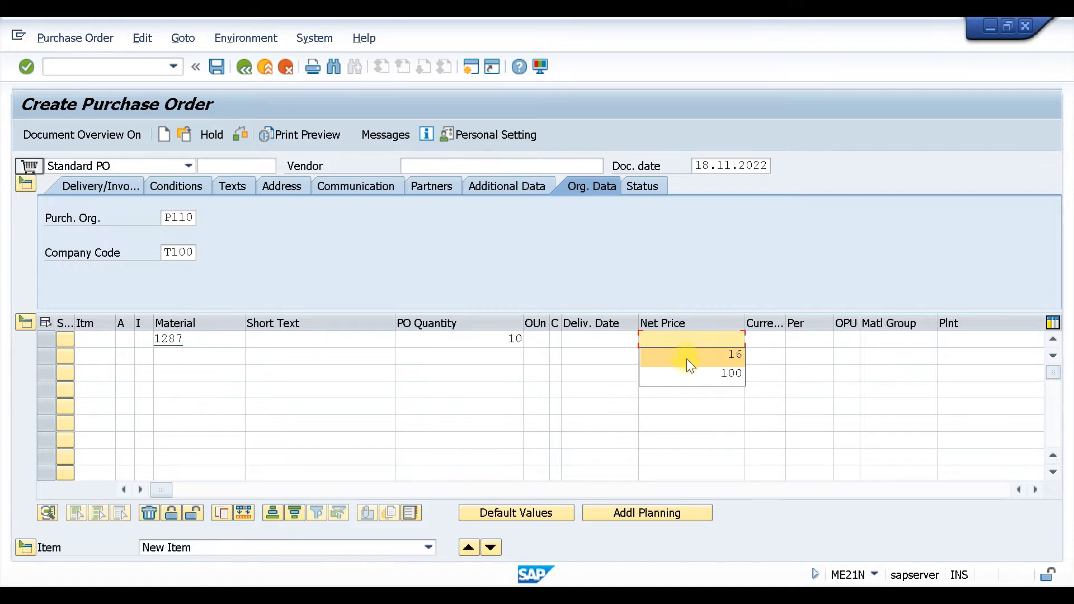
left_click(692, 371)
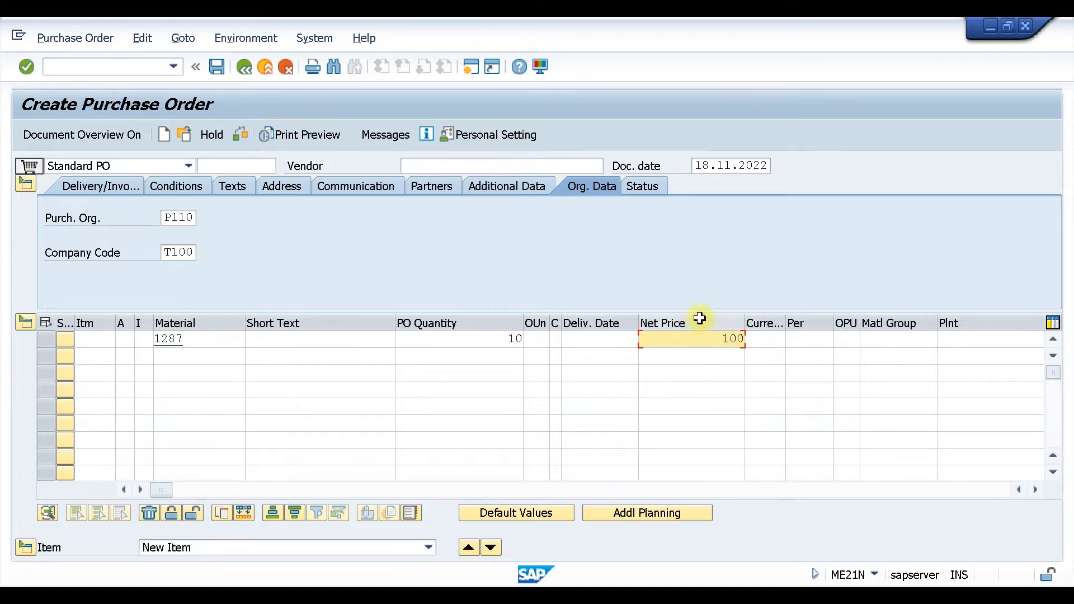
left_click(951, 337)
left_click(958, 355)
key("Tab")
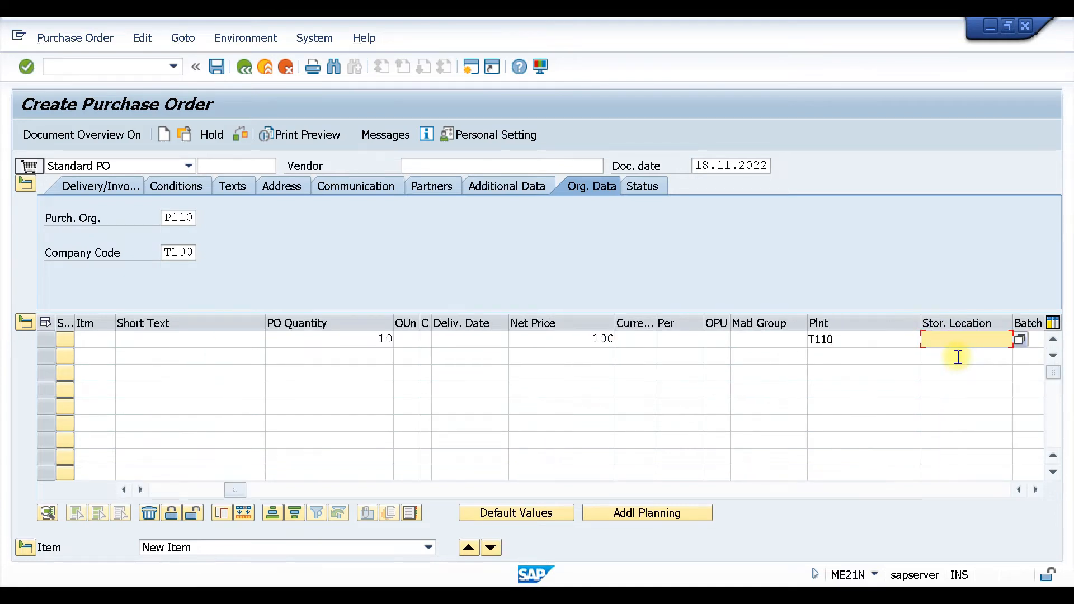
left_click(953, 353)
Step: Assign vendor MINDA to the purchase order and set the item's currency to INR
left_click(456, 166)
left_click(571, 180)
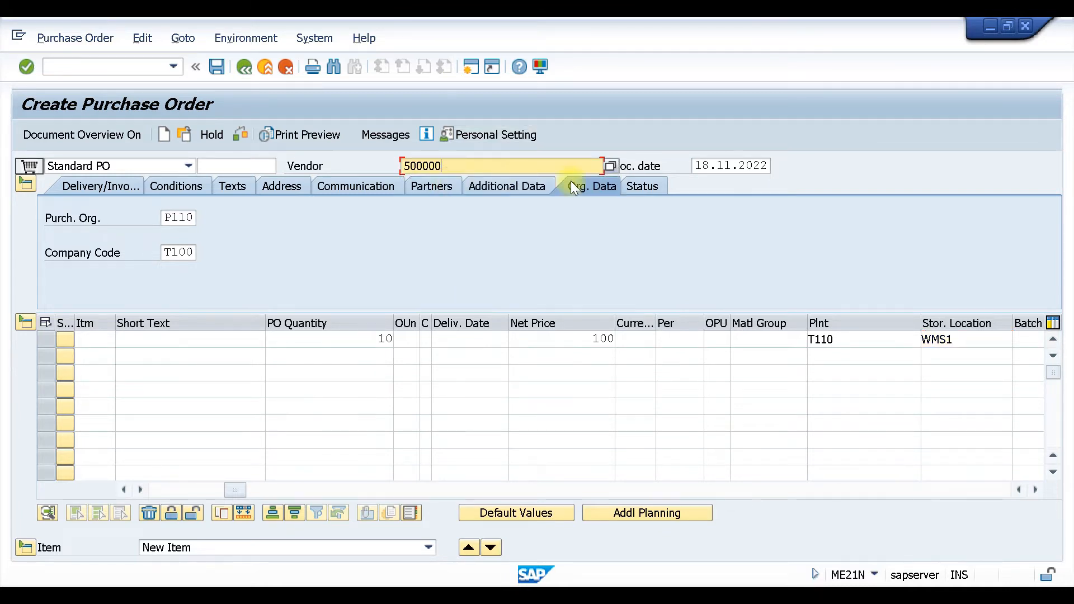
key("Return")
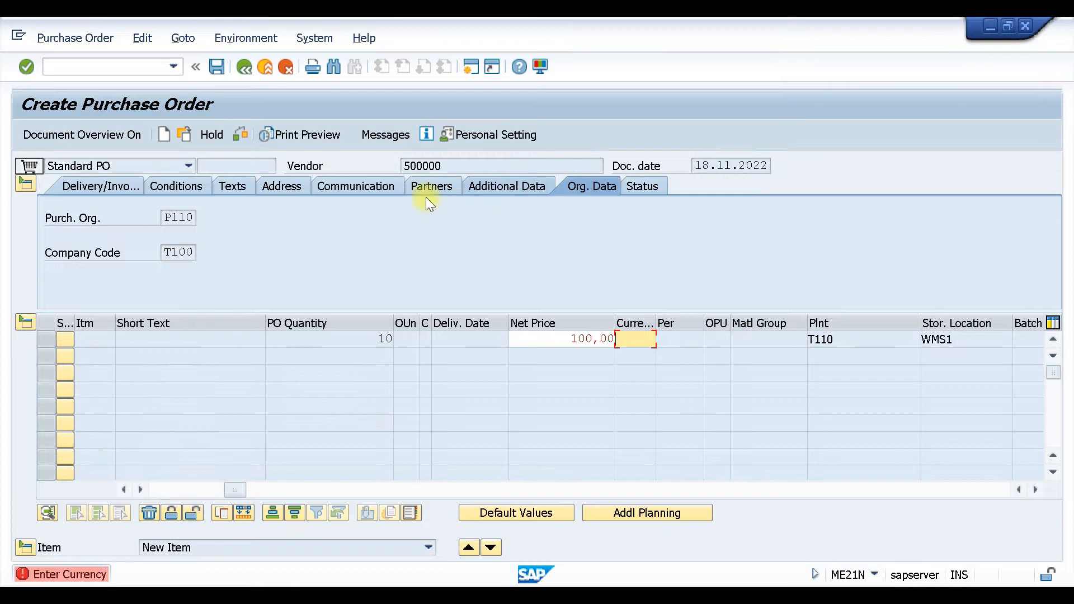
left_click(643, 342)
left_click(636, 354)
key("Return")
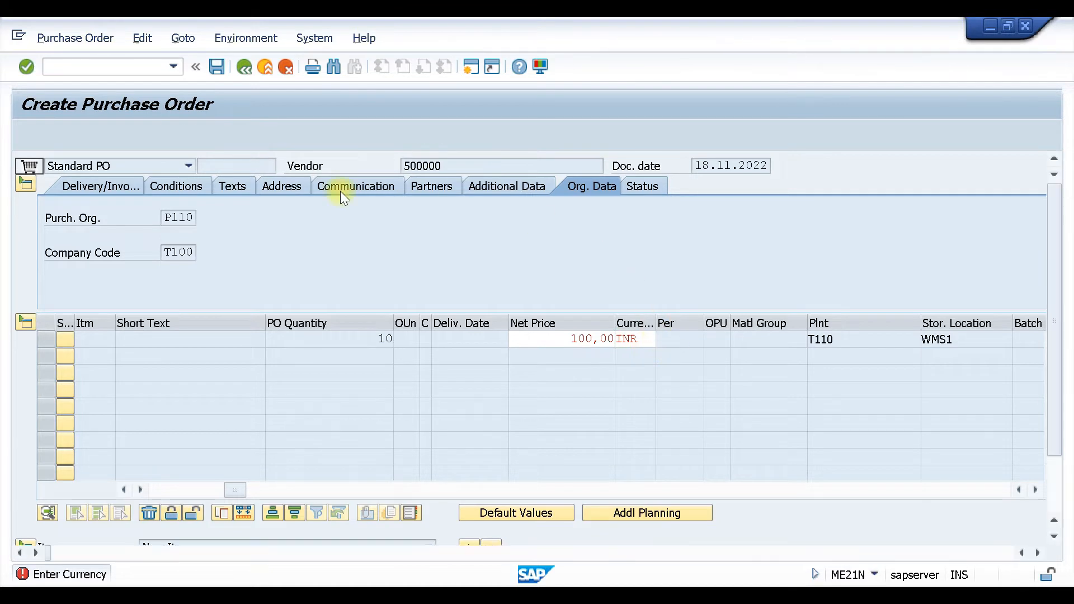
left_click(169, 235)
left_click(169, 252)
key("Return")
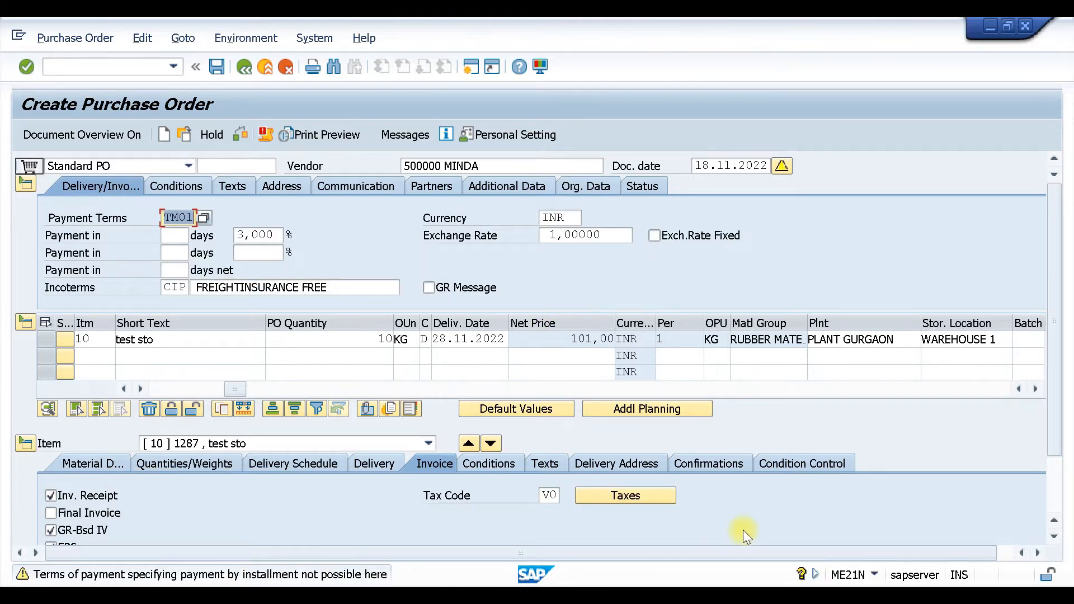
Step: Set item 10's confirmation control to Shipping notificat., then check and save the purchase order
left_click(717, 465)
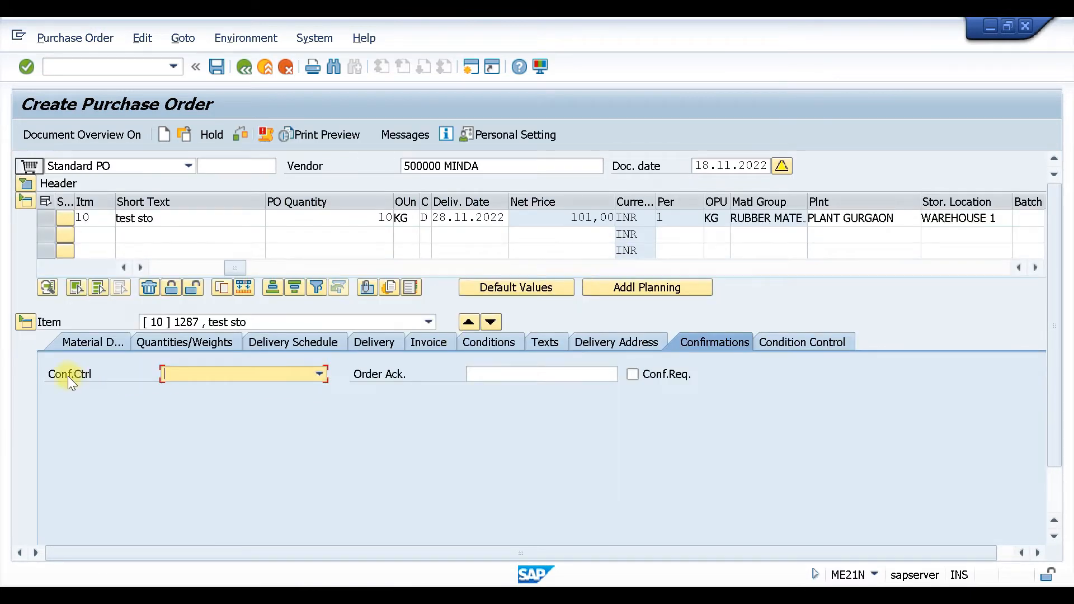
left_click(320, 374)
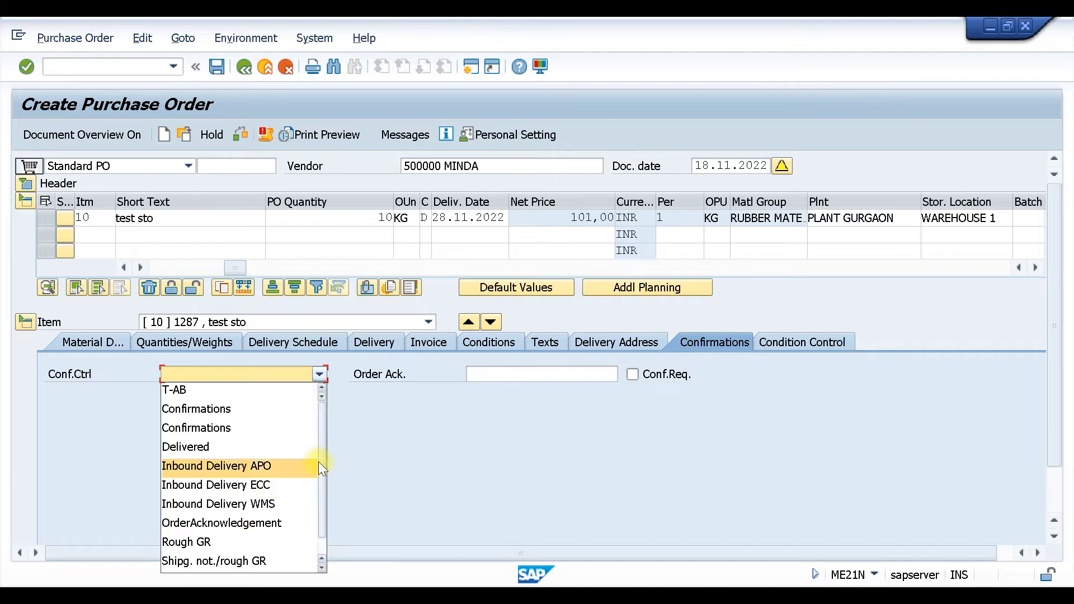
scroll(318, 461, "down", 1)
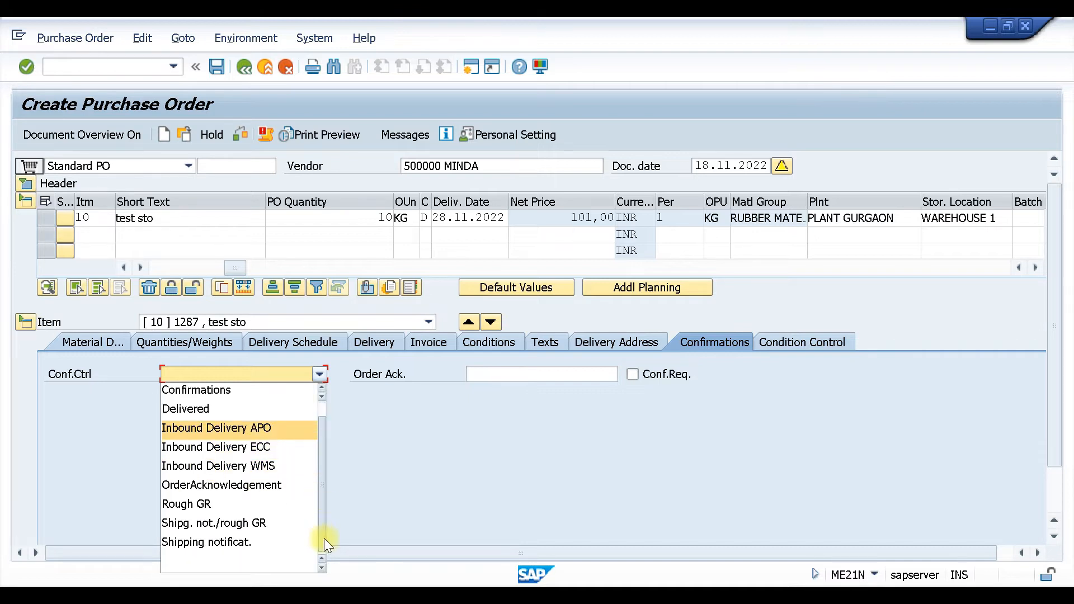
left_click(189, 540)
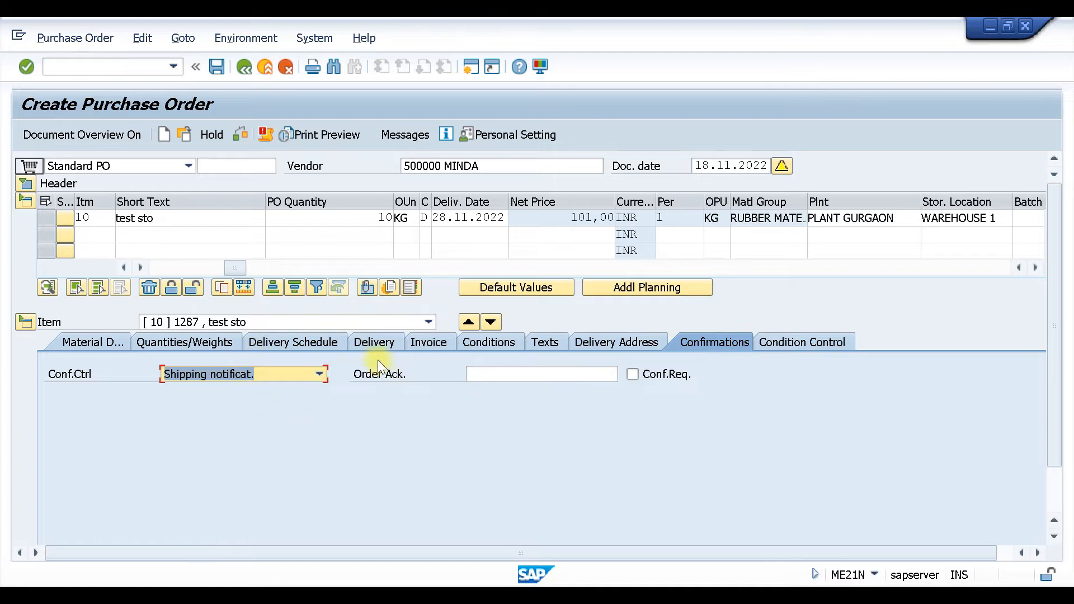
left_click(242, 136)
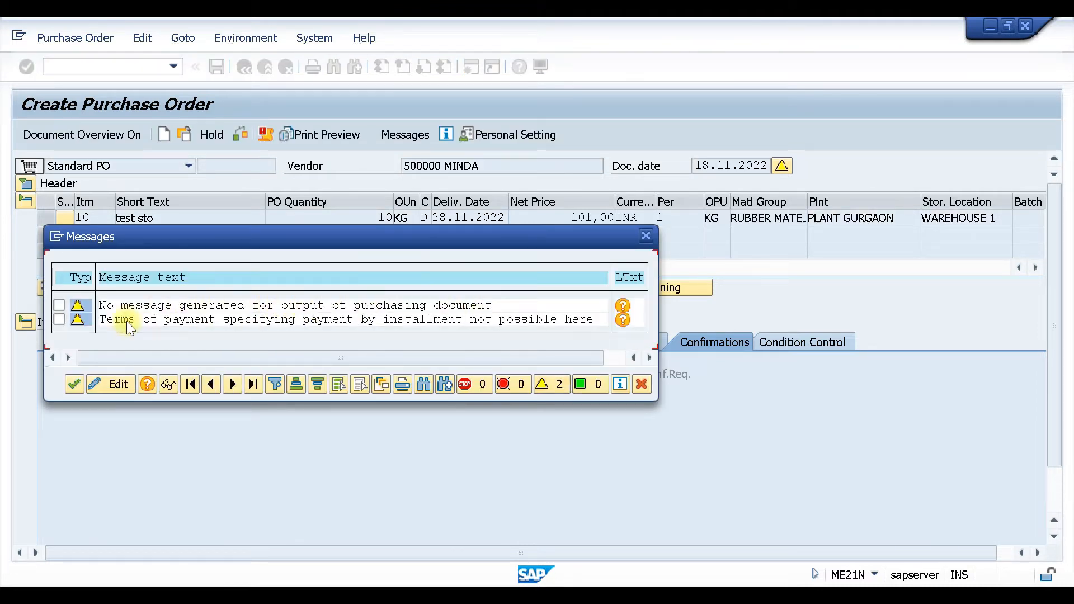
left_click(75, 385)
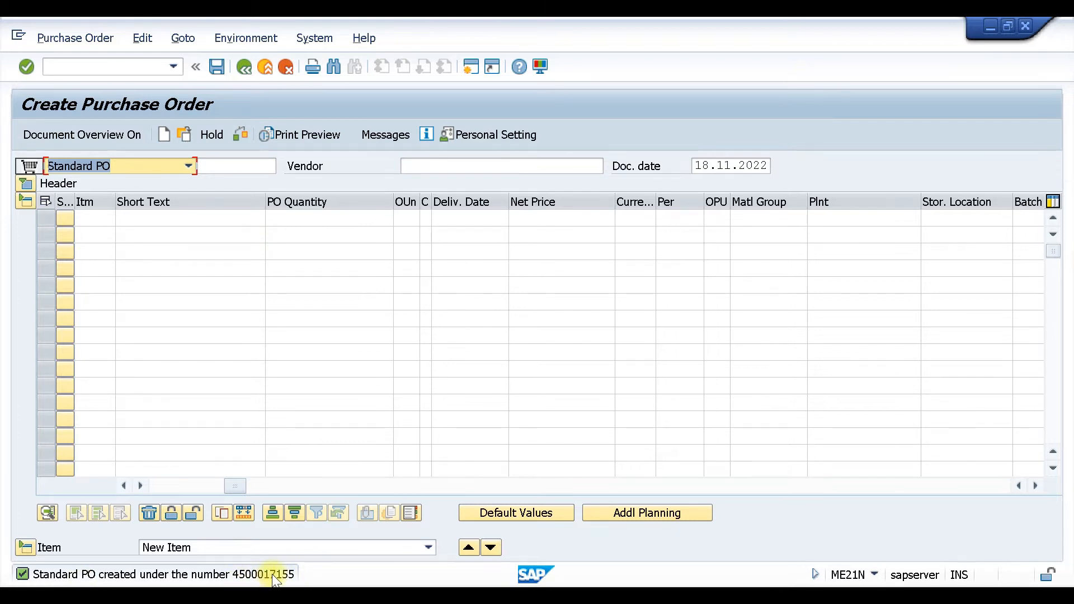
Step: Display the stock/requirements list (MD04) in a new session for material 1287 with MRP area T110 and plant T110
left_click(472, 68)
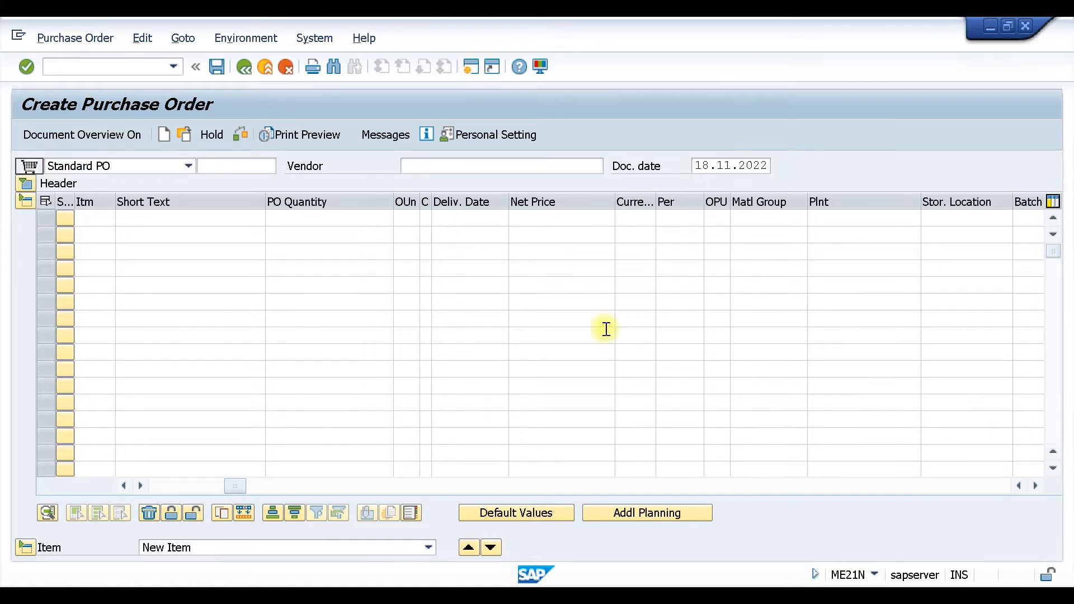
type("MD04")
key("Return")
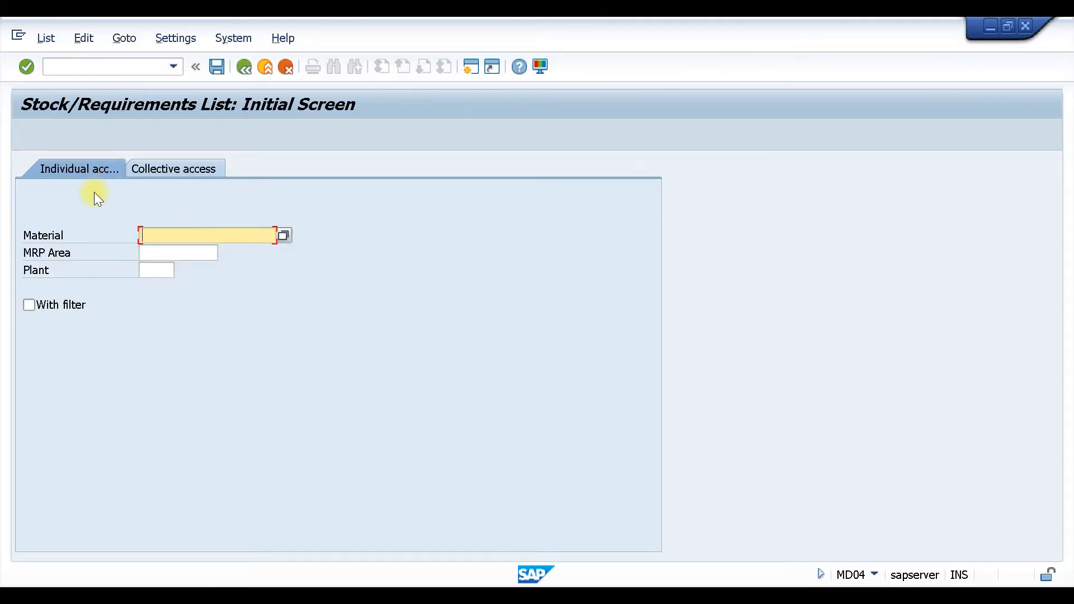
left_click(170, 235)
left_click(172, 249)
left_click(167, 268)
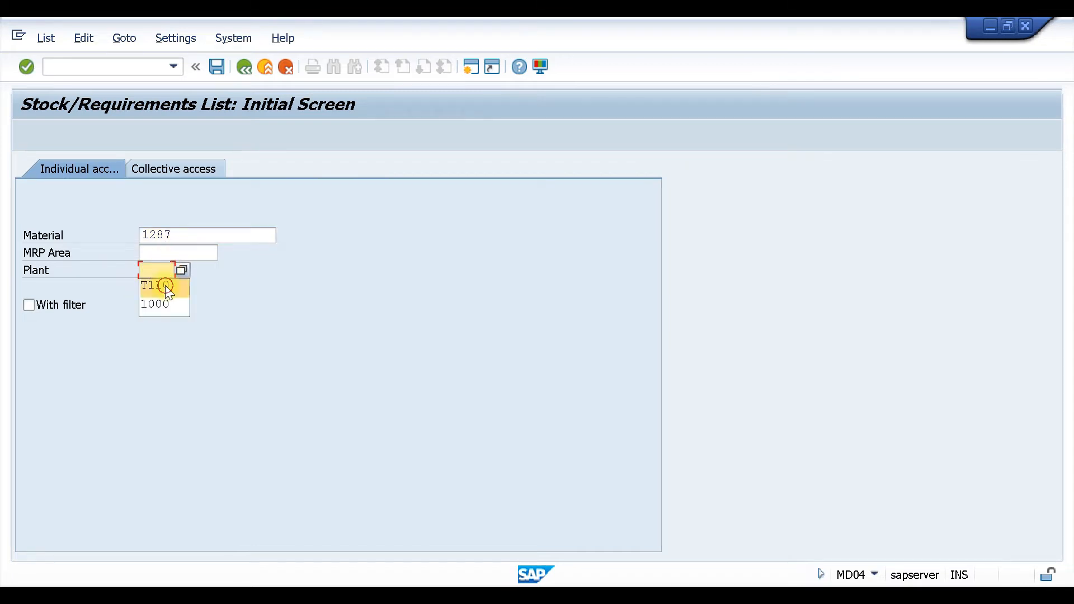
left_click(166, 285)
left_click(168, 250)
left_click(168, 266)
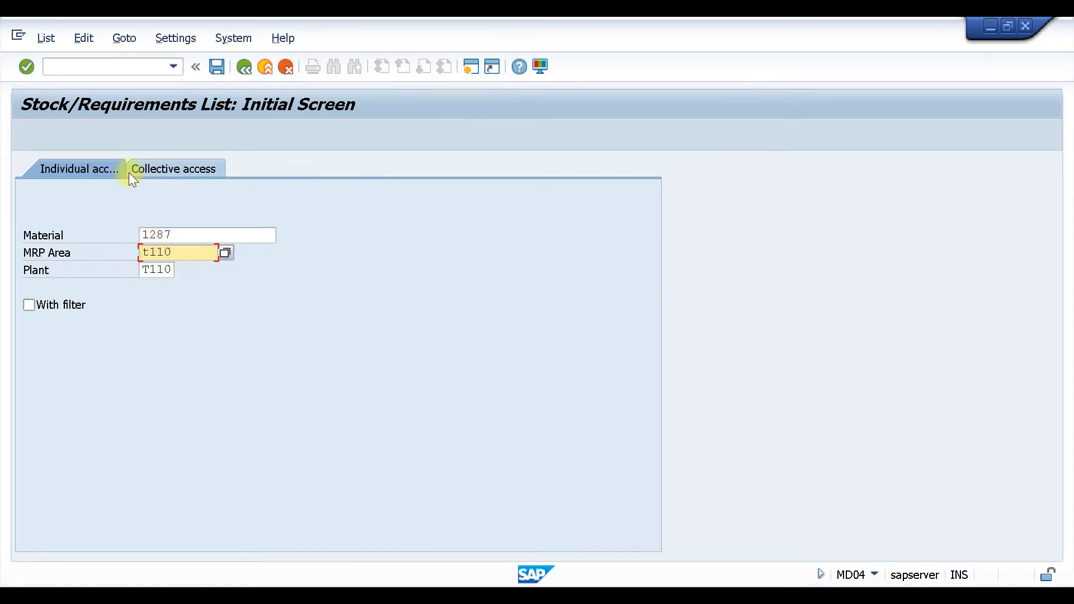
key("Return")
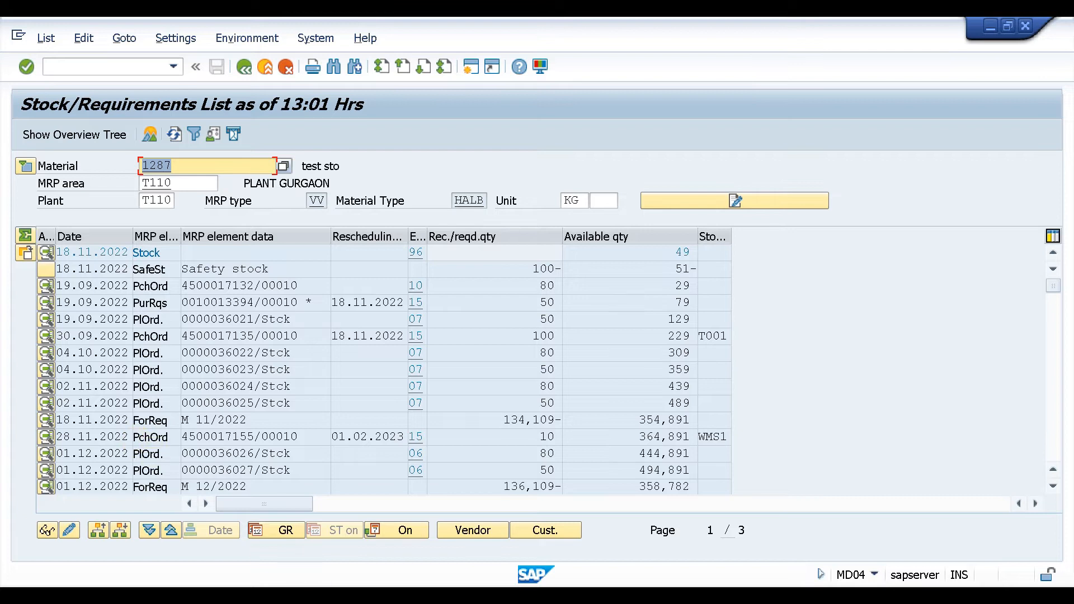
Step: Compare the delivery date in the new purchase order's delivery schedule with the rescheduling date of its entry in the stock/requirements list
left_click(479, 532)
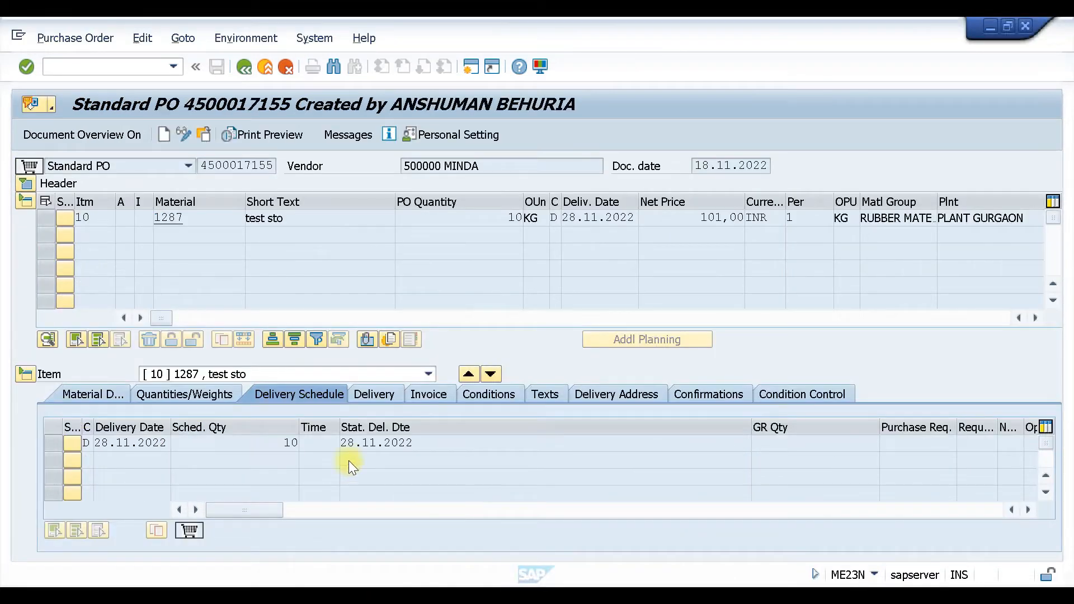
left_click(106, 443)
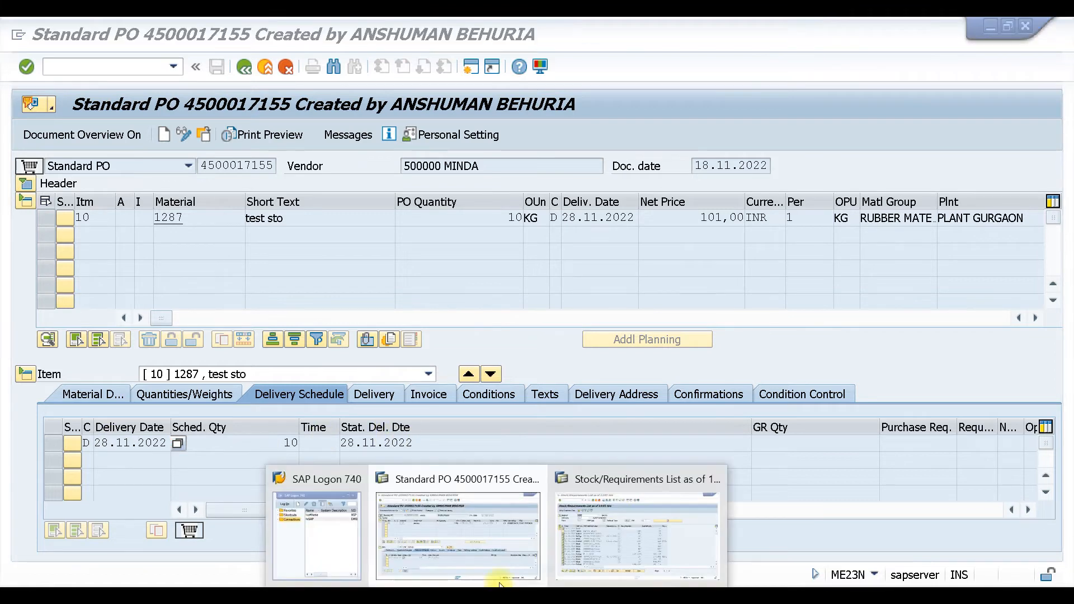
left_click(625, 531)
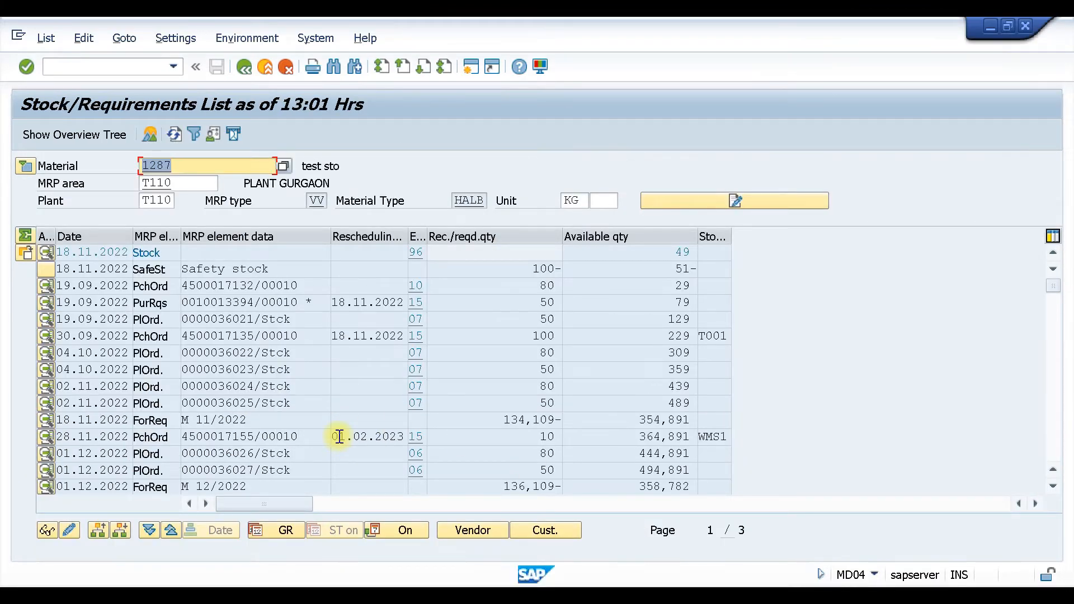
left_click_drag(338, 436, 406, 436)
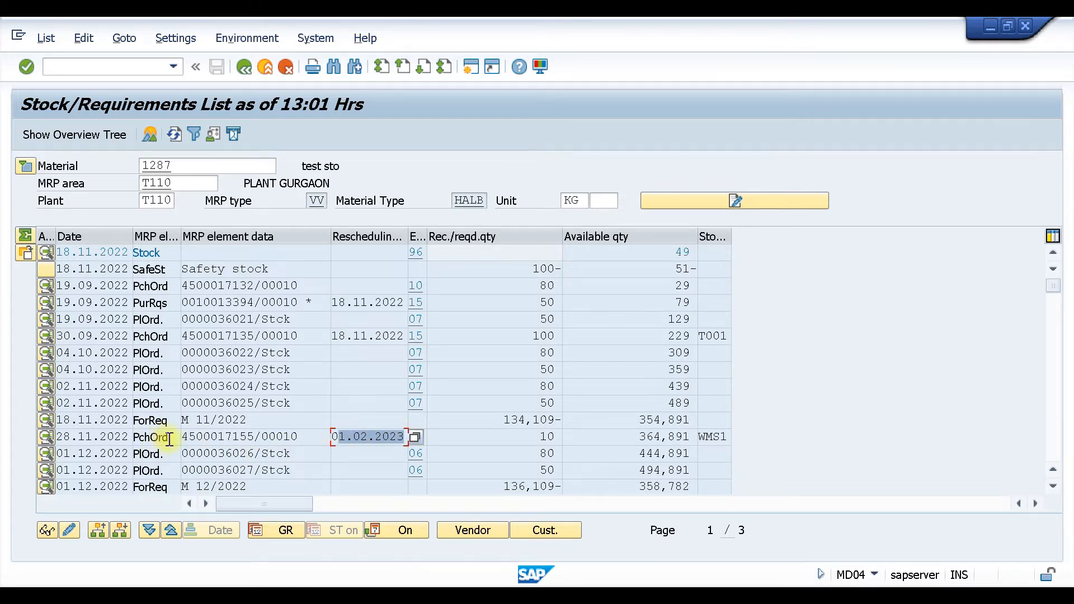
left_click(147, 436)
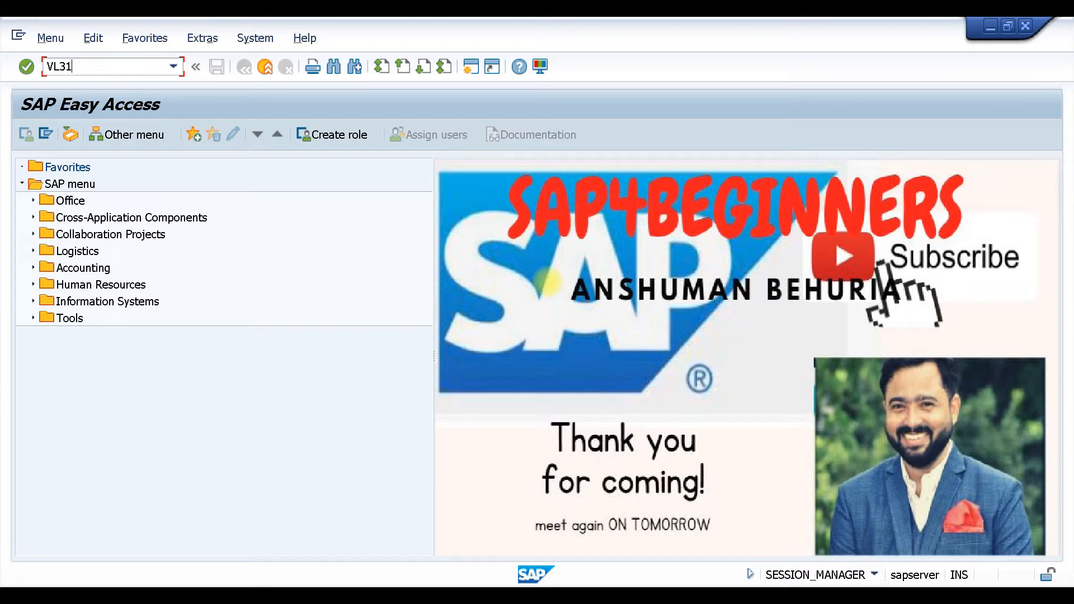
Step: Start an inbound delivery (VL31N) for the new purchase order with delivery date 28.11.2022
key("Return")
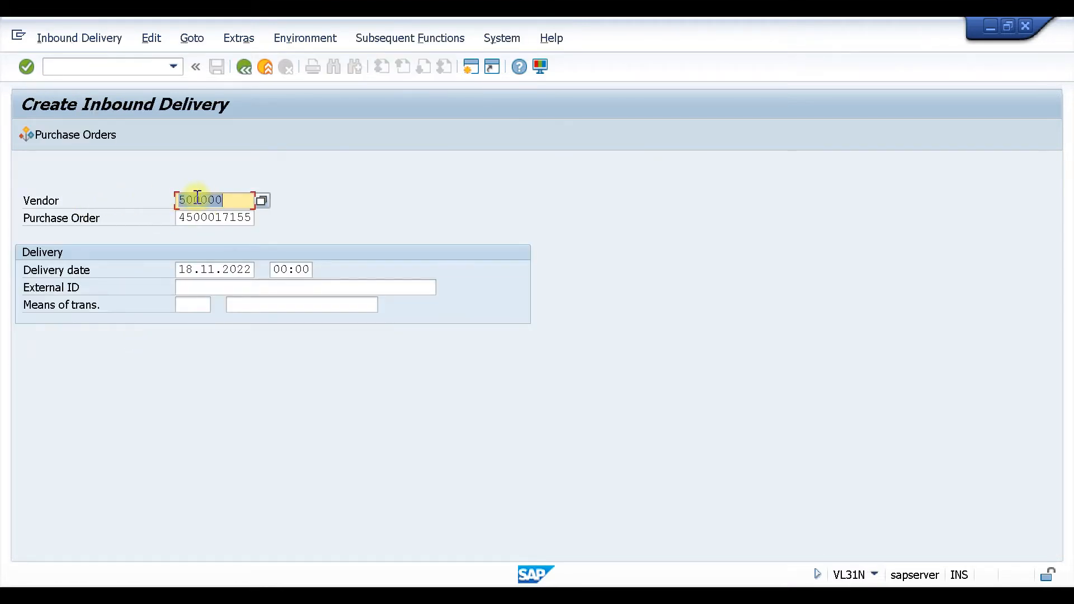
left_click(192, 270)
key("BackSpace")
key("BackSpace")
type("28")
key("Return")
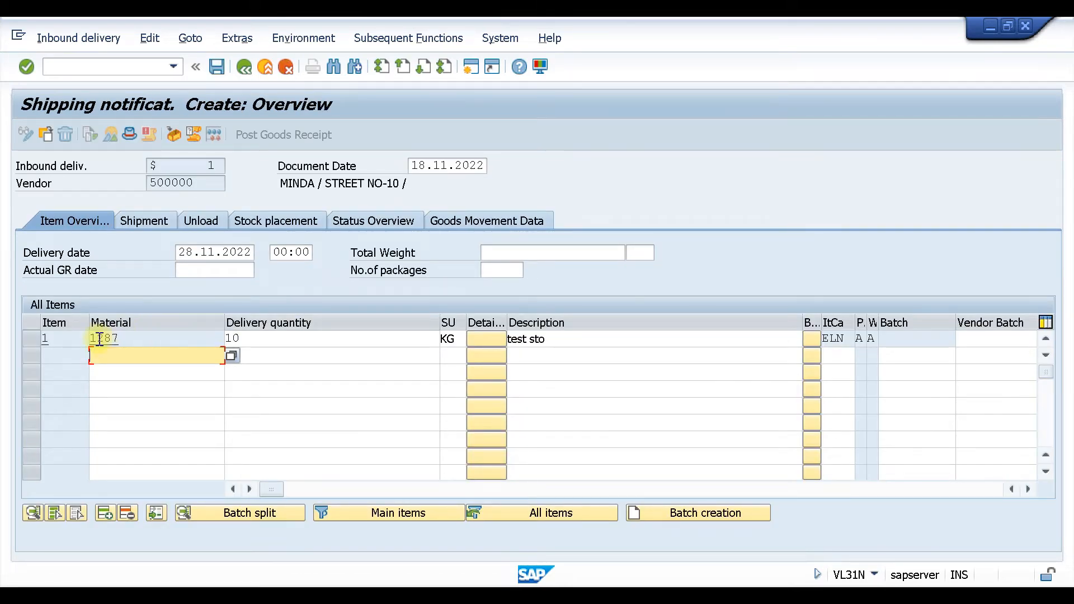
Step: Examine the delivery item's columns from delivery quantity through batch, putaway quantity, plant and storage location
left_click(340, 339)
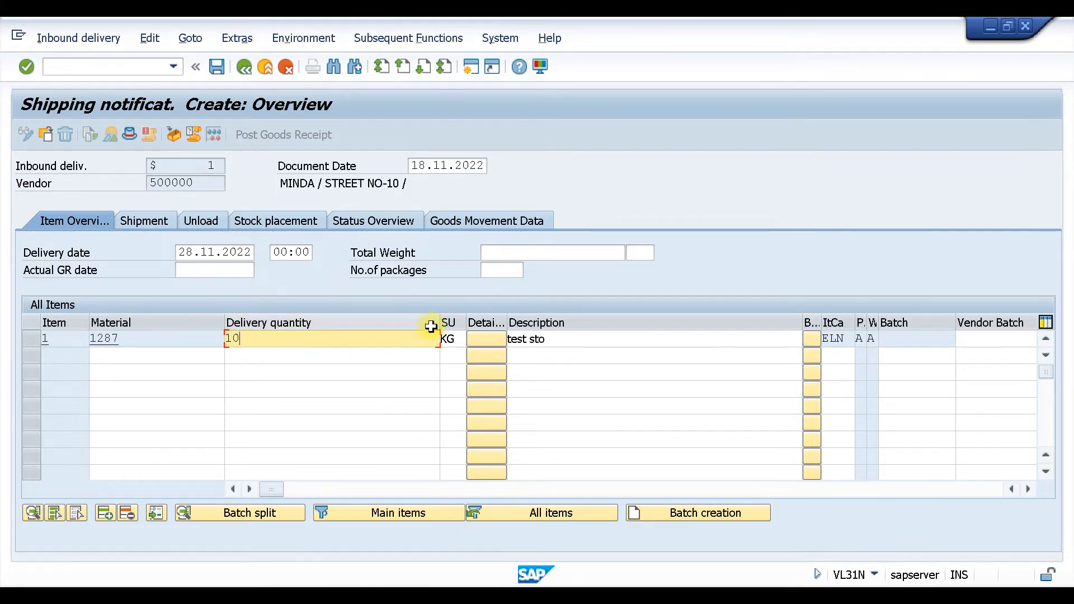
left_click(1029, 489)
left_click(1029, 489)
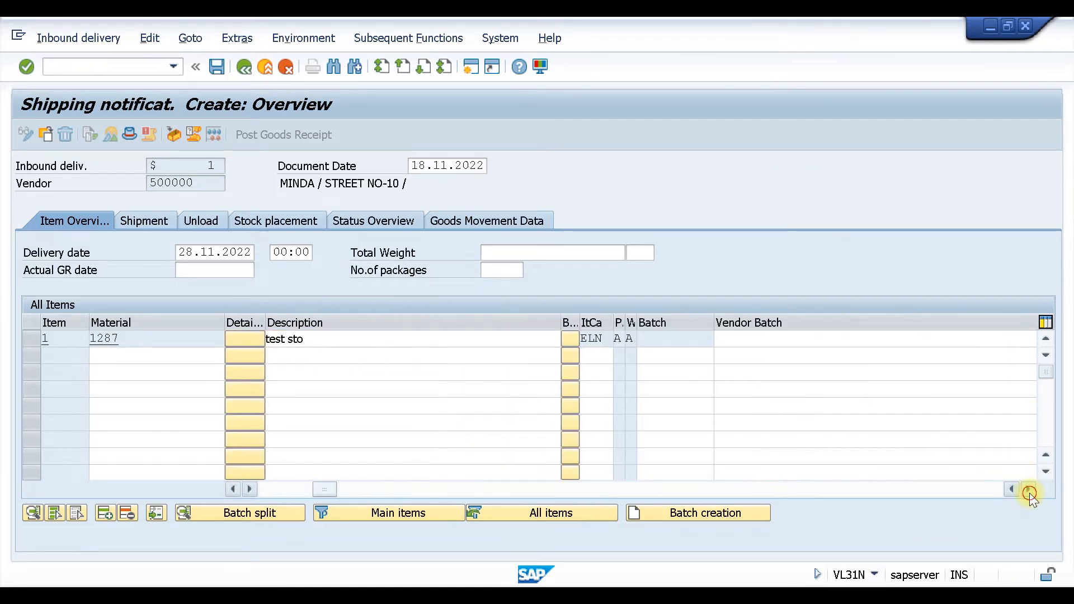
left_click(1029, 489)
left_click(1028, 489)
left_click(1029, 489)
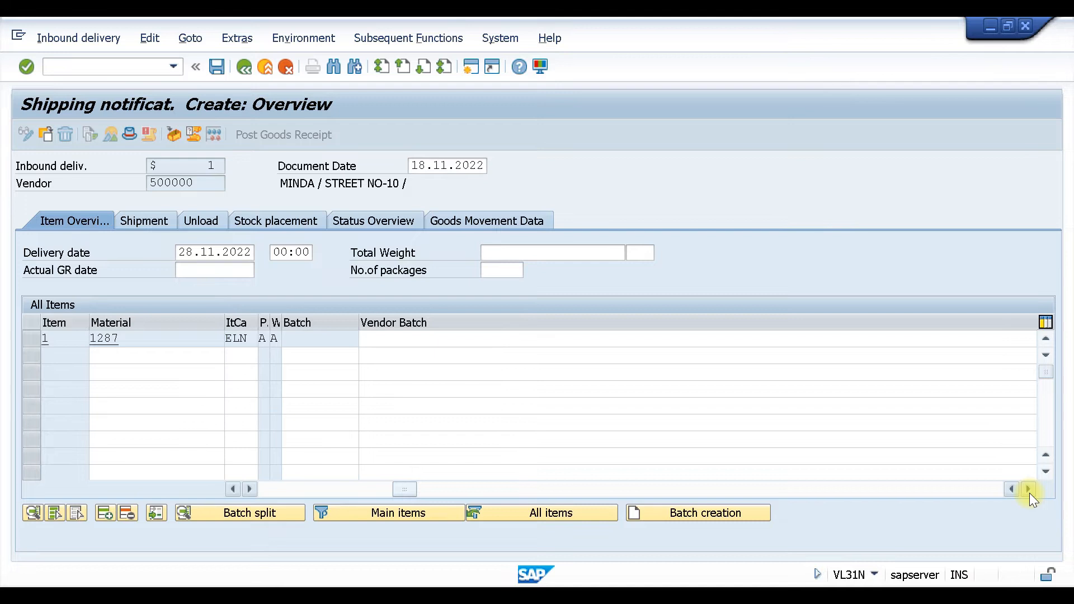
left_click(1029, 489)
left_click(1029, 489)
left_click(1029, 489)
left_click(1029, 489)
left_click(1029, 489)
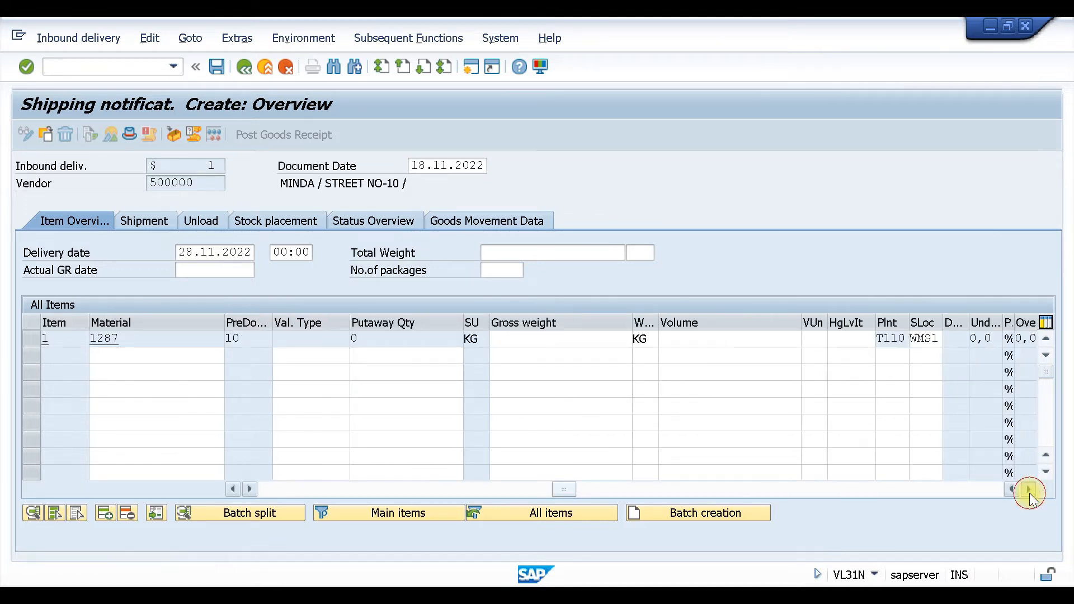
left_click(1029, 489)
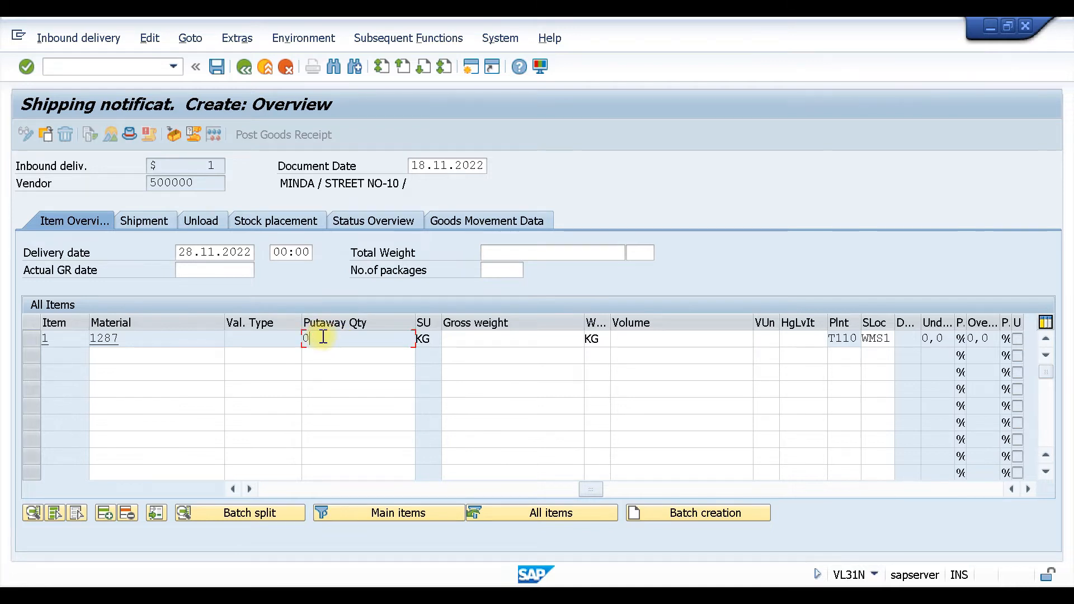
key("BackSpace")
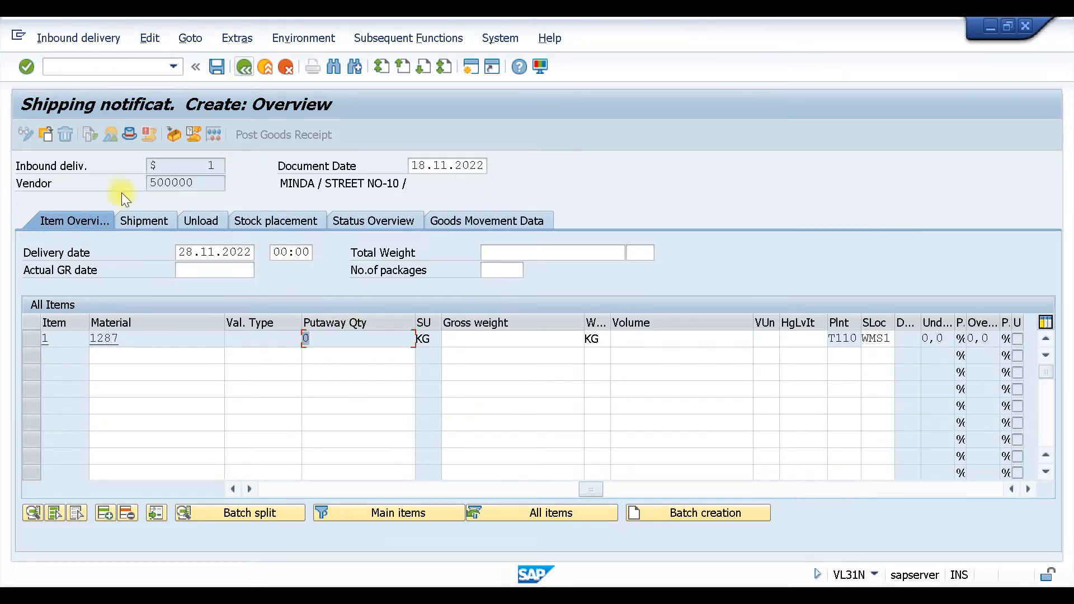
Step: Set the transportation planning date in the inbound delivery's shipment data to 18.11.2022
left_click(138, 220)
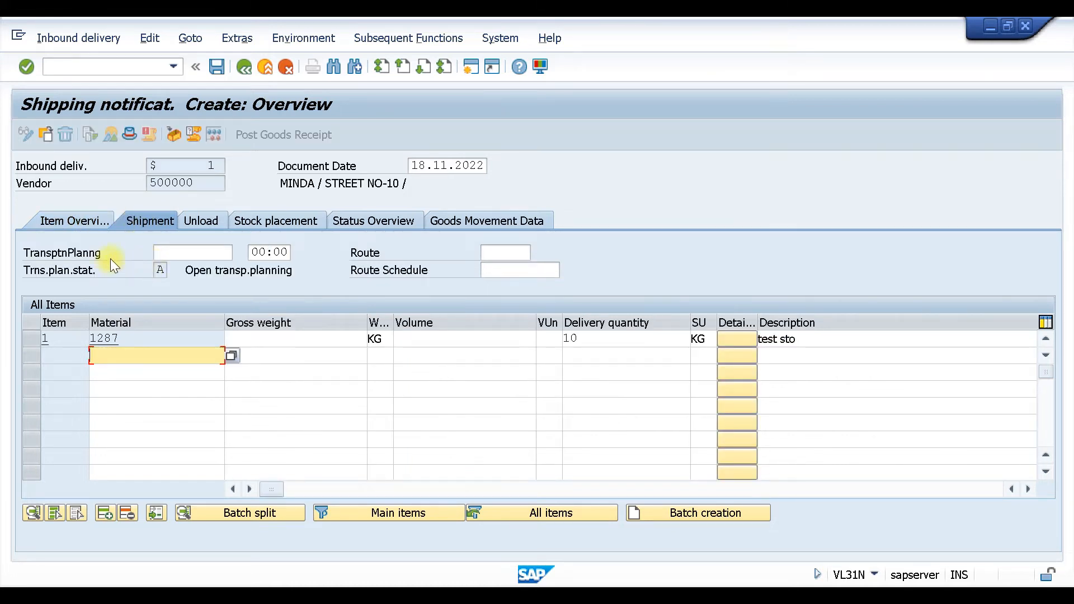
left_click(174, 253)
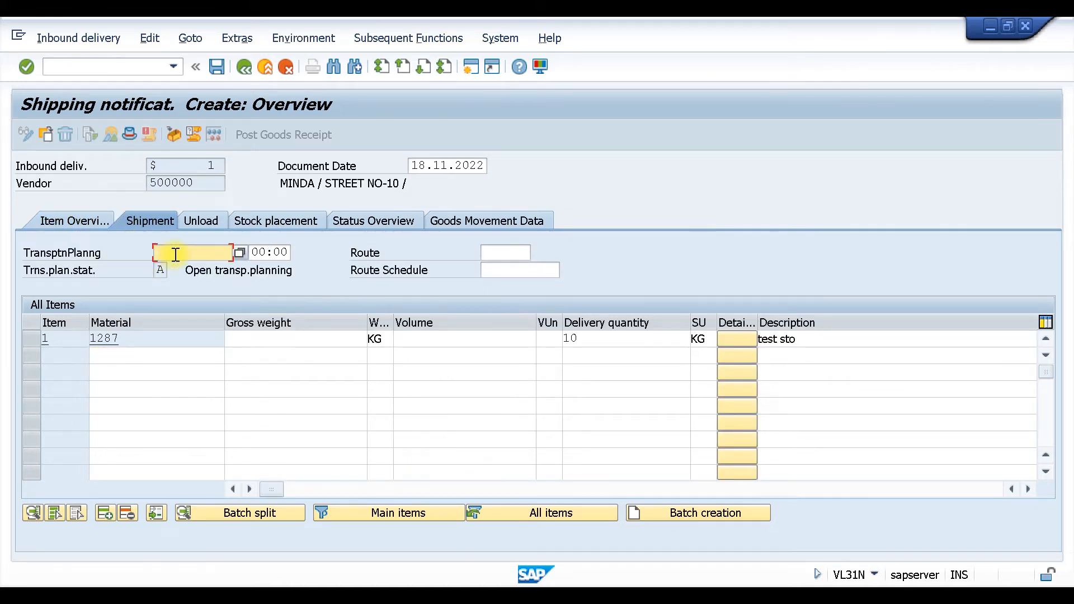
left_click(240, 252)
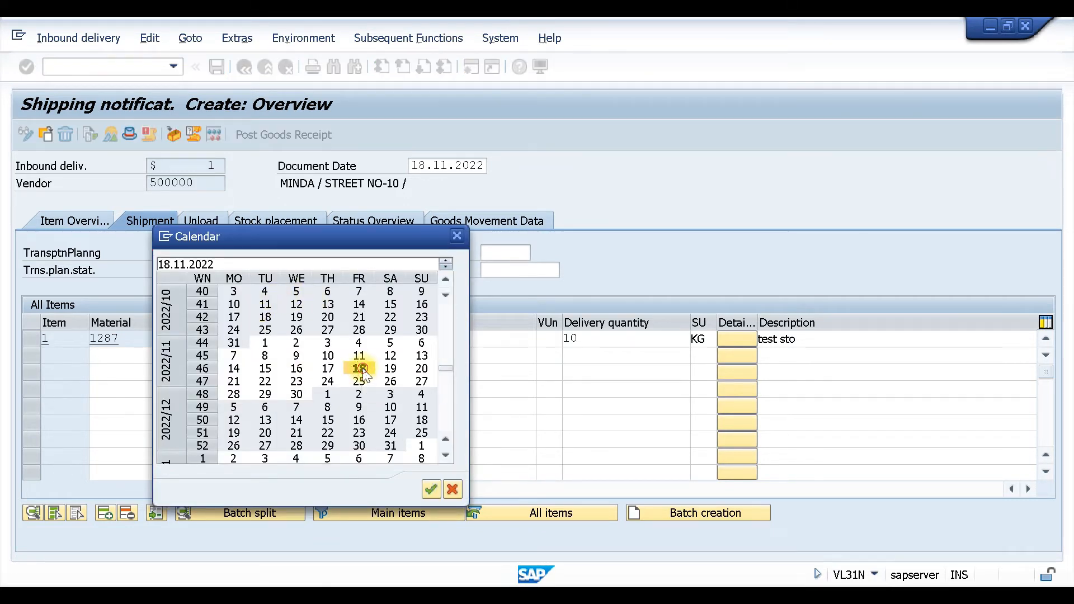
double_click(360, 368)
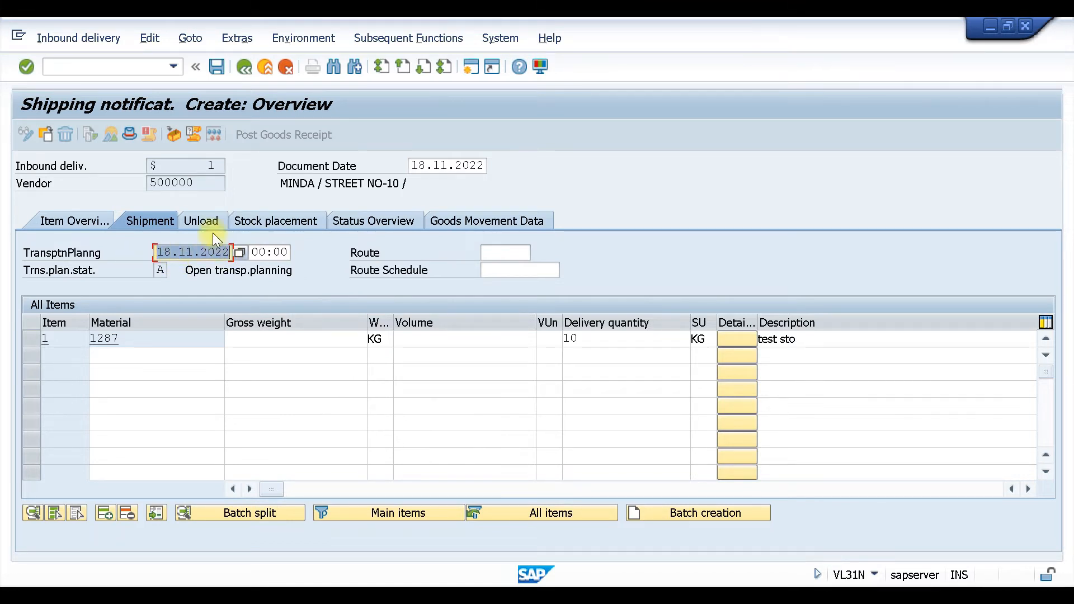
Step: Check the delivery quantity, overall putaway status and overall WM status in the inbound delivery's stock placement data
left_click(277, 218)
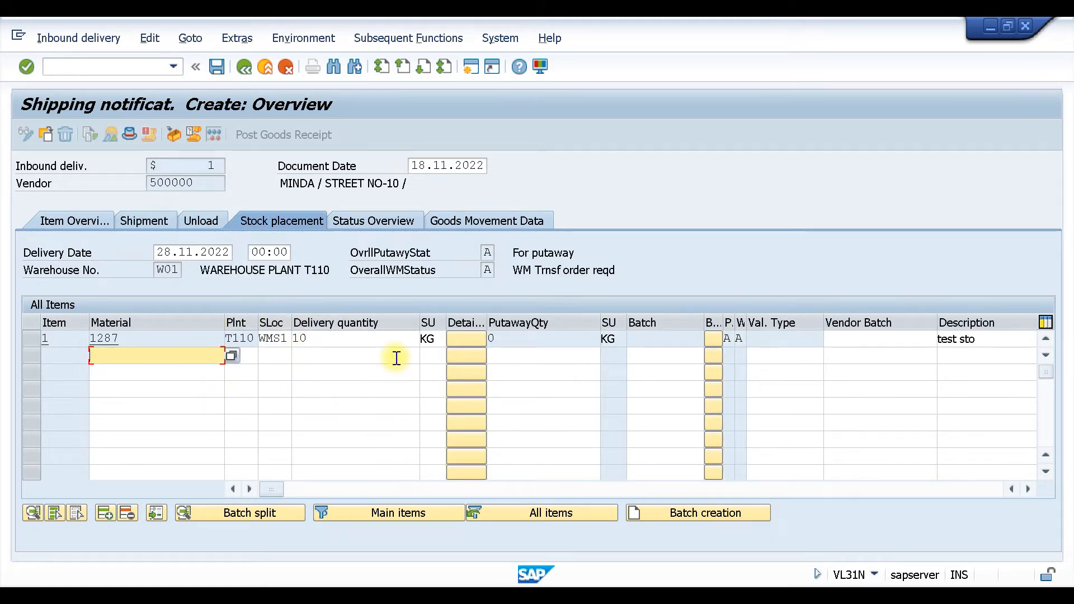
double_click(302, 339)
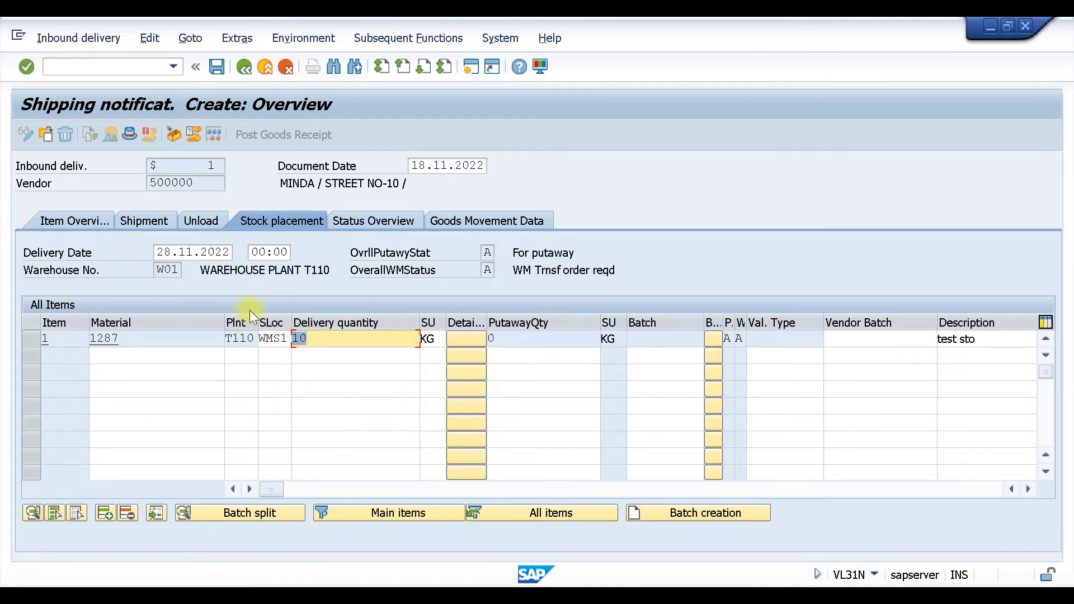
left_click(489, 252)
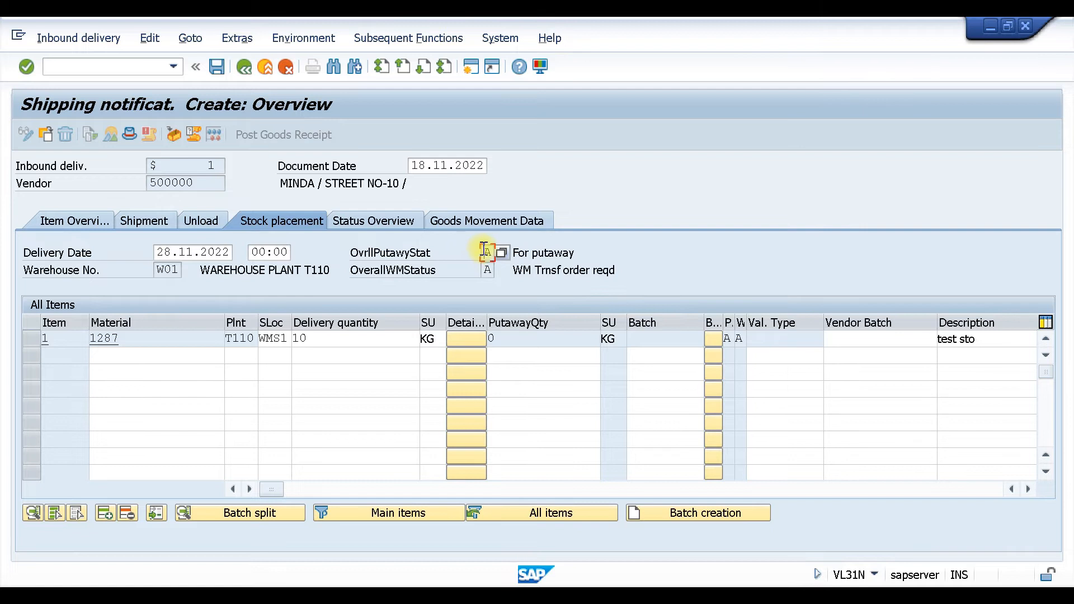
left_click_drag(486, 252, 567, 253)
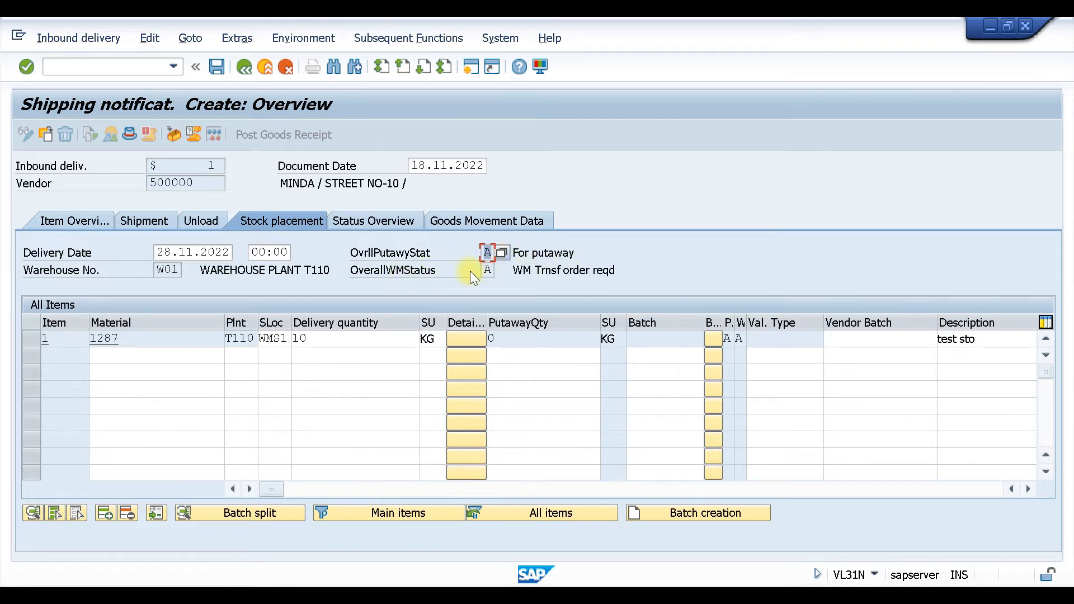
left_click_drag(510, 271, 629, 275)
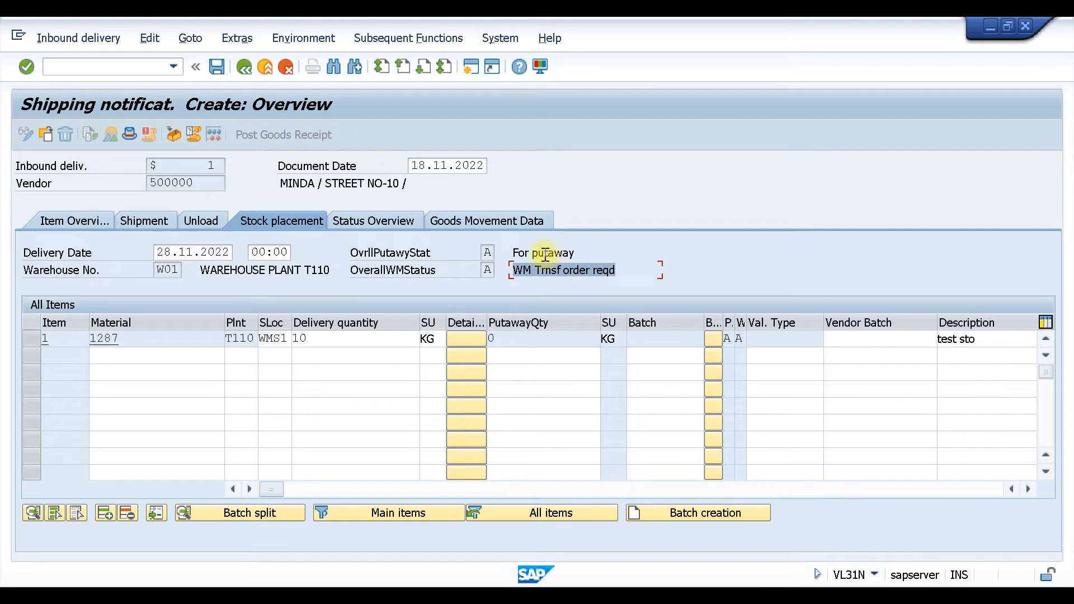
Step: Review the inbound delivery's status overview and look up the possible values for the transportation planning status
left_click(383, 219)
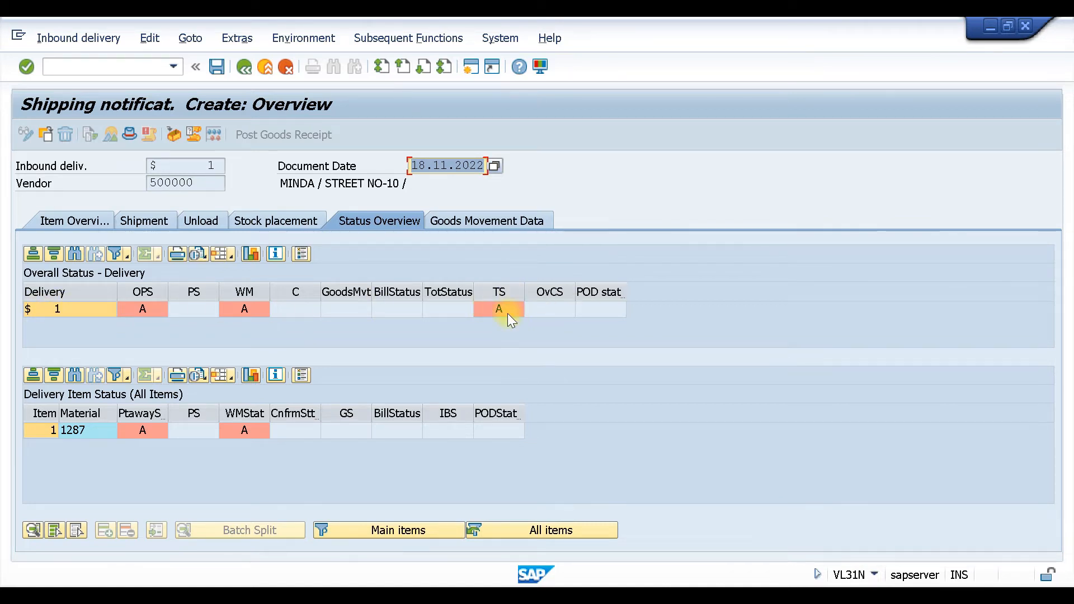
left_click(508, 313)
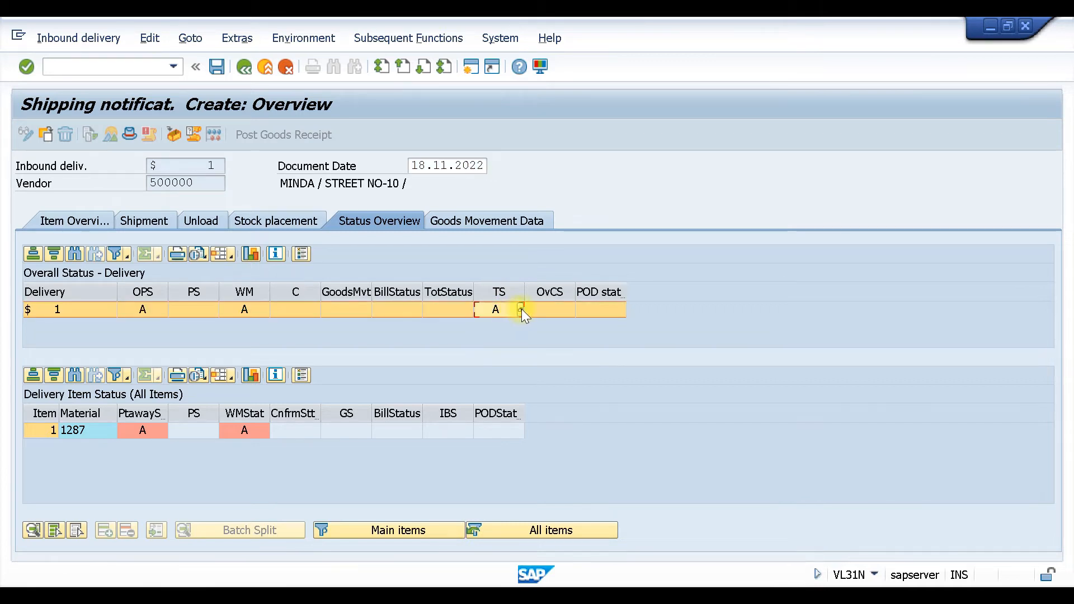
left_click(521, 308)
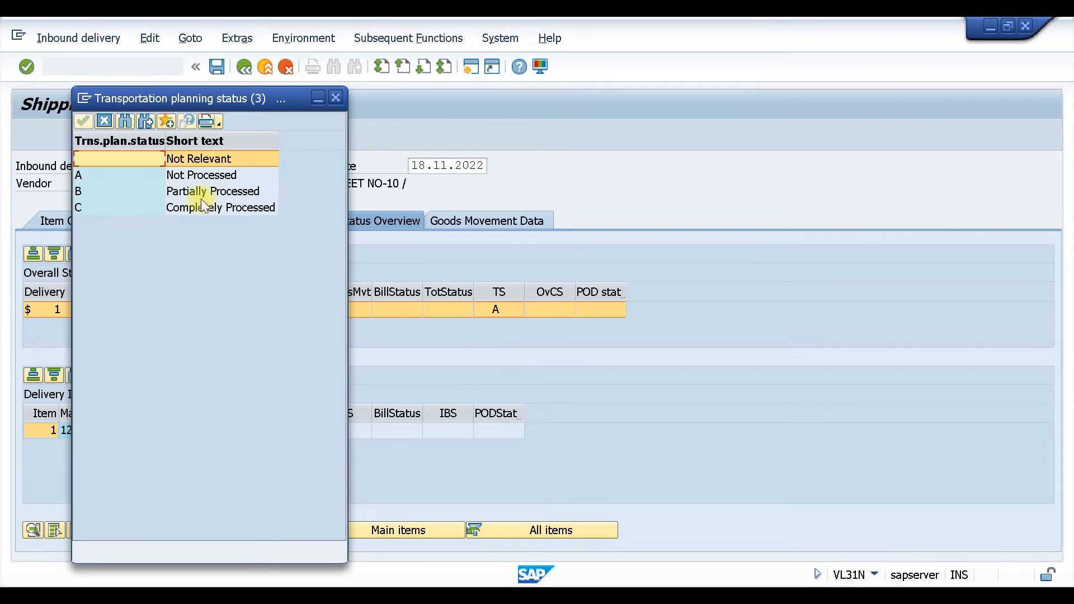
key("Down")
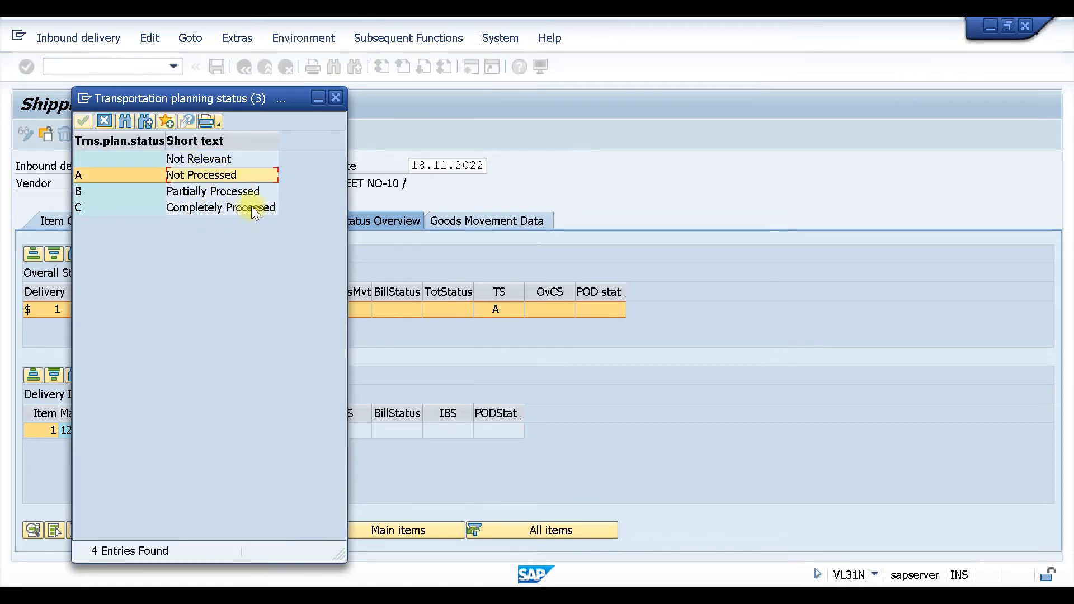
left_click(334, 99)
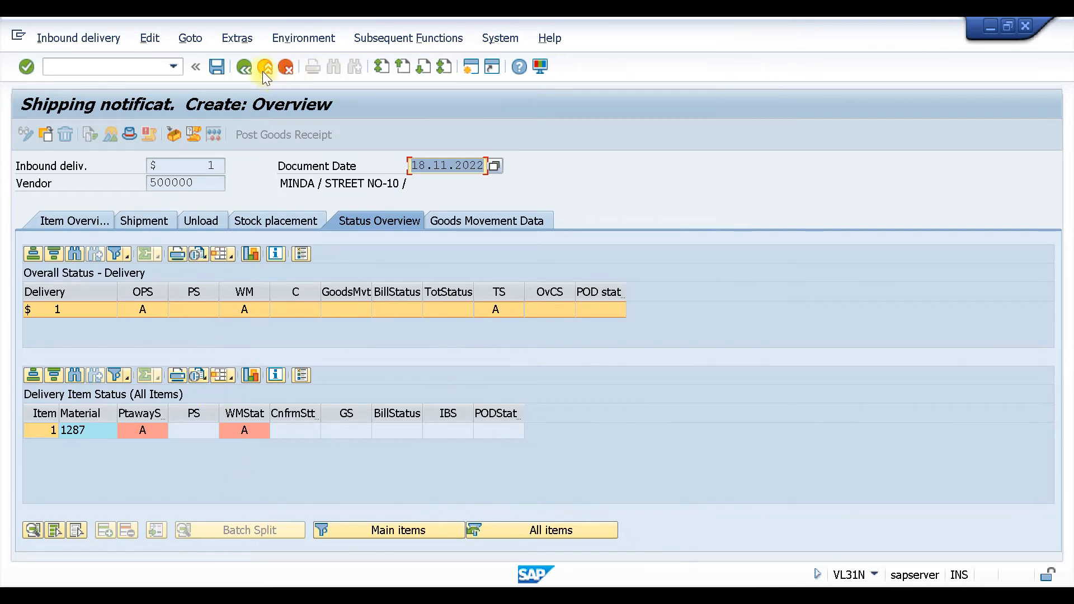
left_click(241, 68)
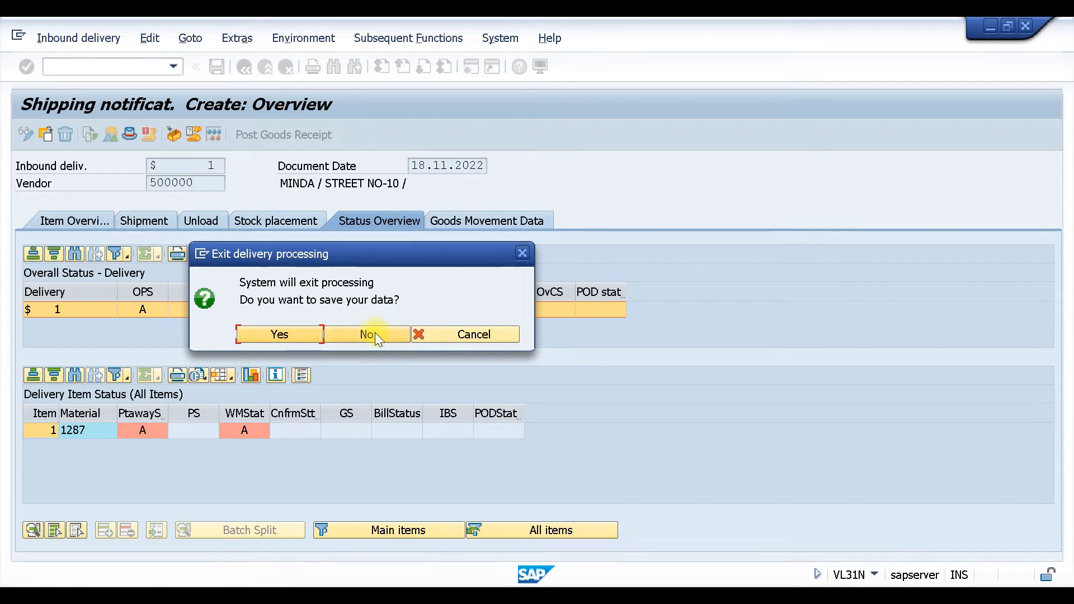
left_click(521, 255)
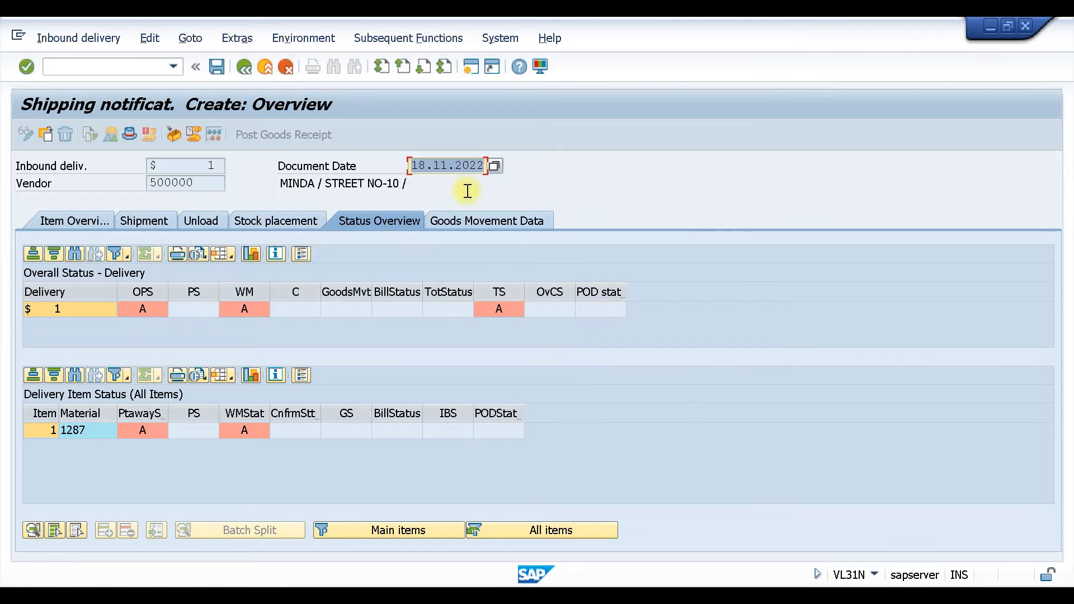
Step: Check the item's movement type in the goods movement data and save the inbound delivery
left_click(468, 224)
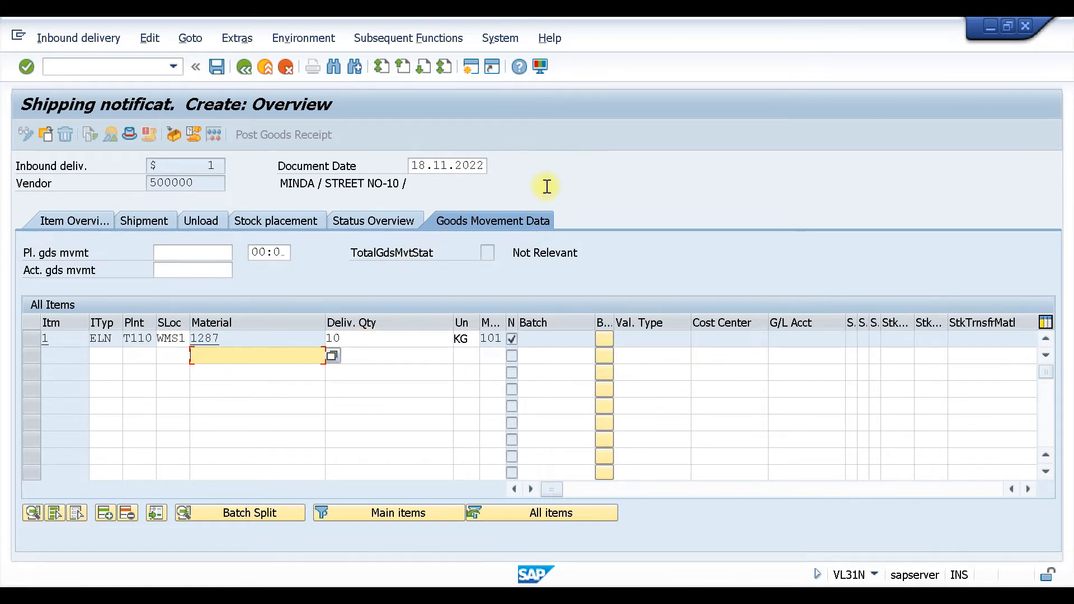
left_click(497, 338)
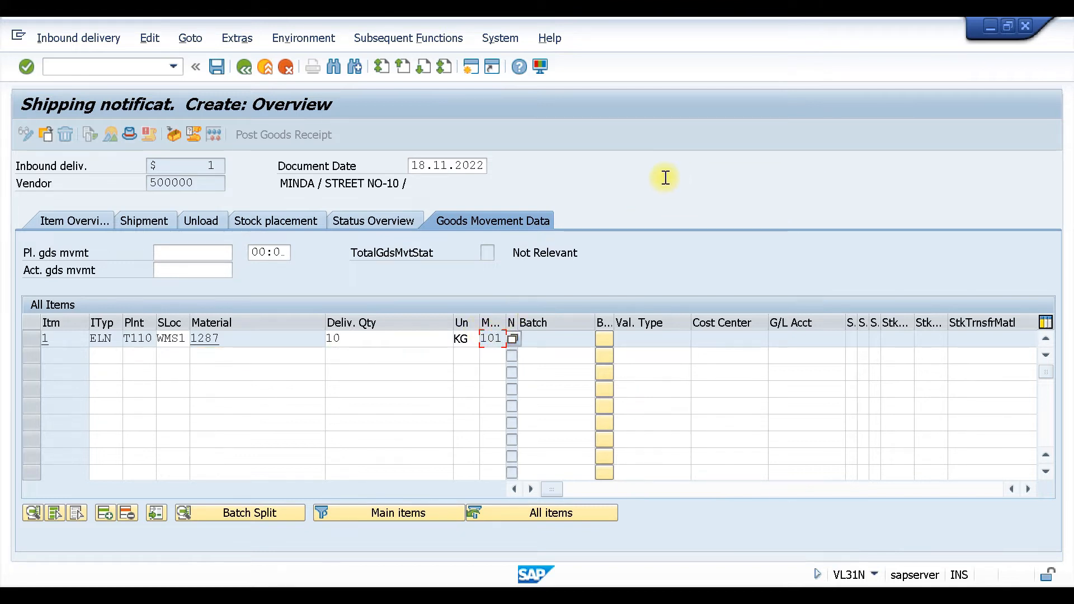
key("ctrl+s")
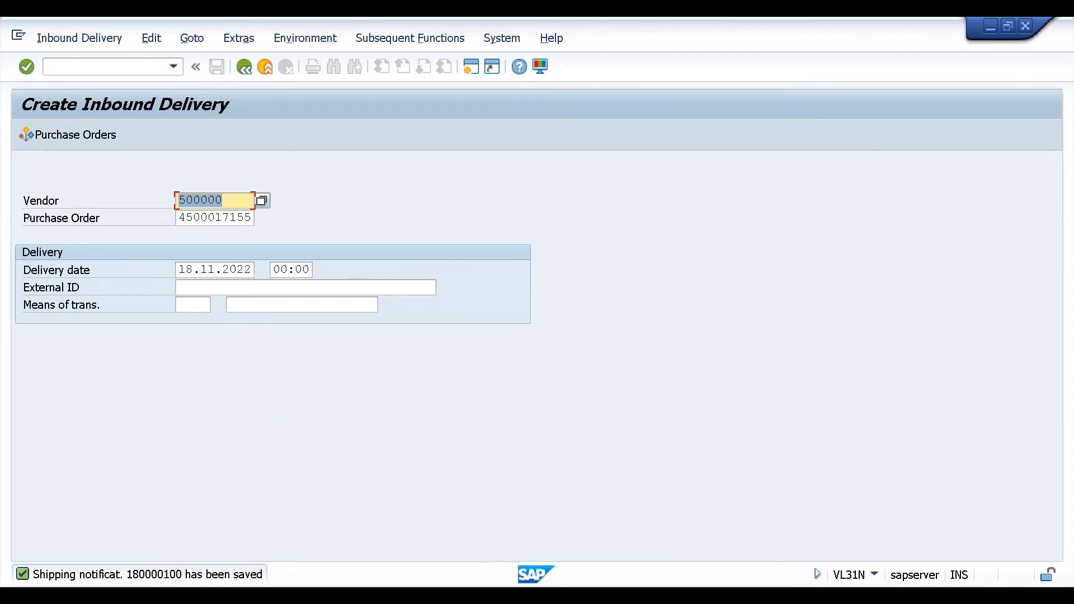
Step: Refresh the stock/requirements list and check the MRP element type of the new purchase order's entry dated 28.11.2022
left_click(604, 517)
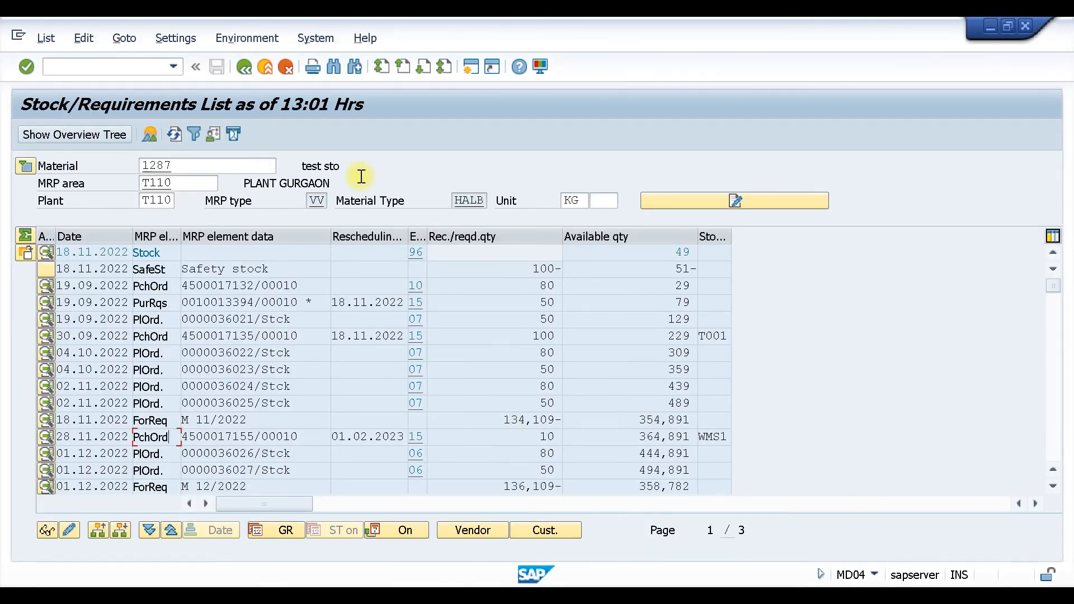
left_click(174, 135)
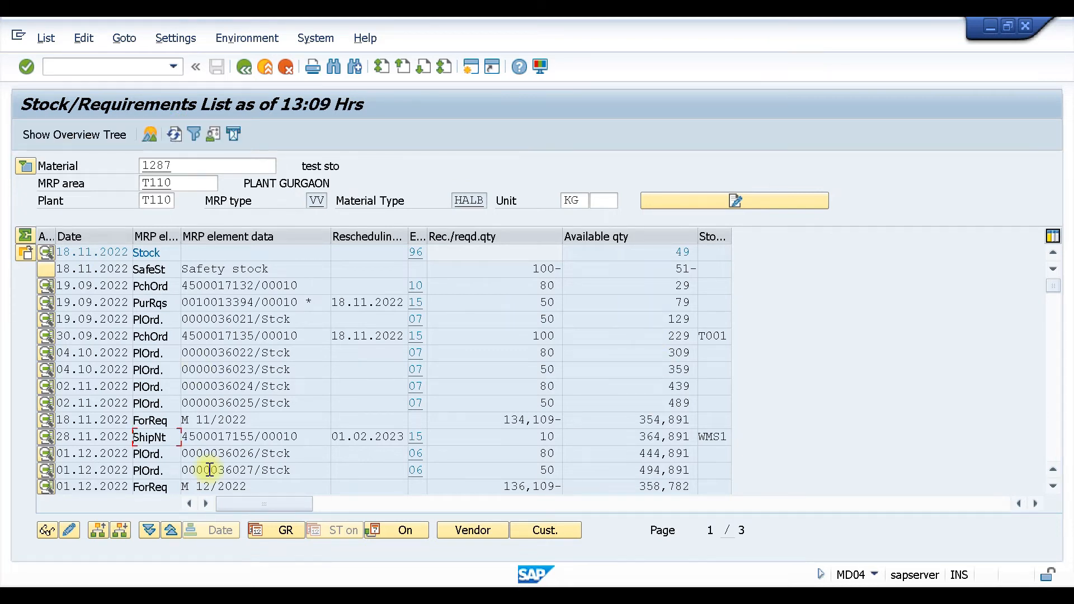
left_click_drag(174, 437, 125, 439)
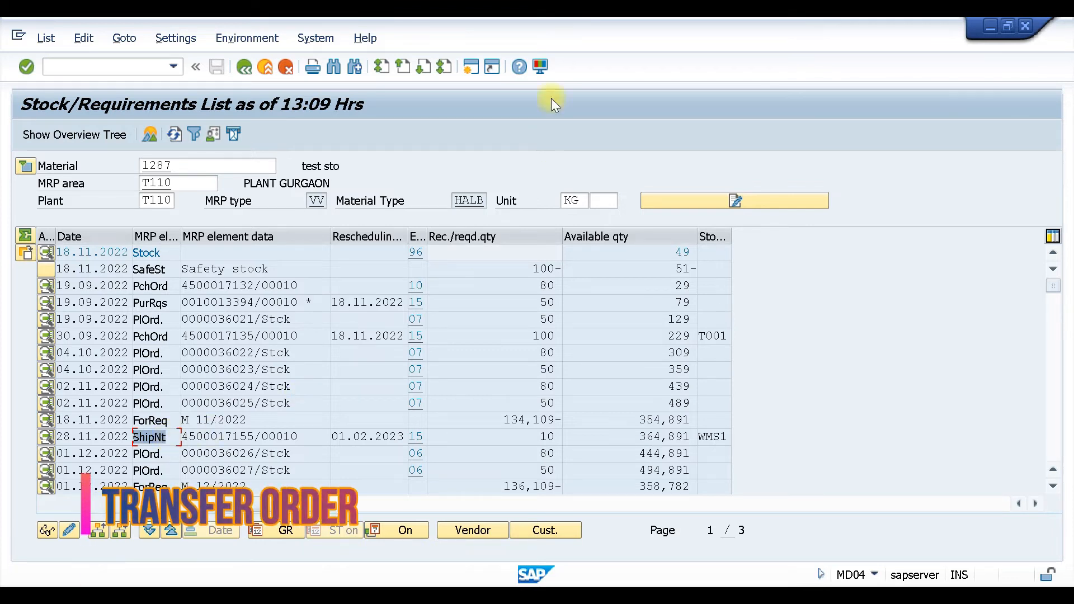
Step: Display the stock overview (MMBE) for material 1287 in plant T110
left_click(834, 336)
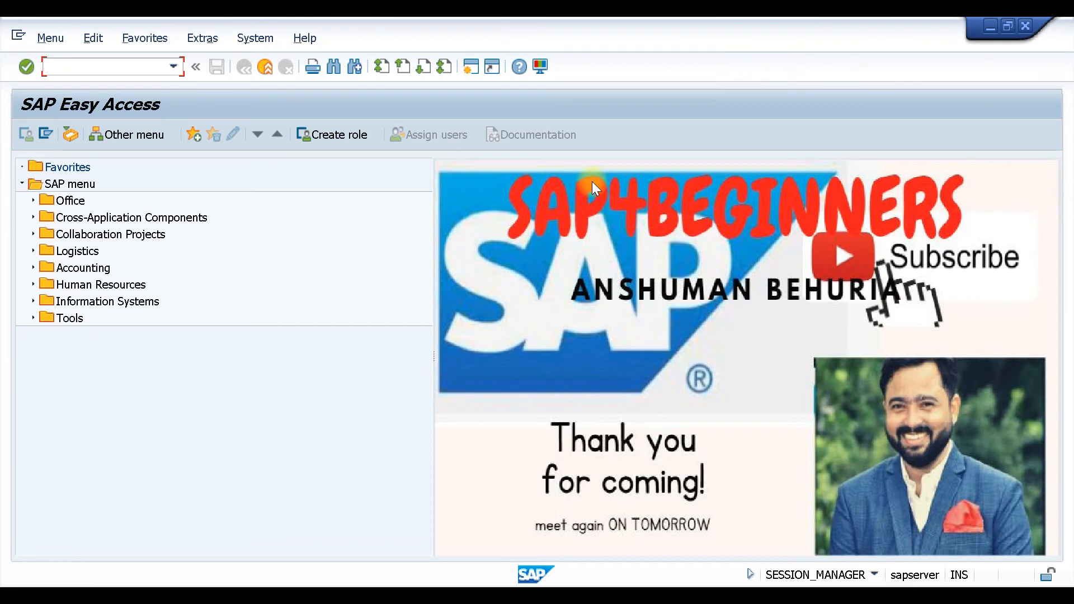
type("MMBE")
key("Return")
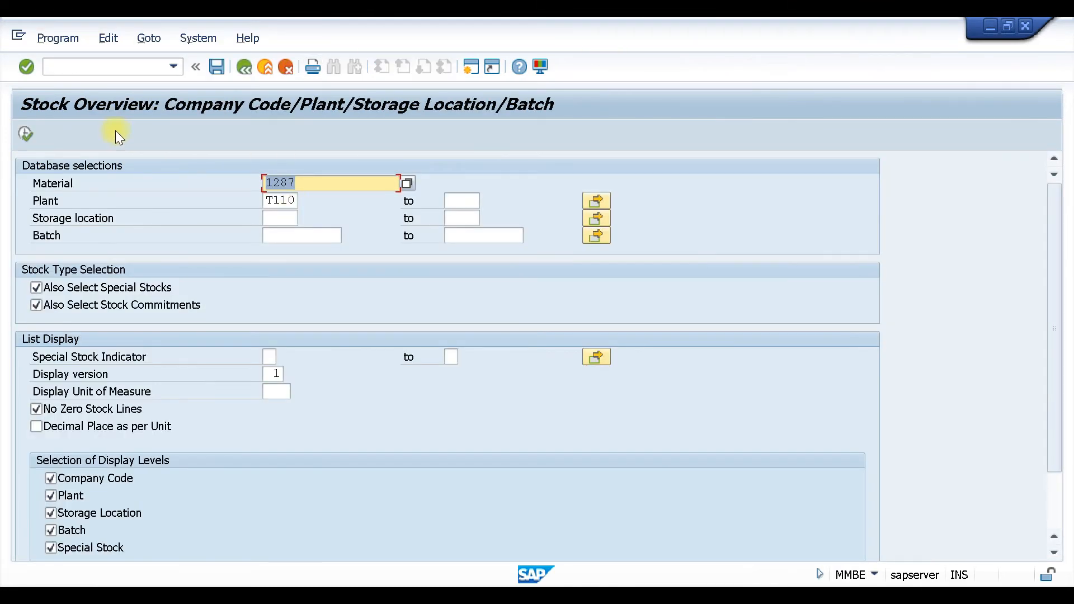
left_click(26, 133)
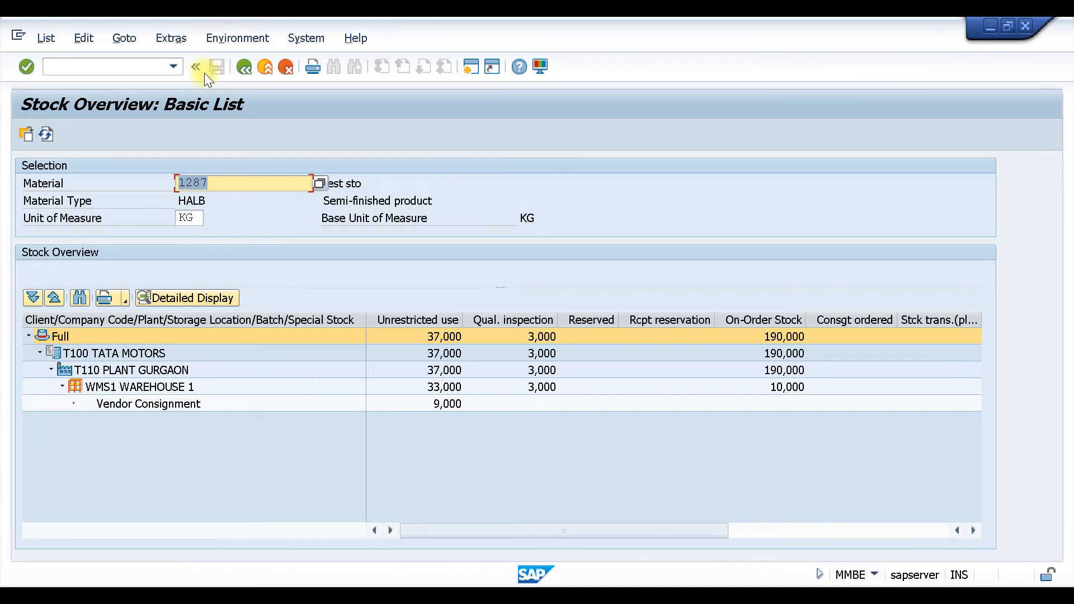
Step: Display the warehouse stocks (LS26) in a new session for warehouse number W01, material 1287 and plant T110
left_click(472, 67)
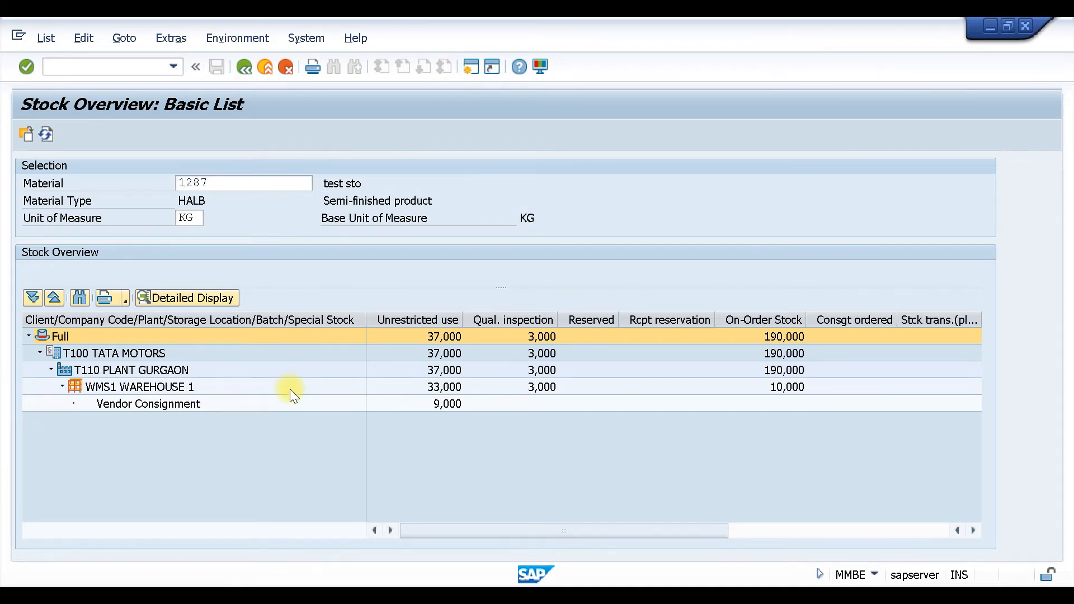
type("LS26")
key("Return")
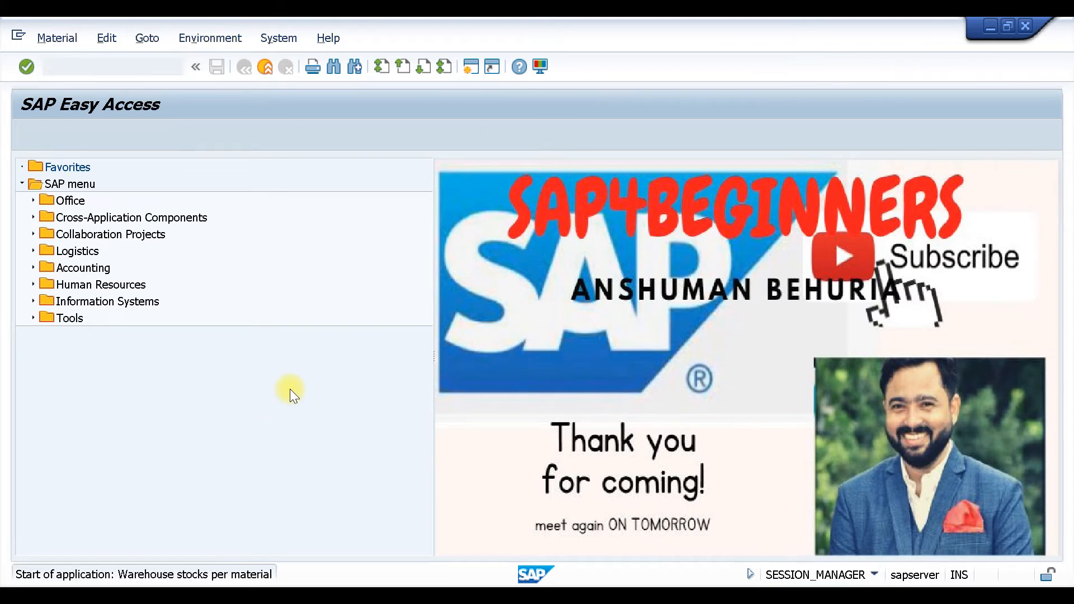
left_click(194, 199)
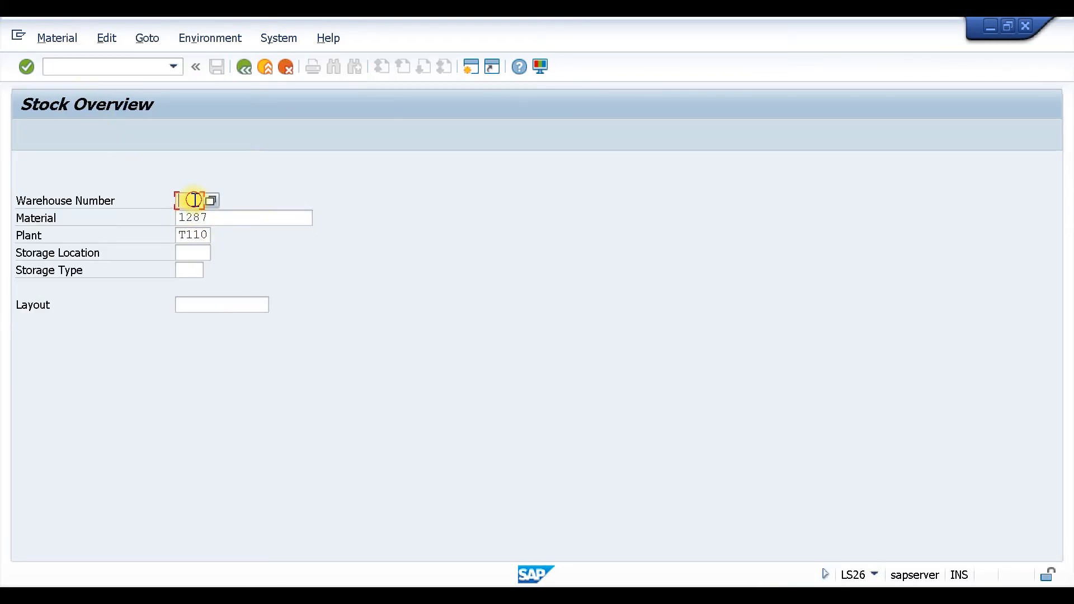
left_click(197, 236)
left_click(24, 69)
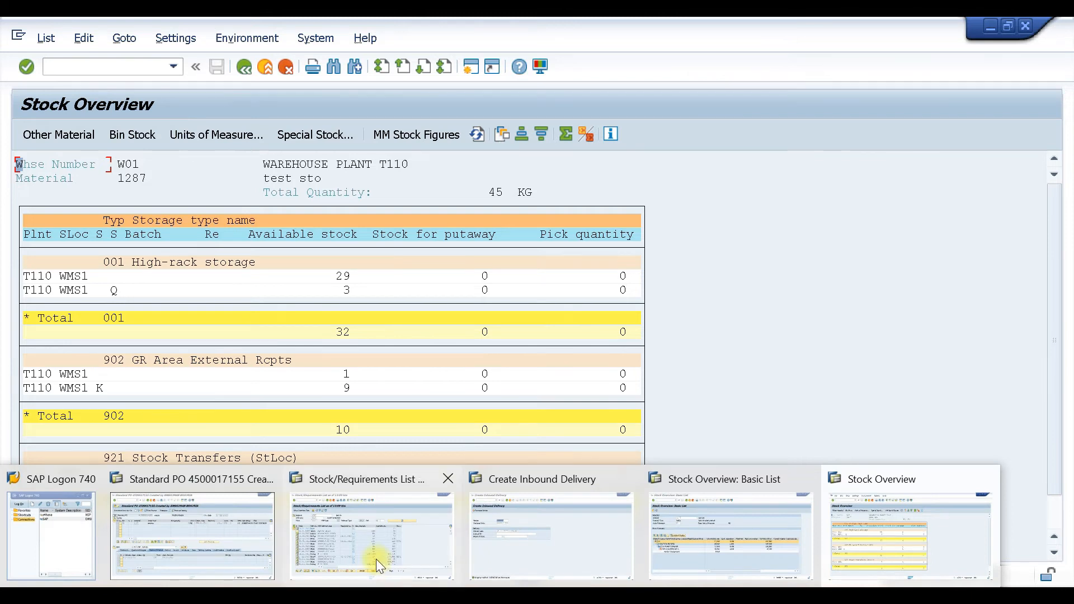
Step: Leave the purchase order display in the purchase order session and return to SAP Easy Access
left_click(222, 522)
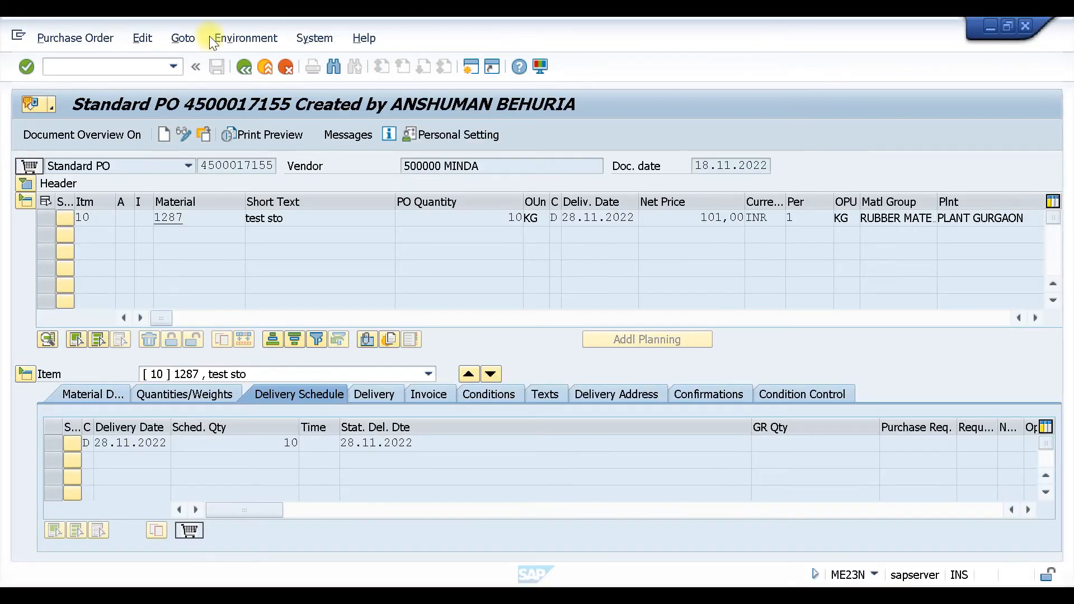
left_click(123, 67)
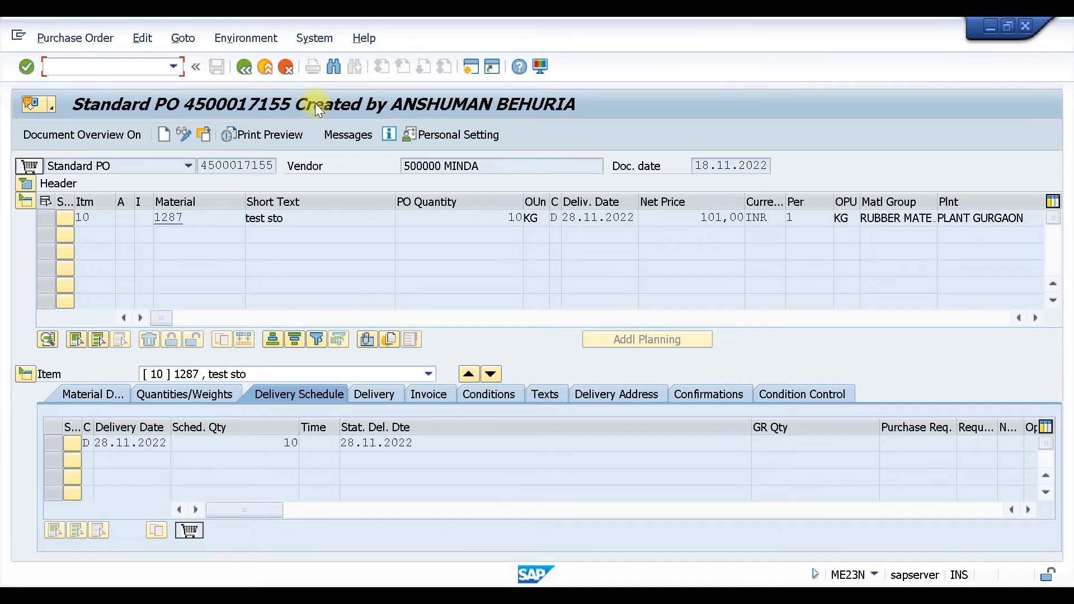
type("/n")
key("Return")
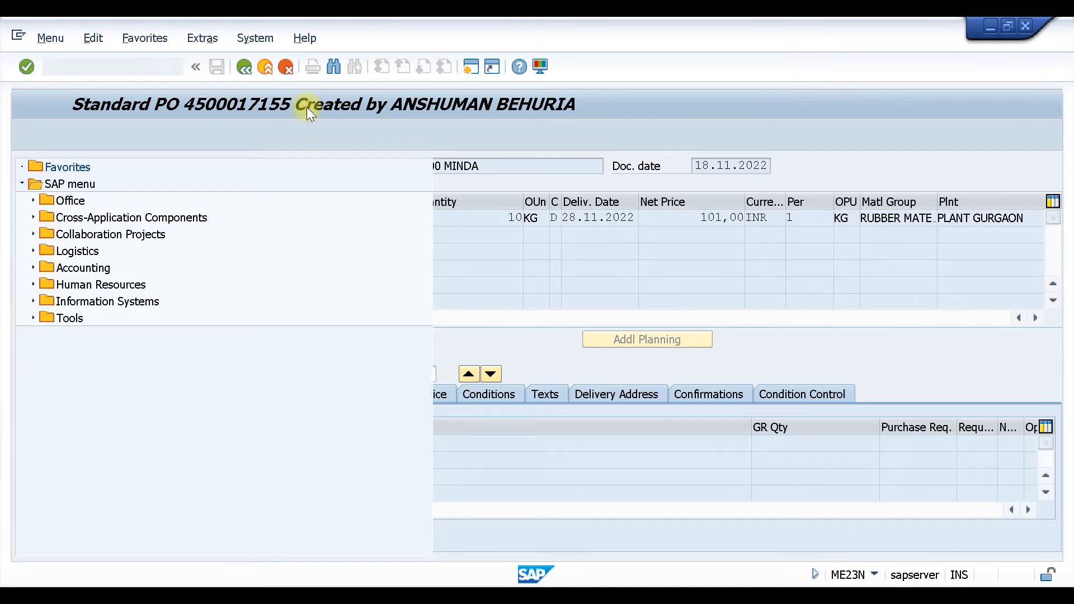
Step: Open the putaway transfer order creation for an inbound delivery from Logistics Execution's inbound process
left_click(30, 250)
left_click(44, 302)
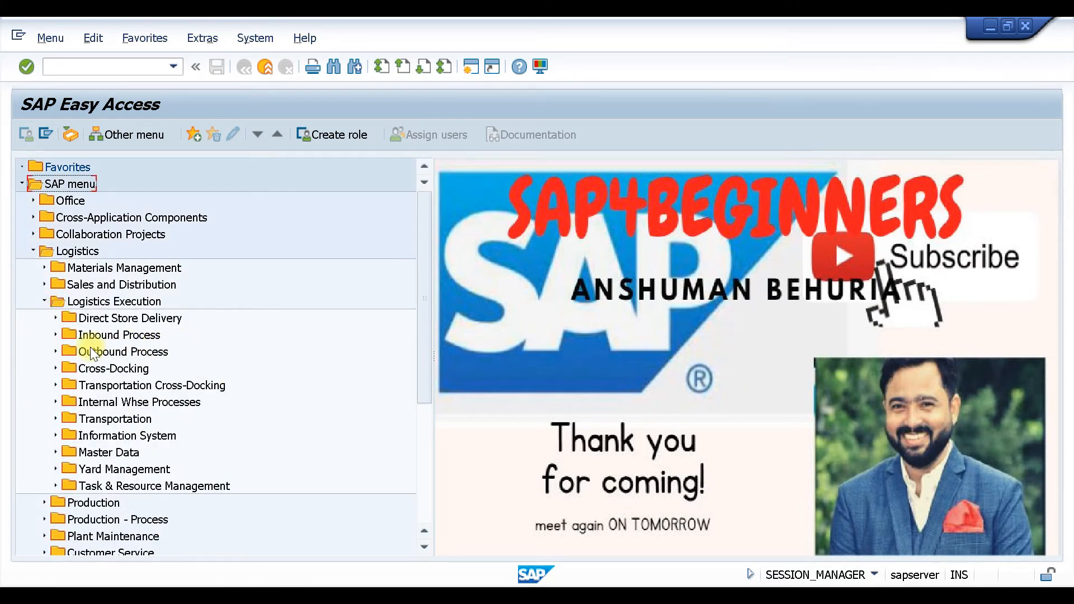
left_click(54, 334)
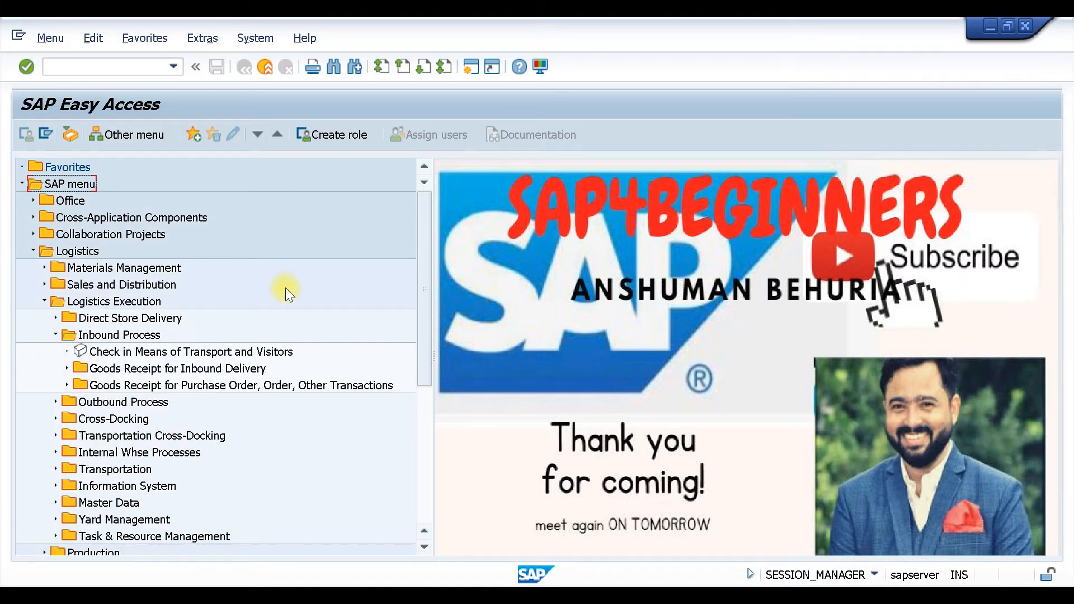
scroll(285, 287, "down", 2)
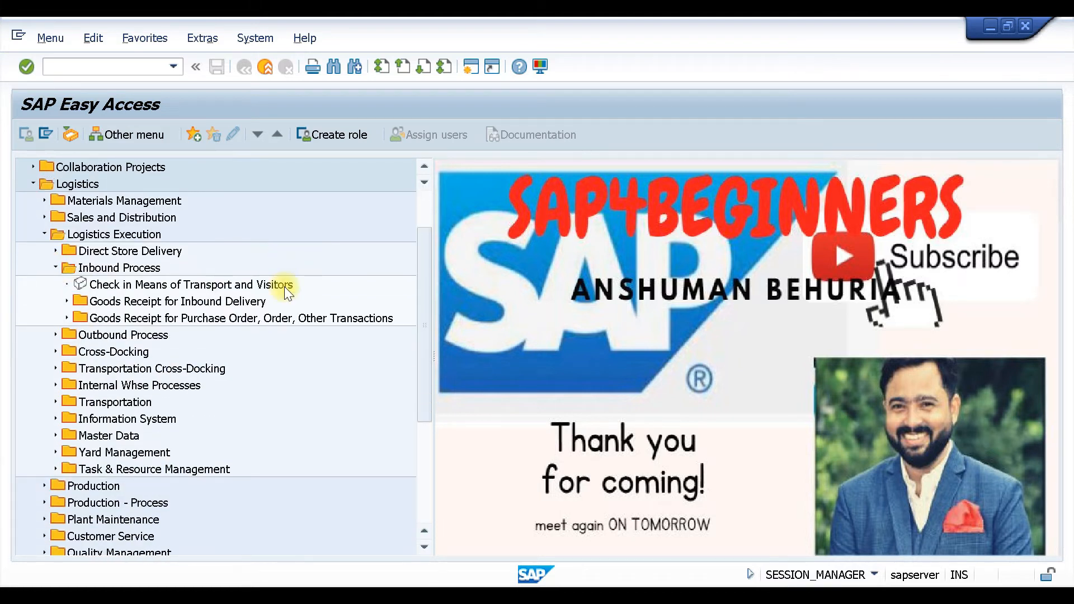
left_click(66, 300)
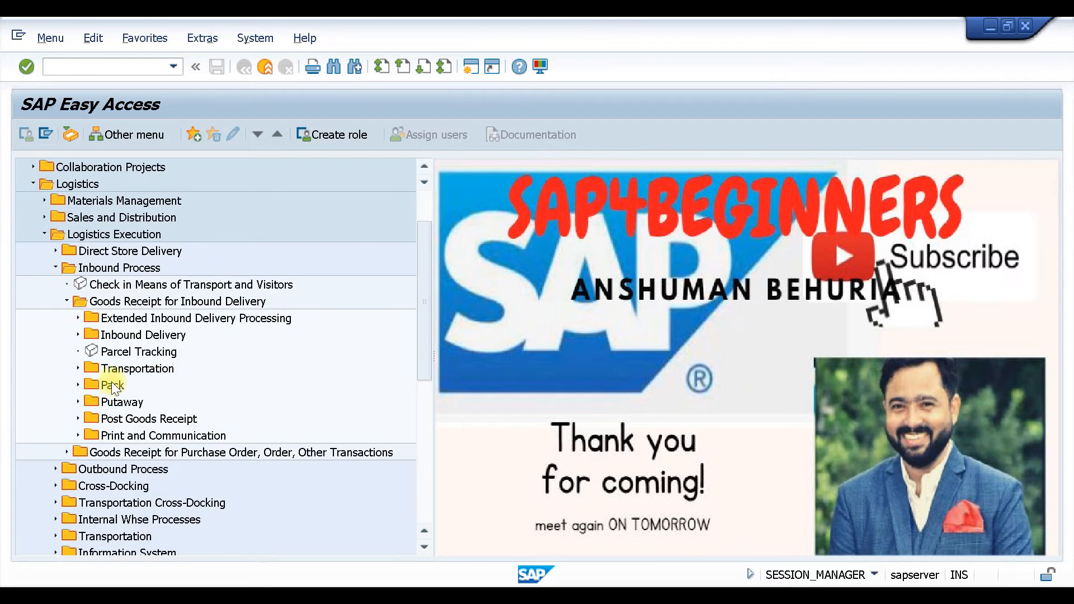
scroll(274, 250, "down", 2)
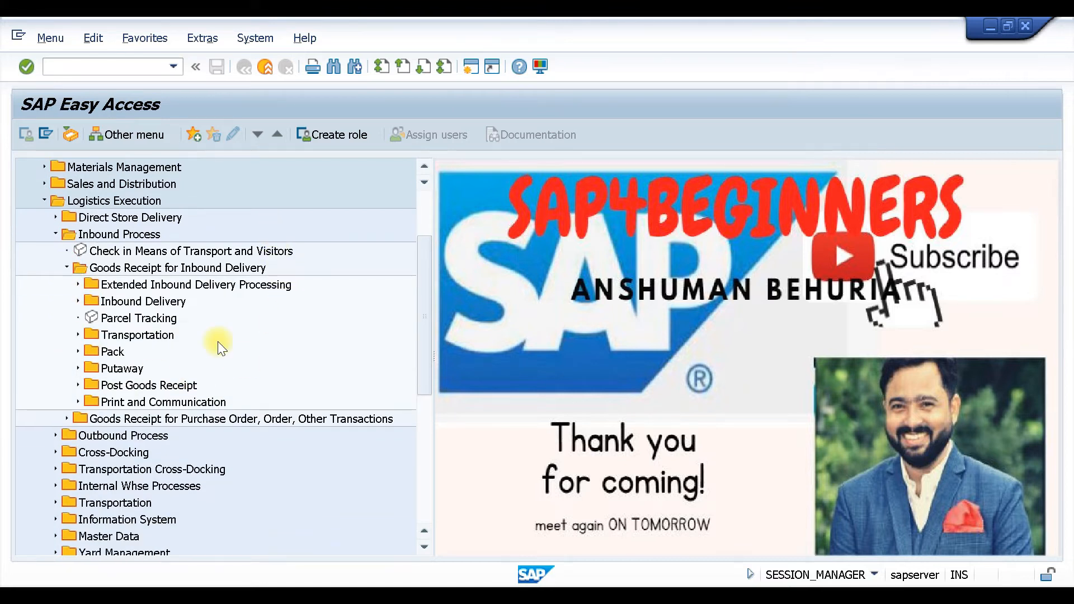
left_click(78, 368)
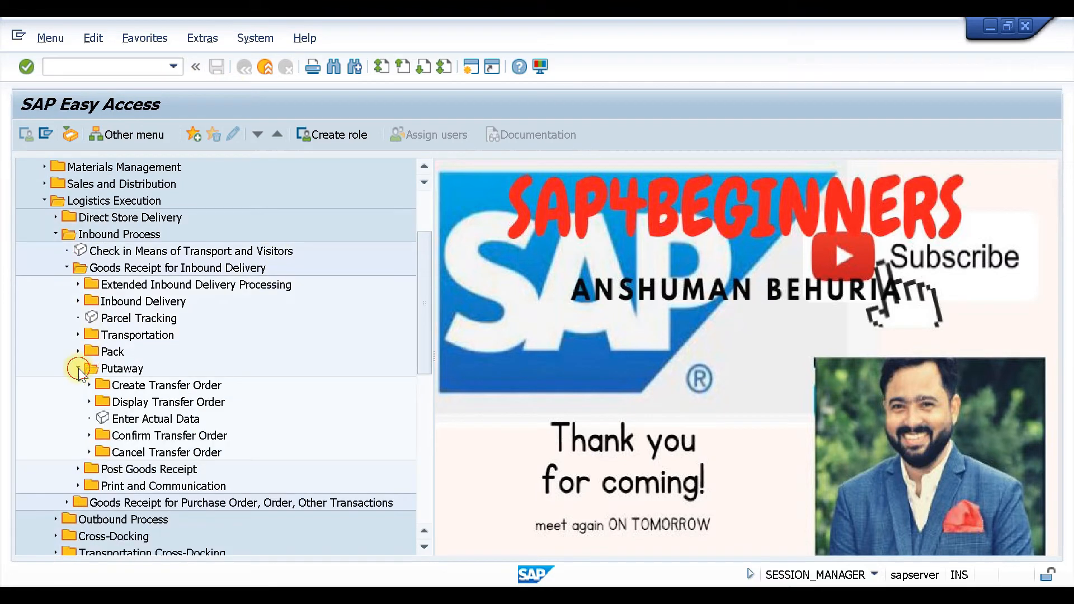
scroll(276, 204, "down", 4)
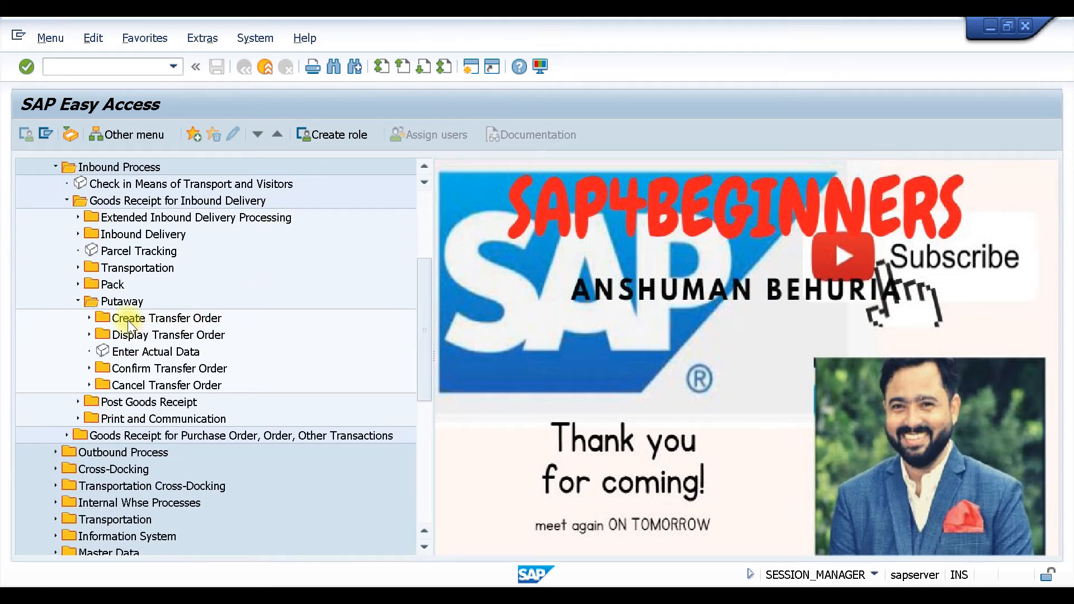
left_click(87, 315)
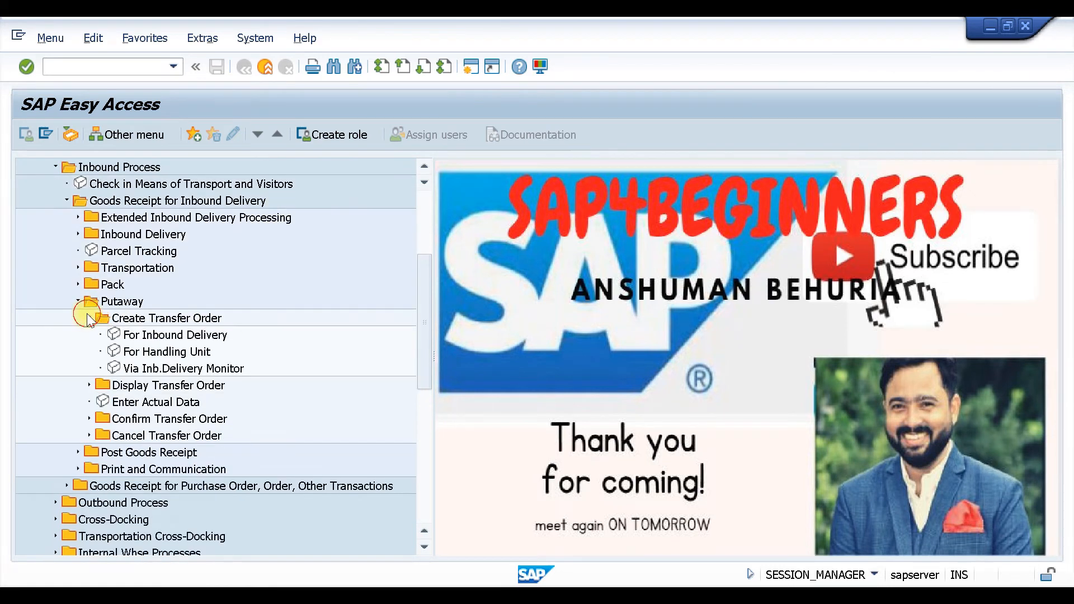
scroll(252, 253, "down", 2)
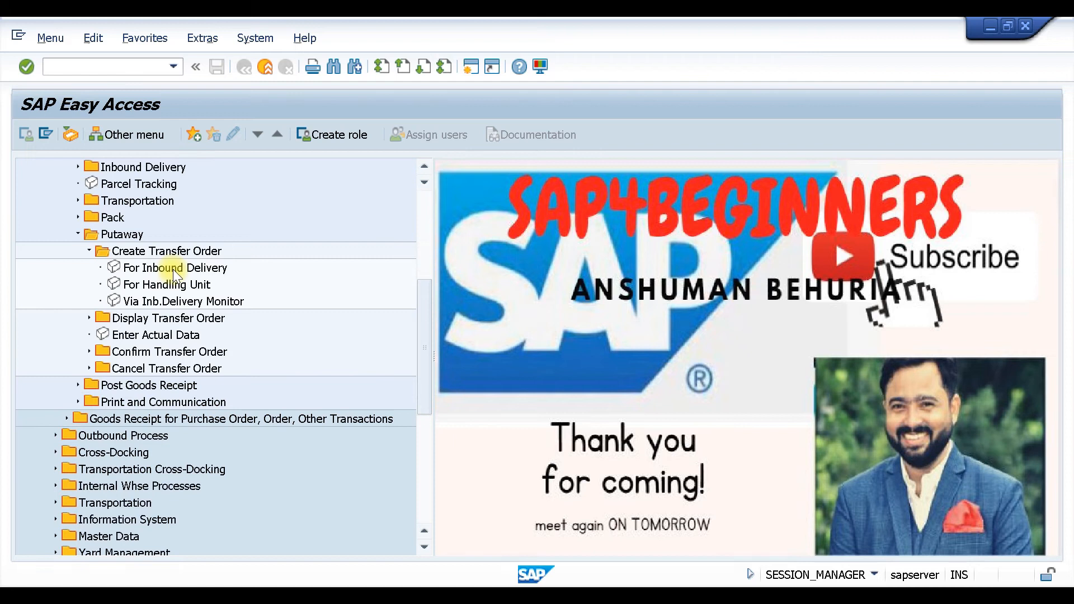
double_click(128, 266)
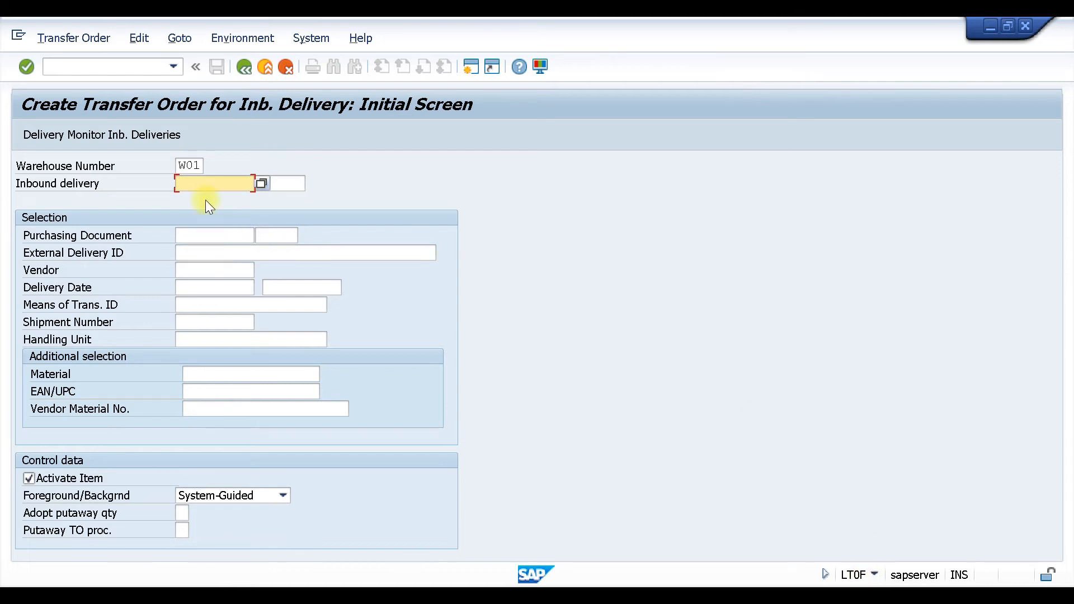
Step: Look up the inbound delivery number in the additional data of the ShipNt entry dated 28.11.2022 in the stock/requirements list
left_click(203, 180)
left_click(207, 194)
left_click(403, 595)
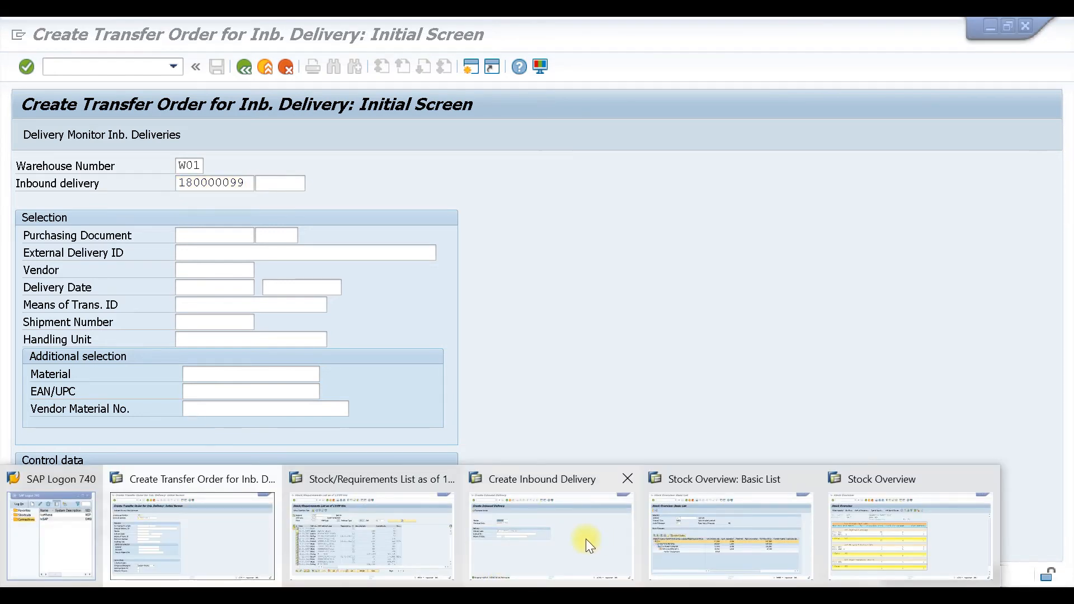
left_click(394, 539)
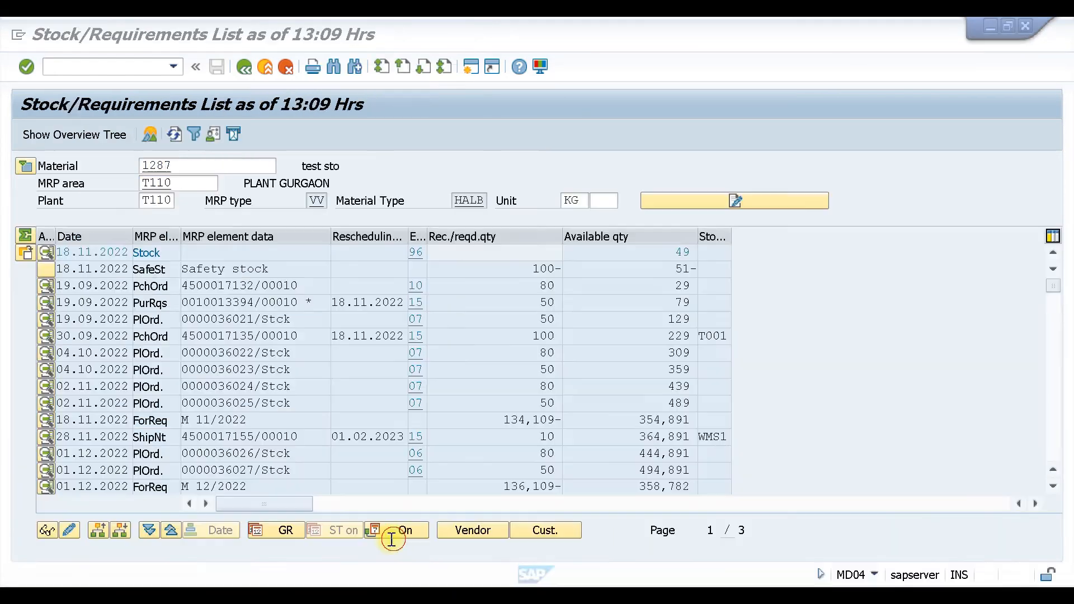
double_click(260, 437)
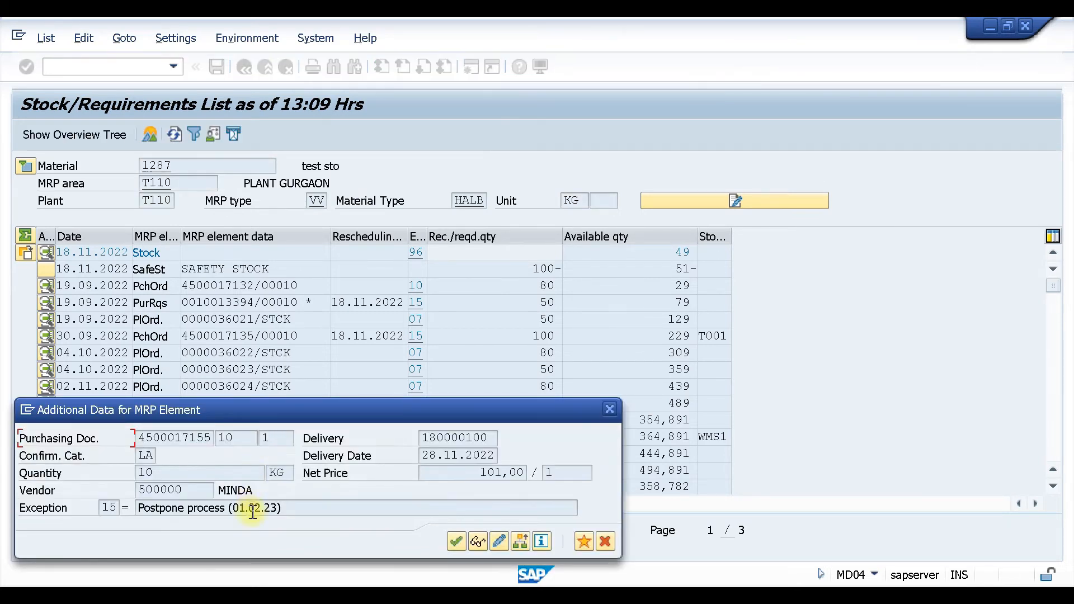
double_click(485, 437)
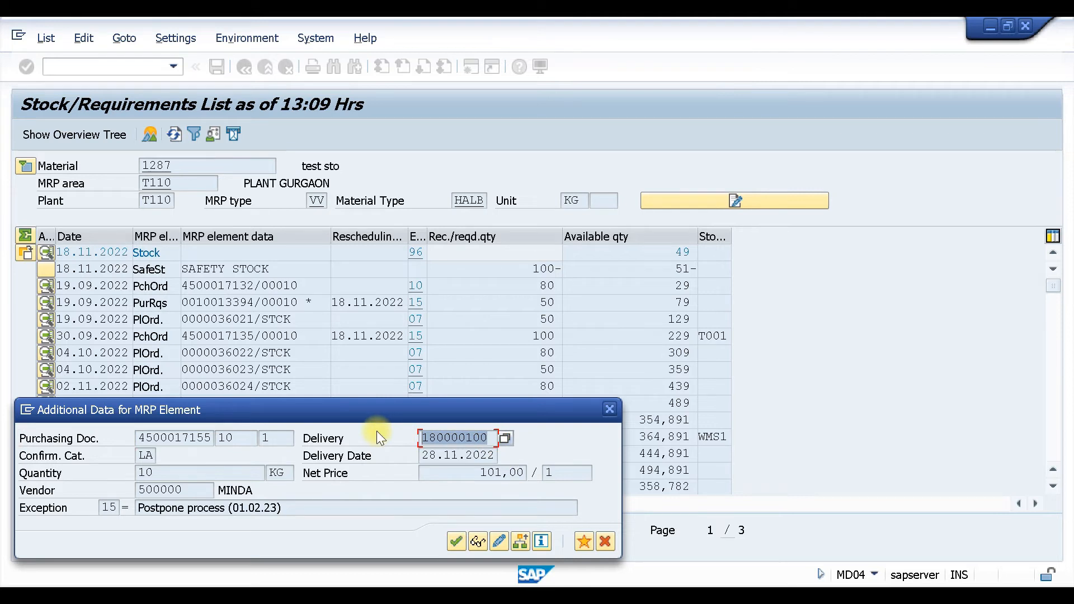
left_click(607, 412)
left_click(492, 595)
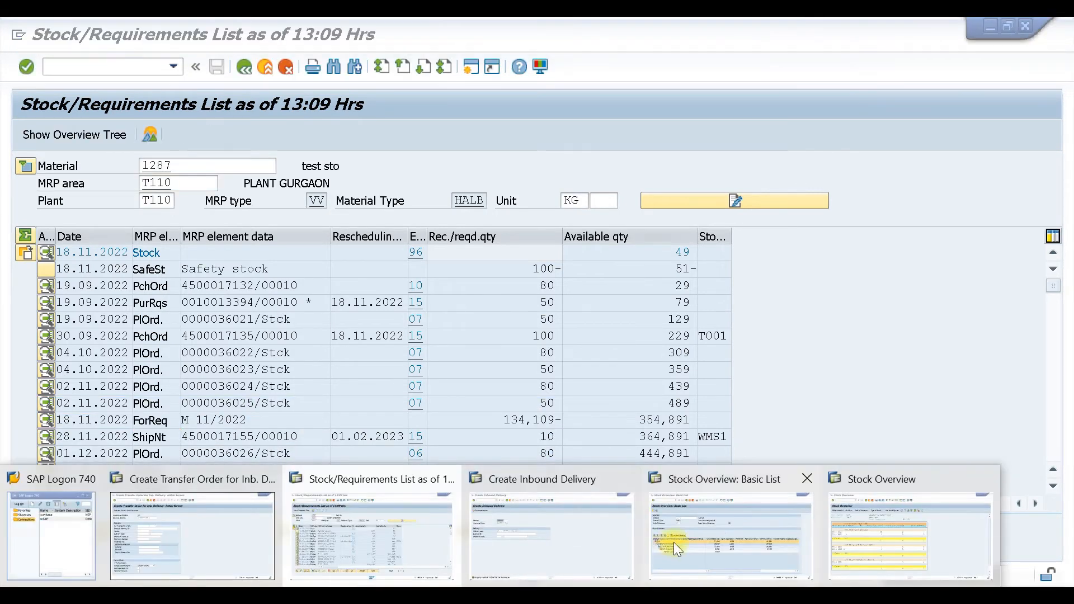
left_click(740, 532)
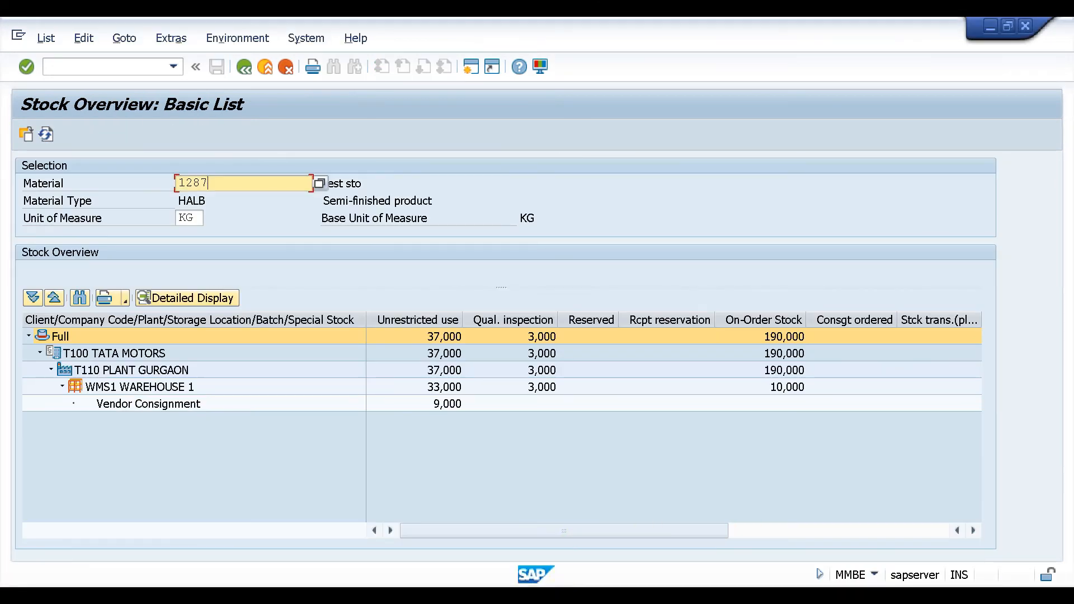
Step: Start the transfer order for inbound delivery 180000100 in warehouse W01, with item activation and system-guided processing
left_click(492, 596)
left_click(192, 526)
left_click(247, 183)
left_click_drag(248, 183, 93, 190)
type("180000100")
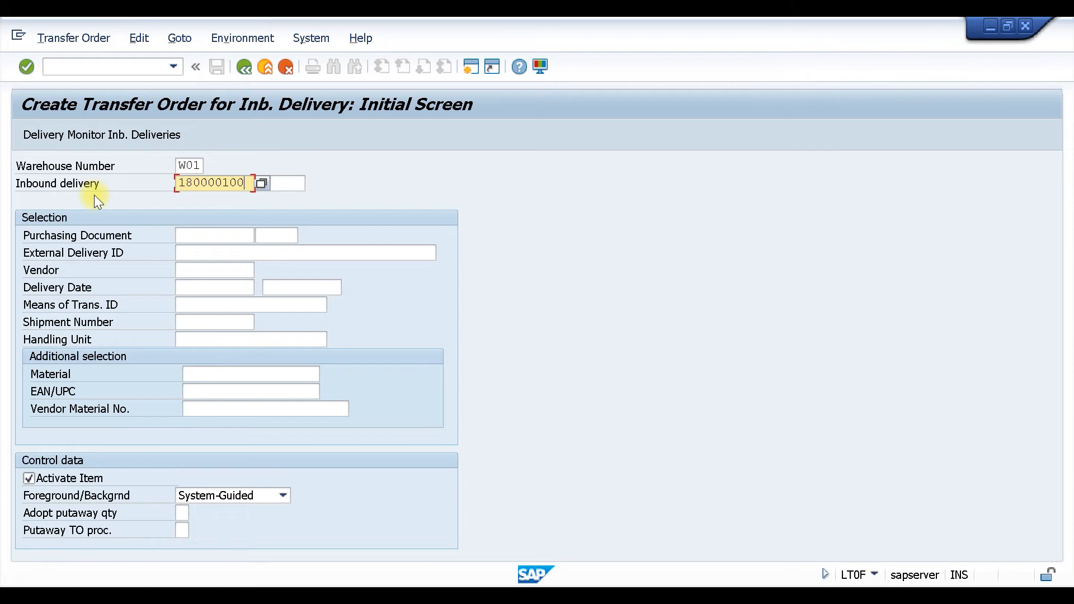
key("Return")
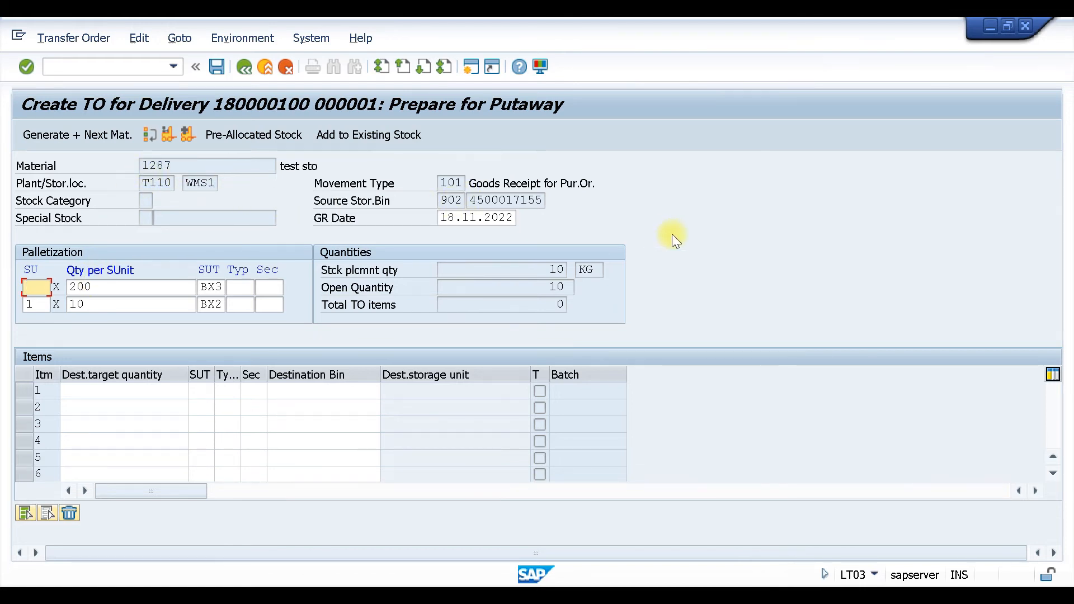
Step: Generate the transfer order item for 10 KG in storage unit type BX2 to bin 01-01-07 and save the transfer order
left_click(186, 133)
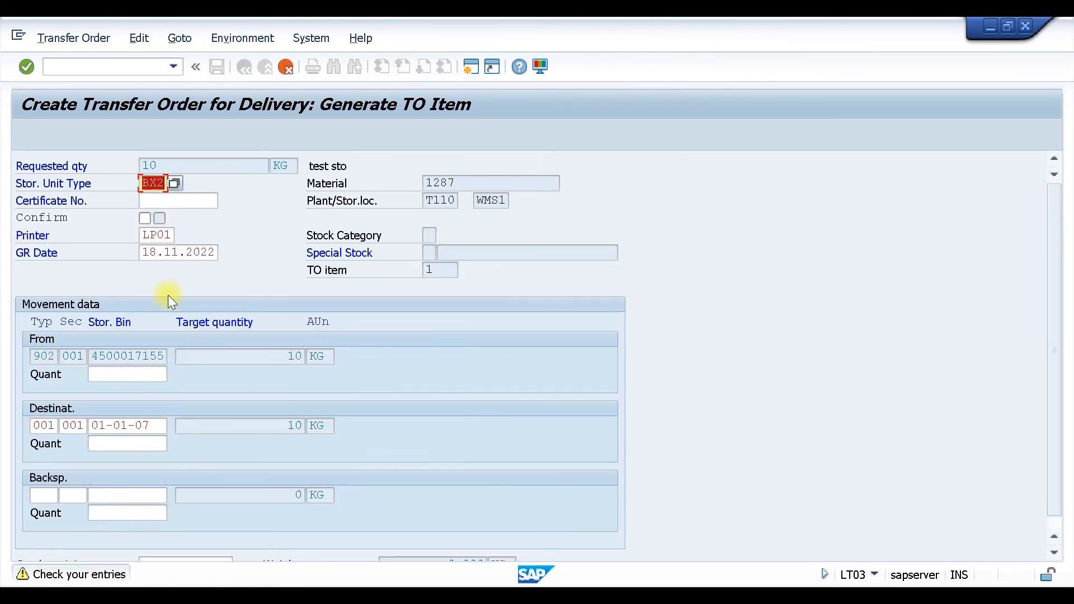
key("Return")
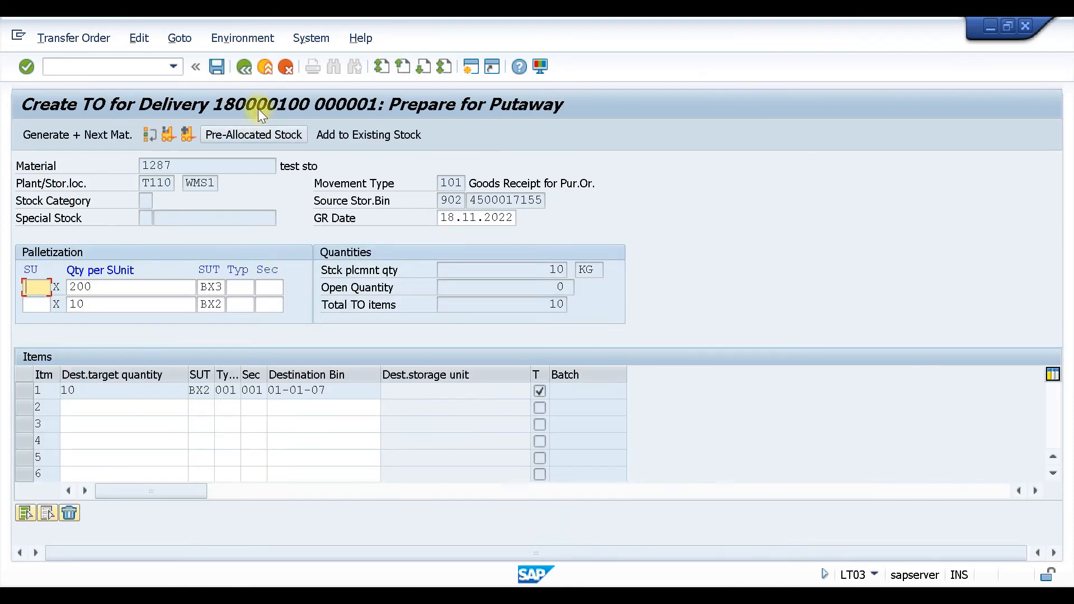
left_click(215, 69)
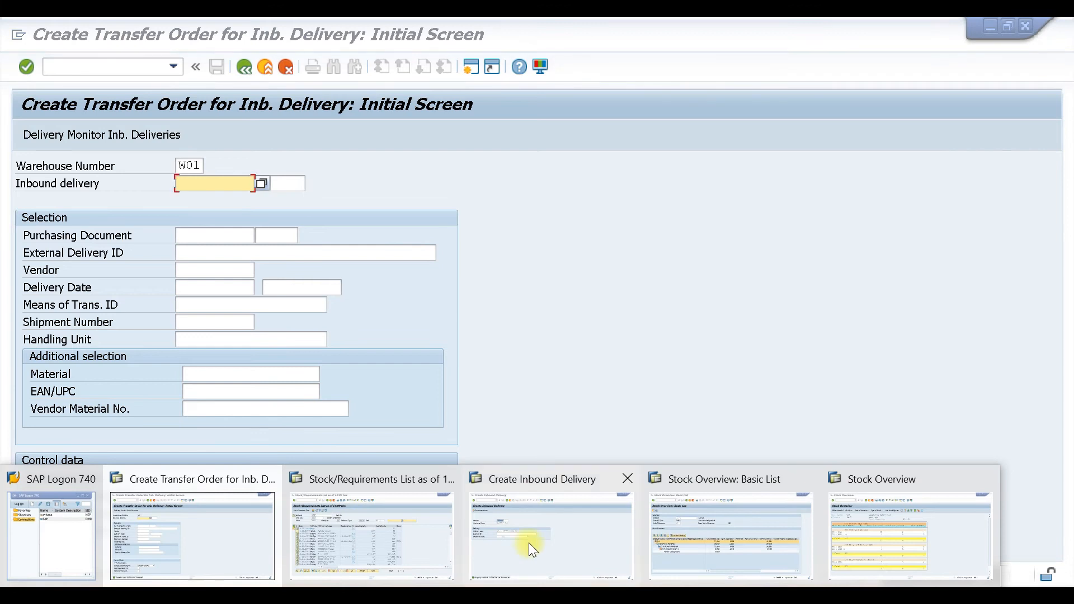
Step: Display inbound delivery 180000100 and check the meaning of its overall WM status in the status overview
left_click(530, 536)
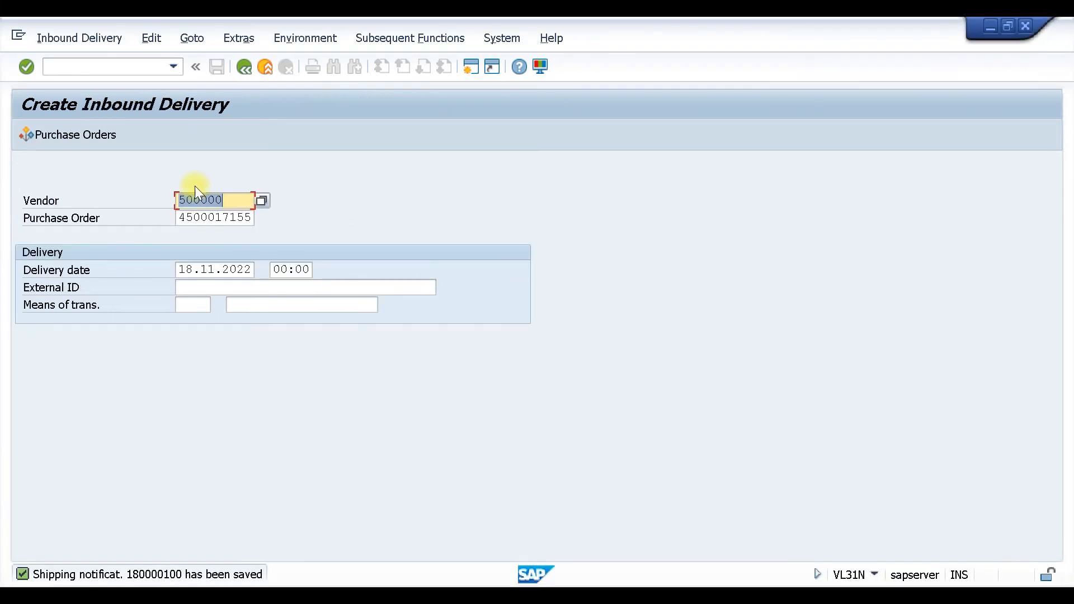
left_click(73, 35)
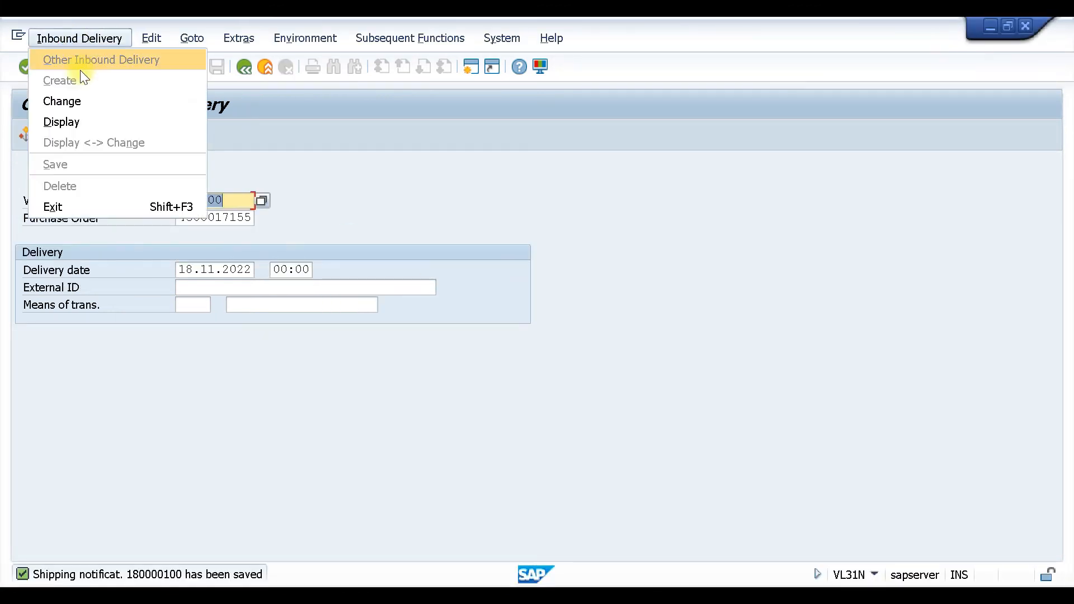
left_click(71, 121)
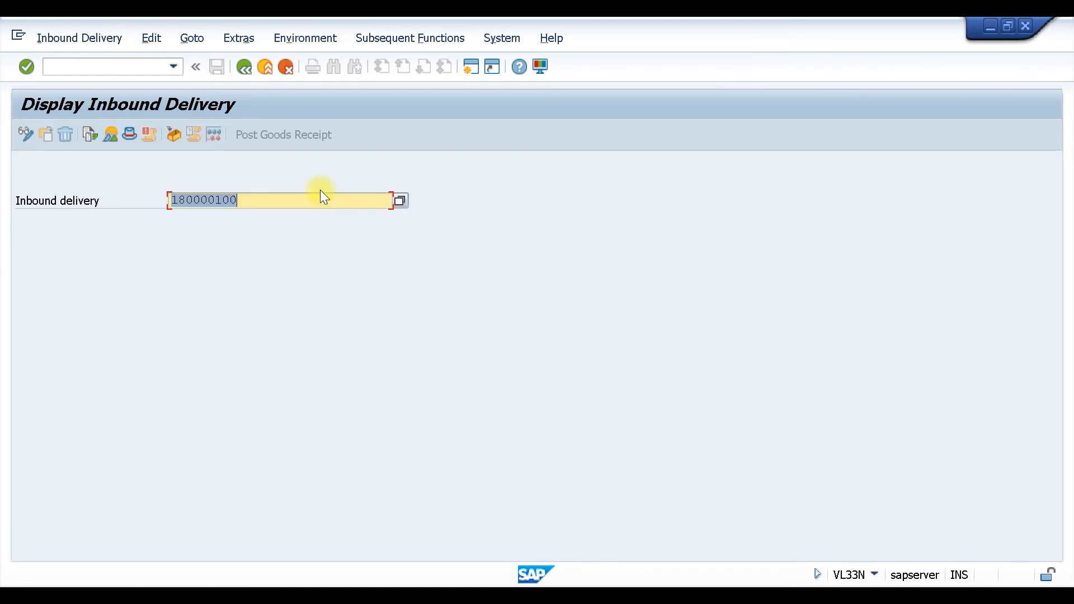
key("Return")
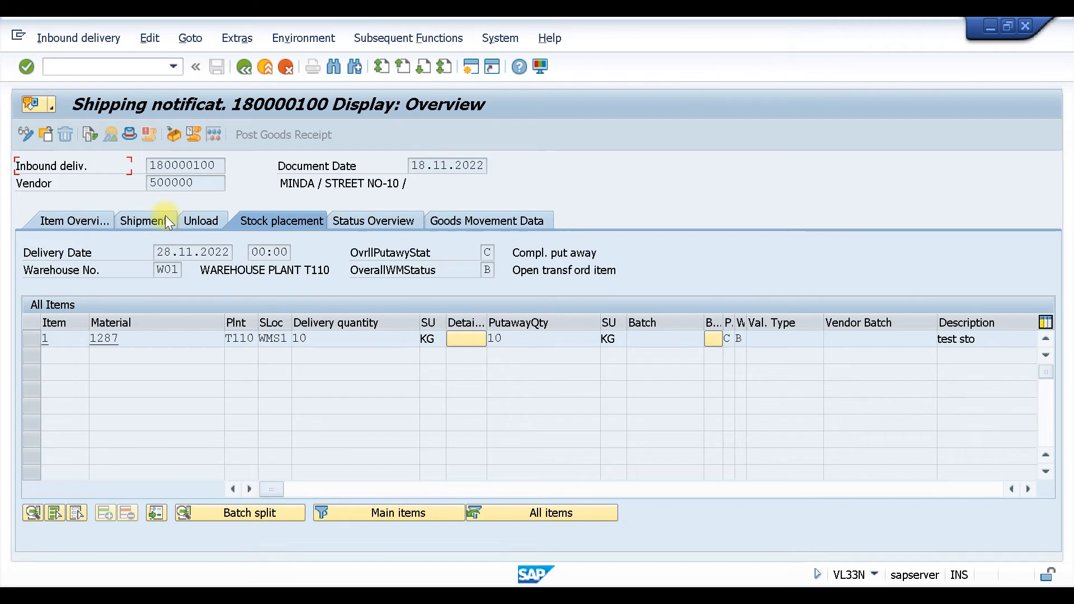
left_click(374, 220)
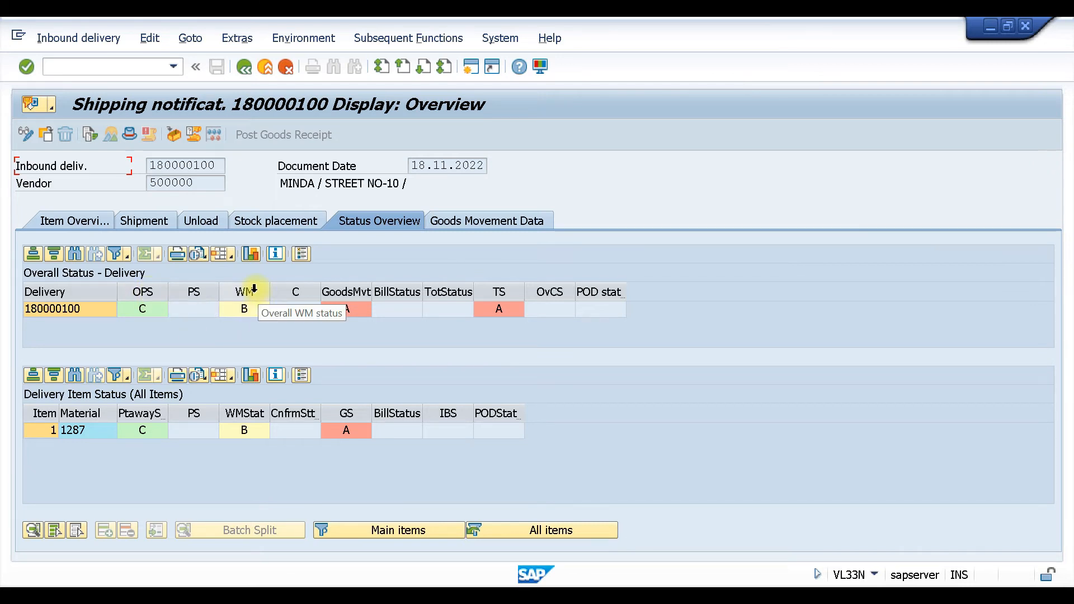
left_click(247, 312)
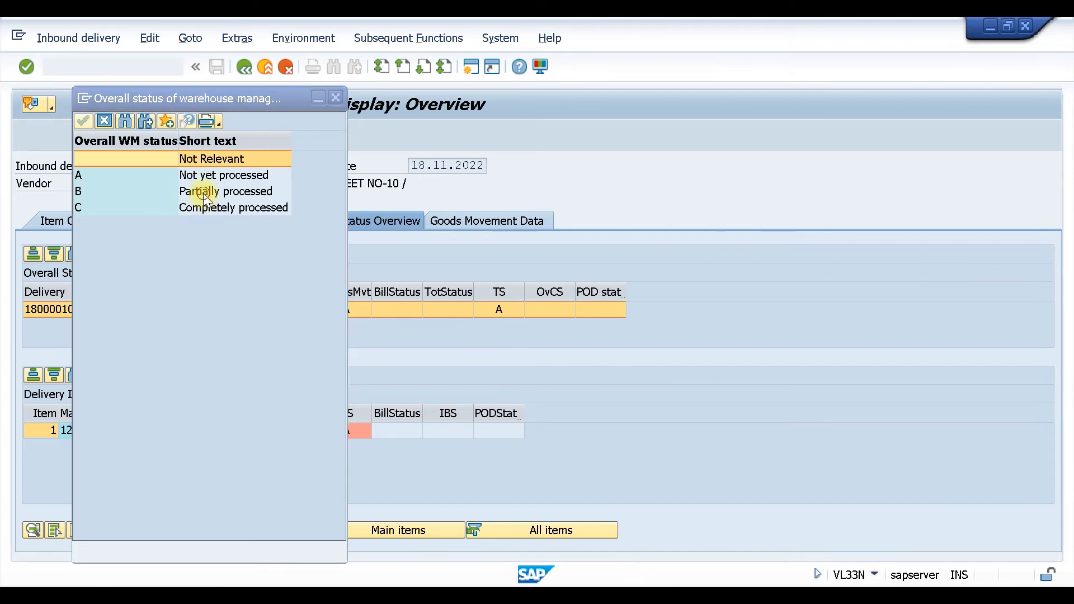
left_click(336, 99)
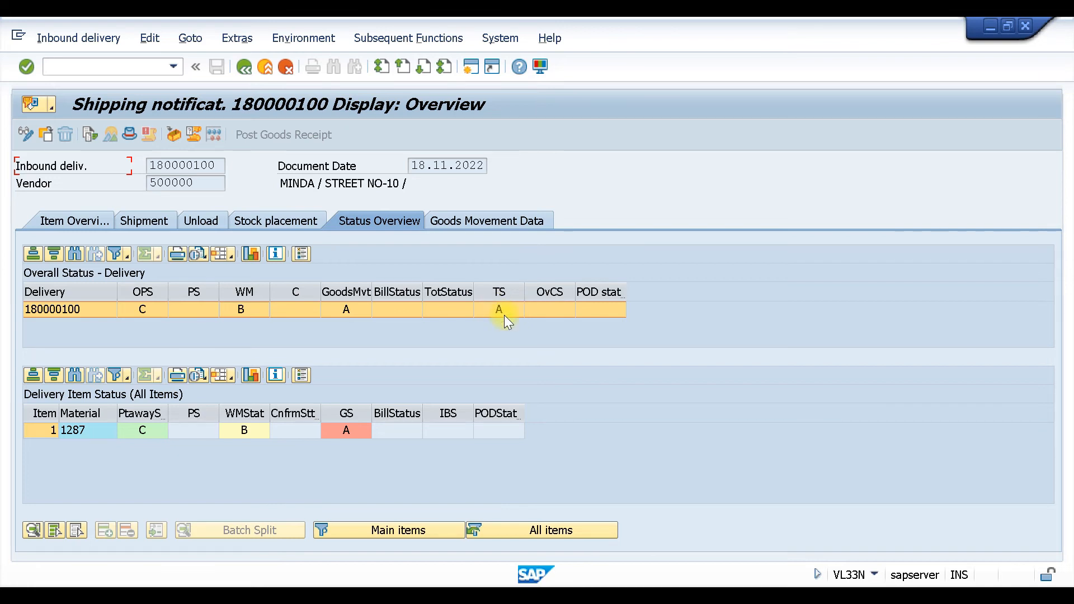
Step: Refresh the plant stock overview and the warehouse stock list for material 1287 to check the putaway quantities
mouse_move(534, 573)
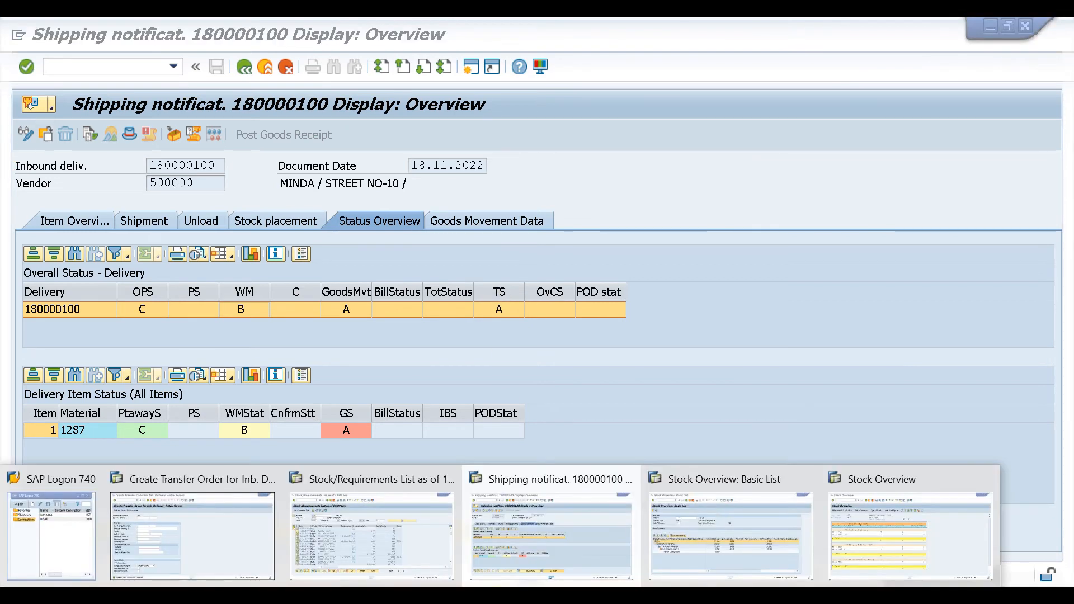
left_click(713, 518)
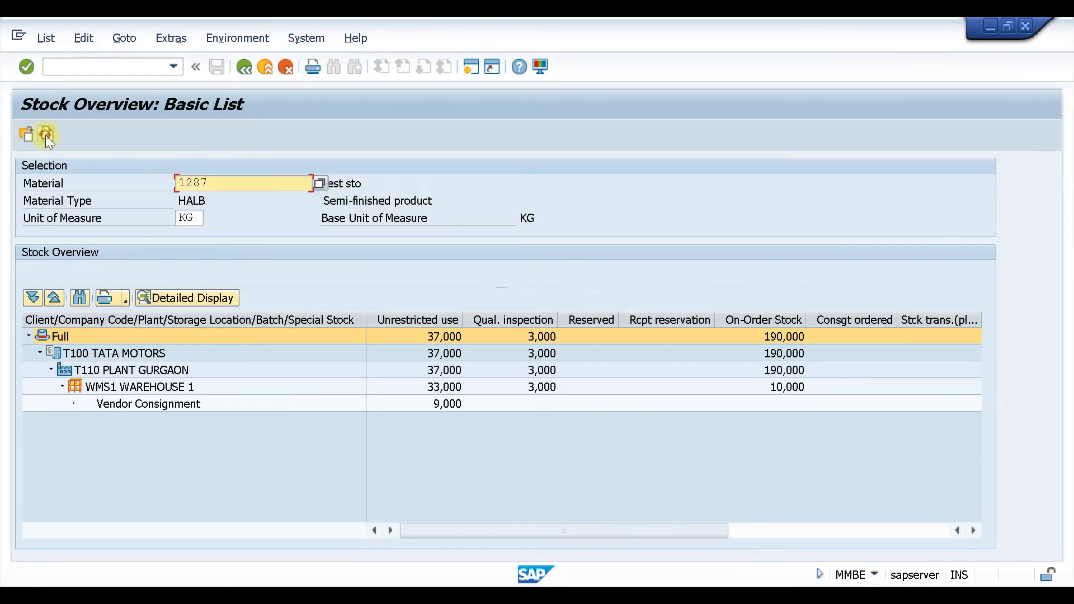
left_click(45, 136)
left_click(871, 517)
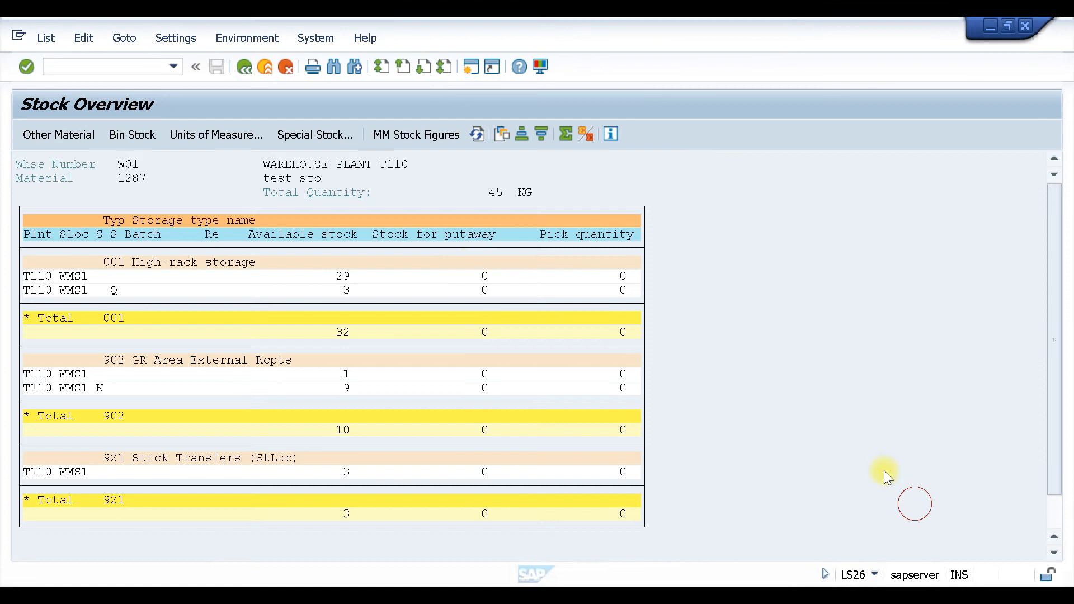
left_click(479, 134)
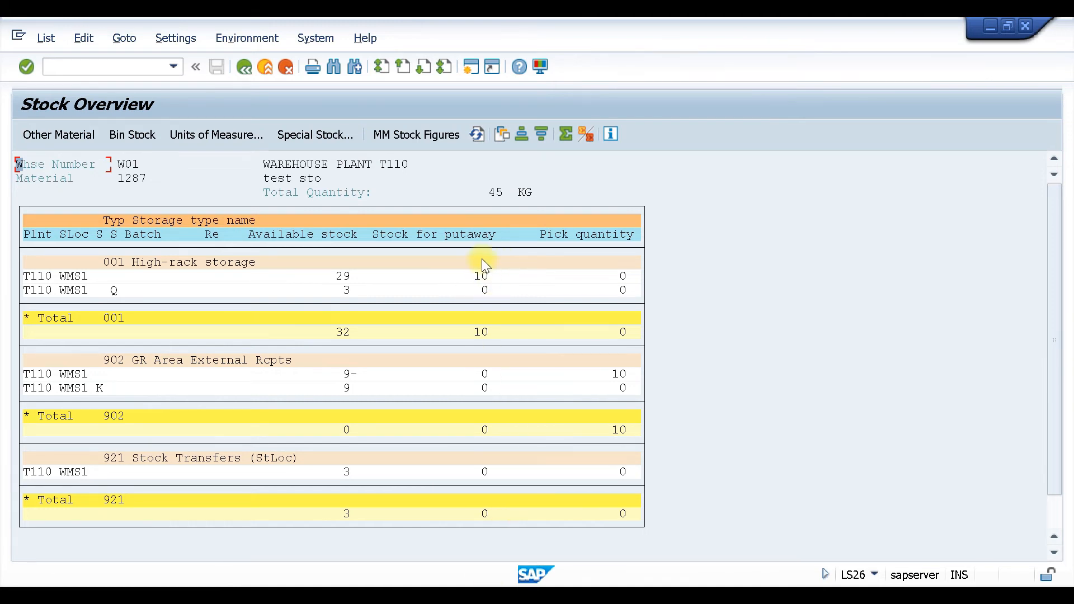
mouse_move(502, 585)
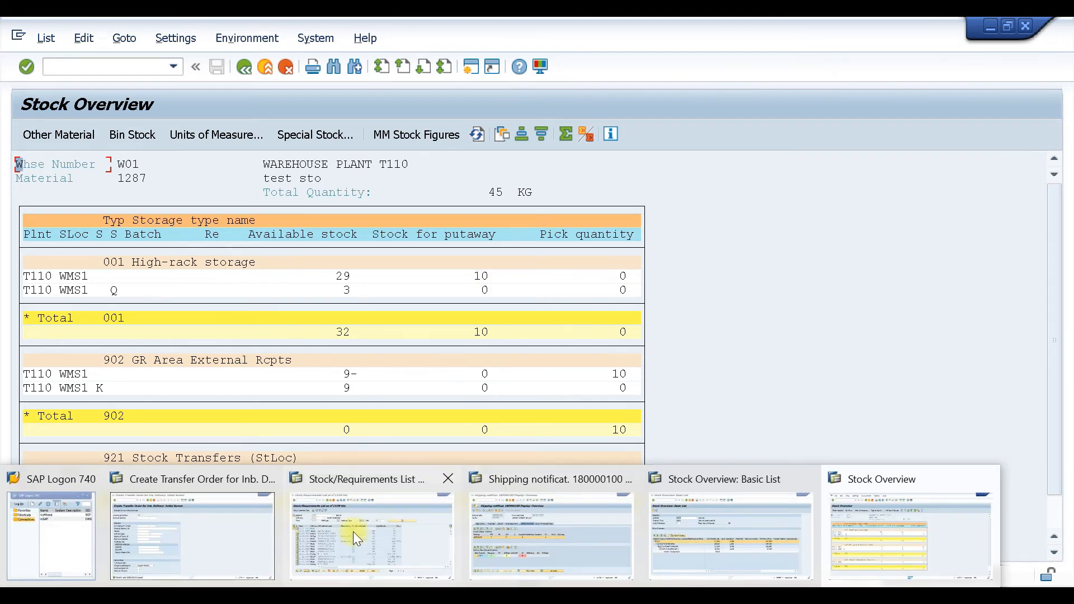
left_click(183, 539)
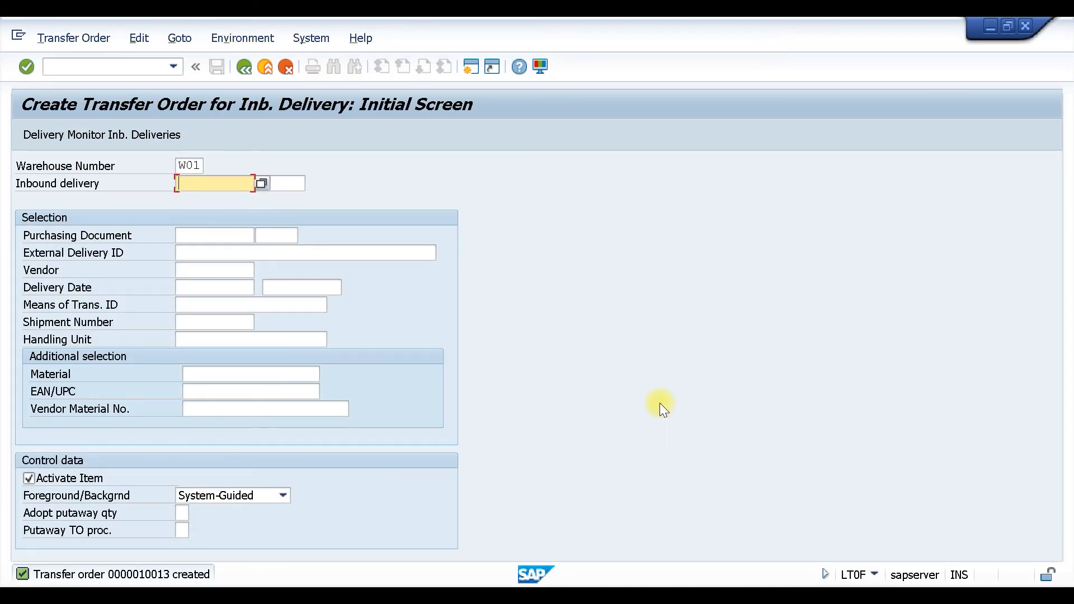
mouse_move(502, 584)
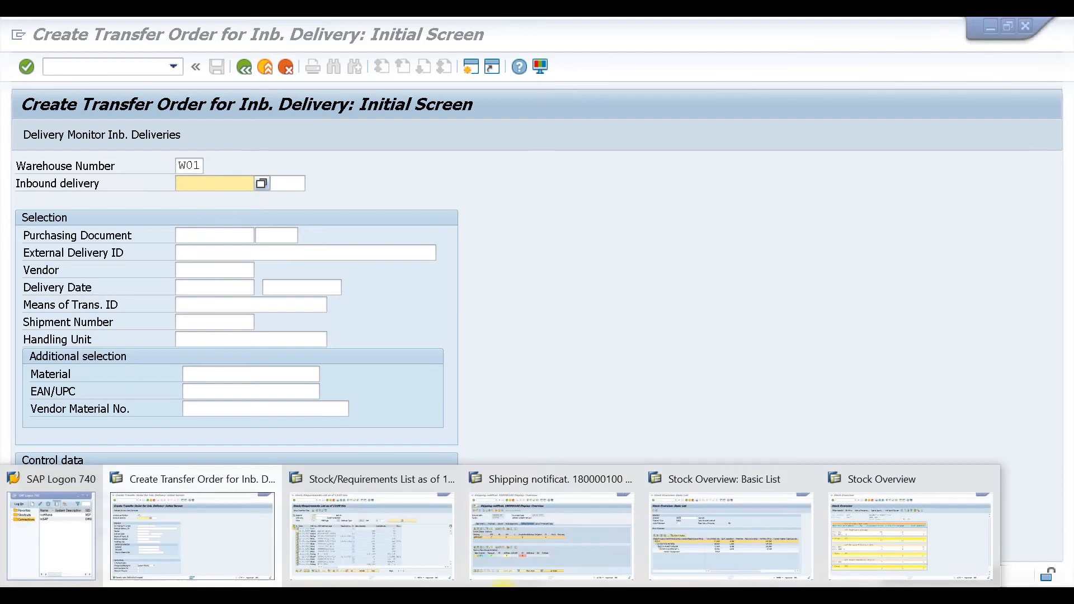
left_click(873, 530)
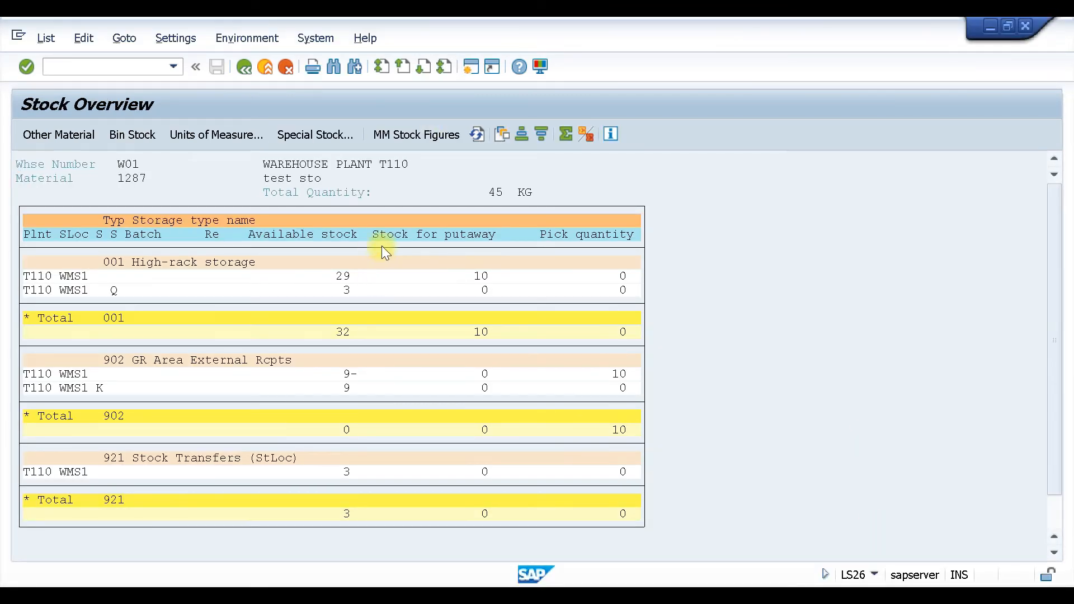
Step: Open transaction MIGO in a separate session and load inbound delivery 180000100 for goods receipt
key("shift+F3")
type("MIGO")
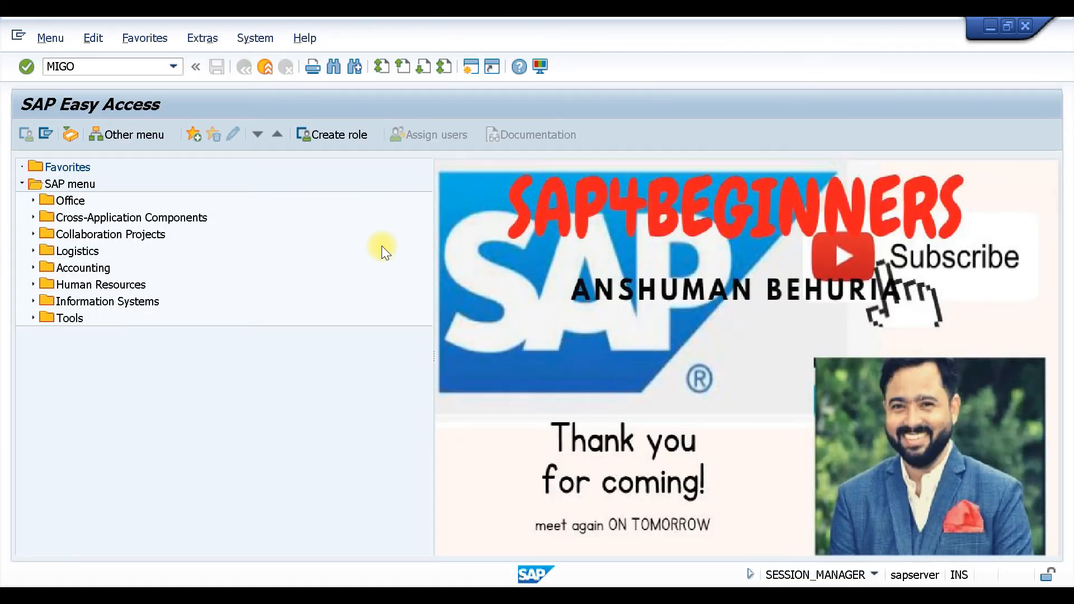
key("Return")
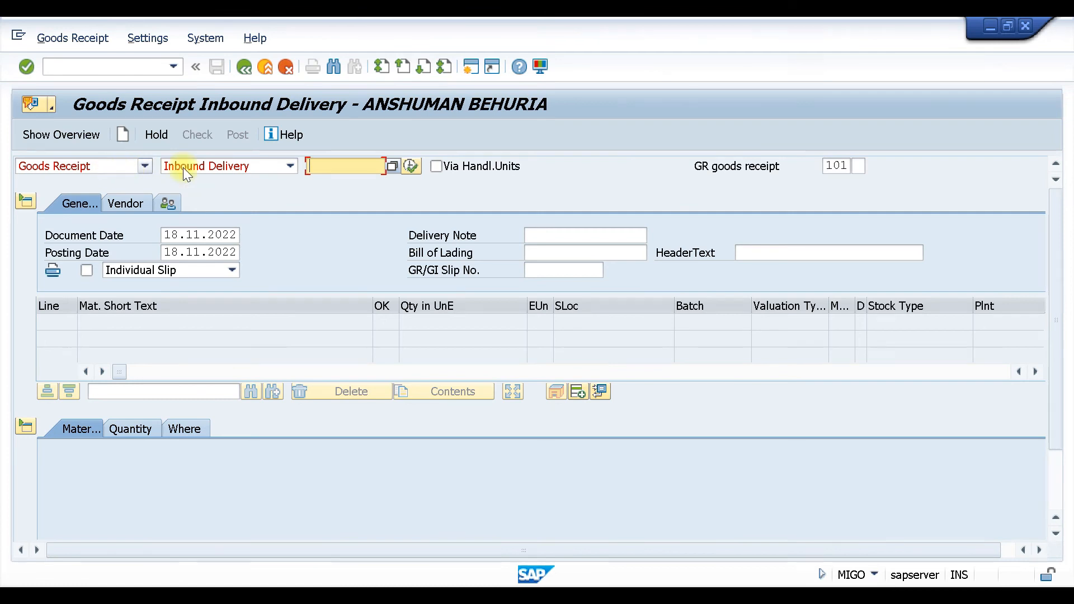
left_click(347, 164)
left_click(350, 180)
key("BackSpace")
key("BackSpace")
key("BackSpace")
type("1")
type("00")
key("Return")
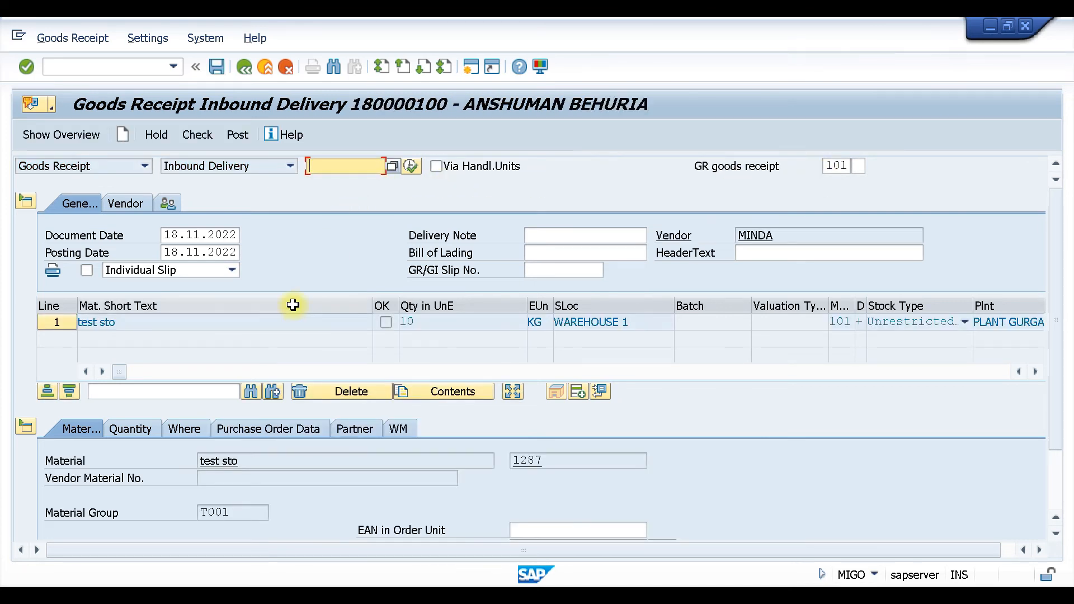
Step: Check the line item's quantity, location, purchase order, partner and WM data, mark the item OK and post the goods receipt
scroll(300, 300, "down", 3)
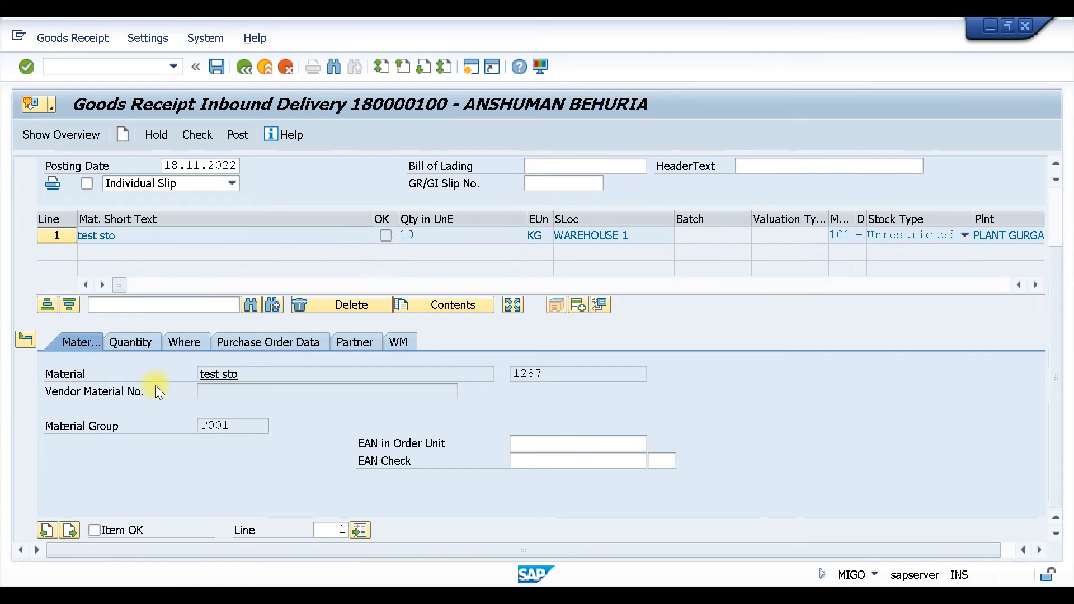
left_click(137, 342)
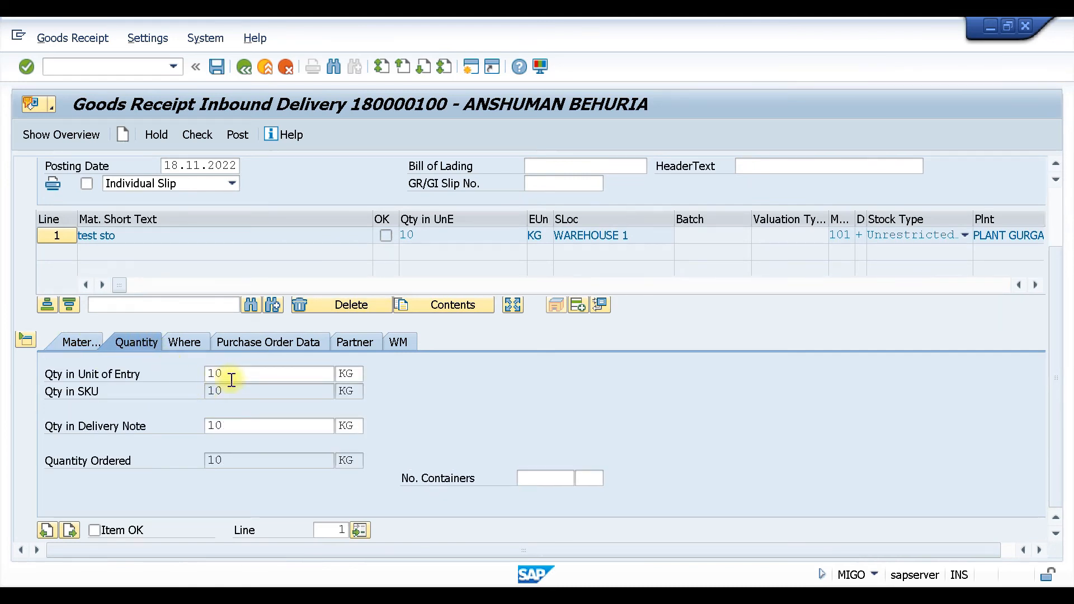
left_click(176, 341)
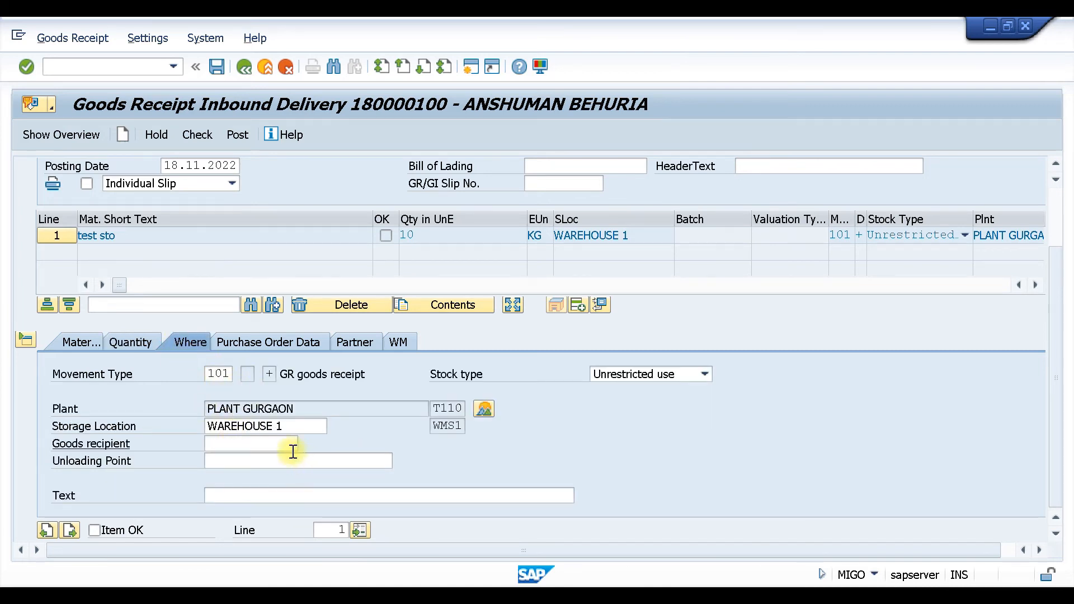
left_click(252, 342)
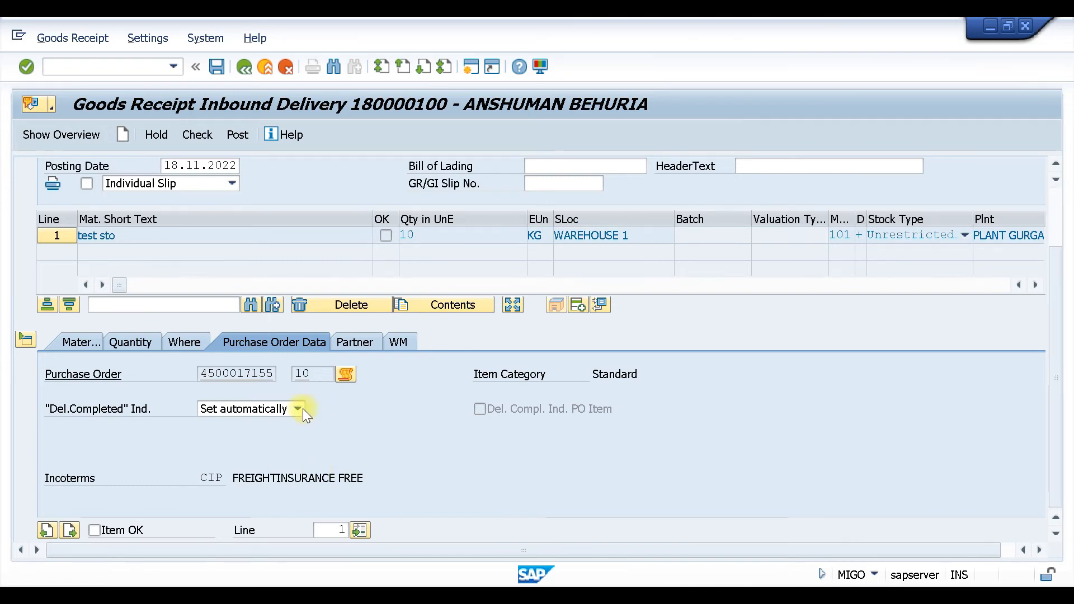
left_click(358, 342)
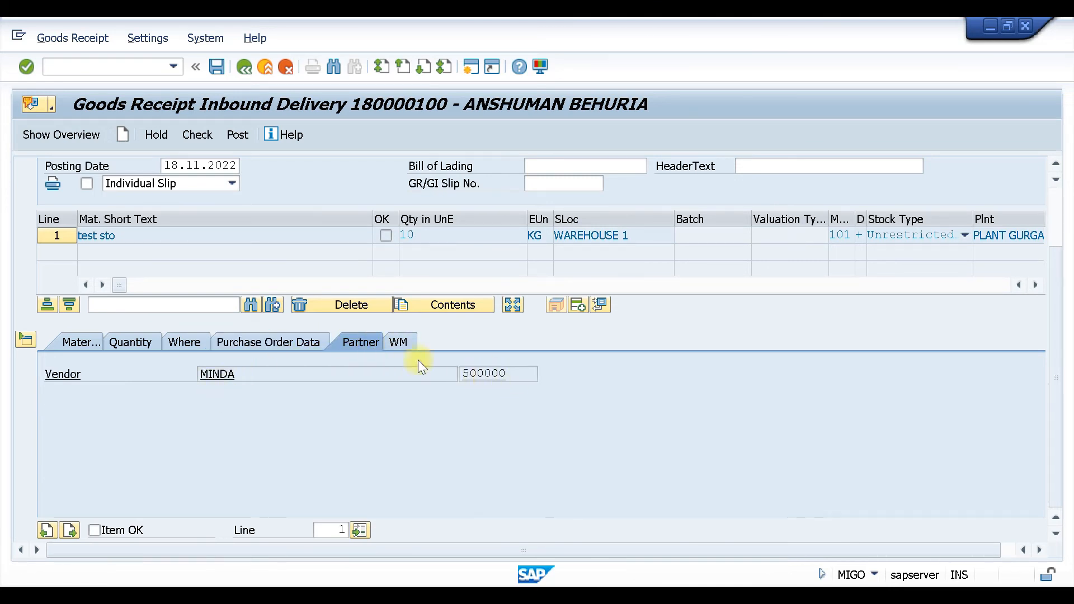
left_click(400, 340)
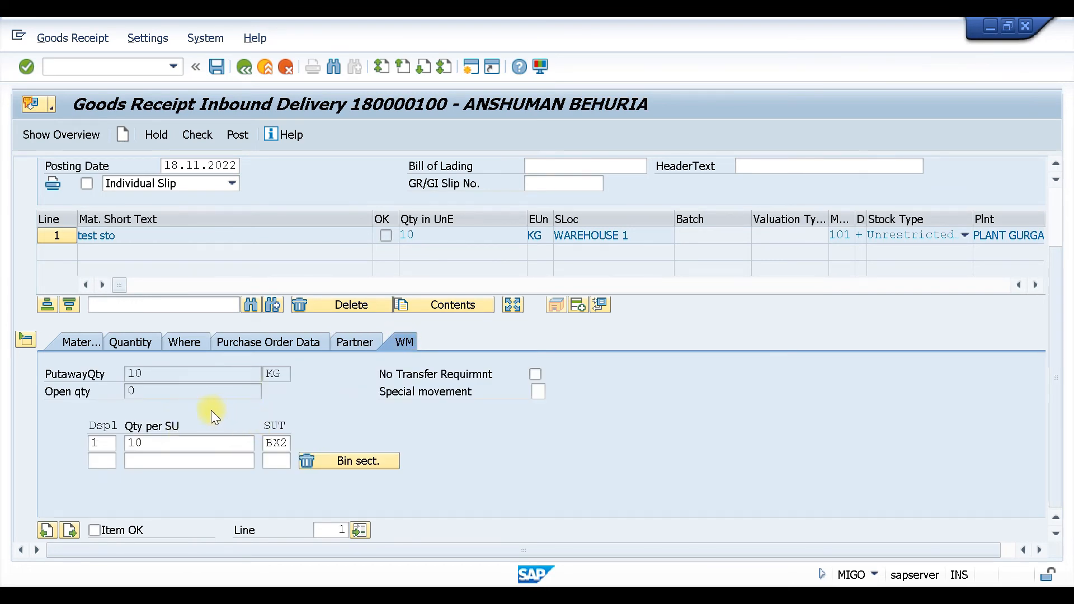
left_click(93, 529)
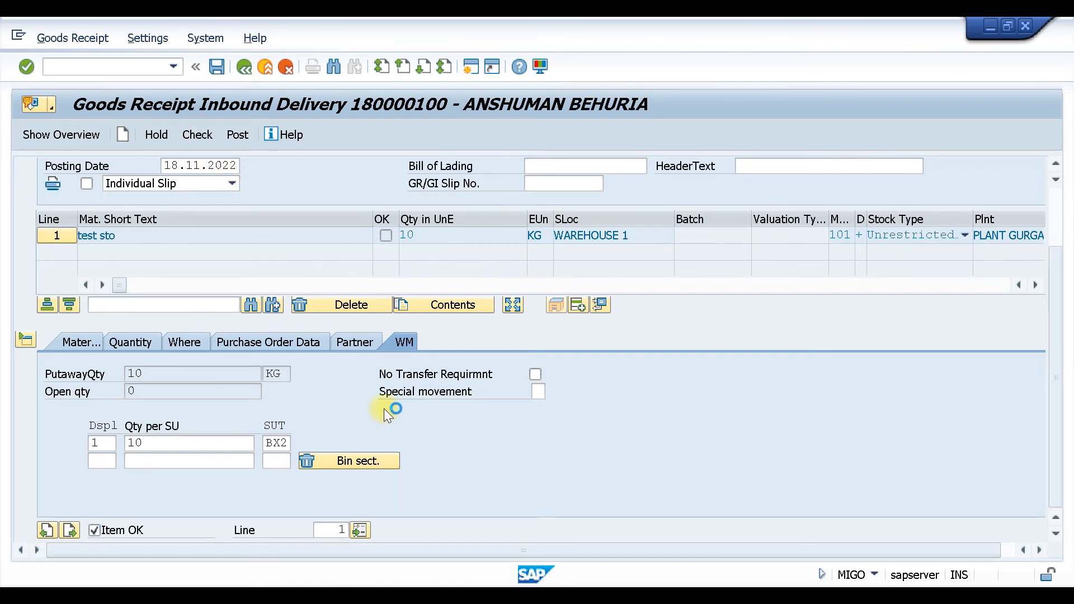
key("ctrl+s")
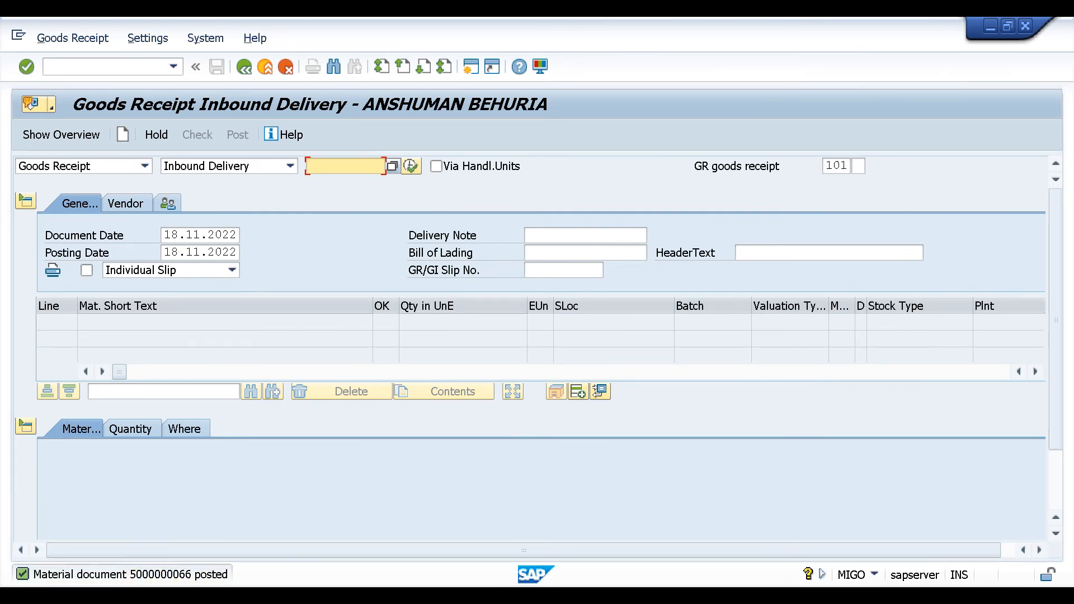
Step: Refresh the stock/requirements list for material 1287 and look through it for the shipping notification and available stock
mouse_move(499, 502)
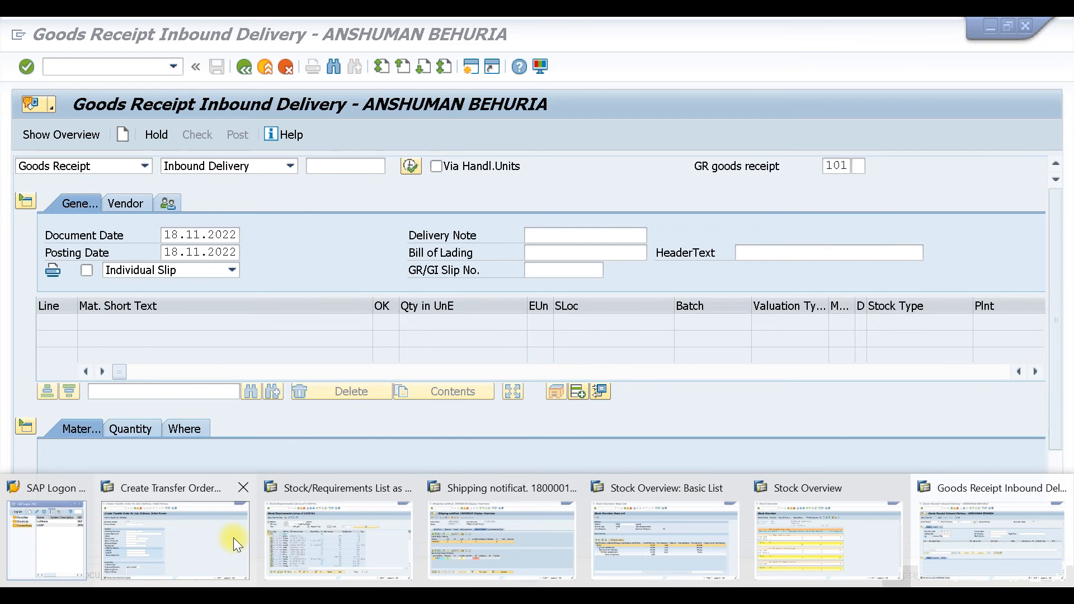
left_click(301, 536)
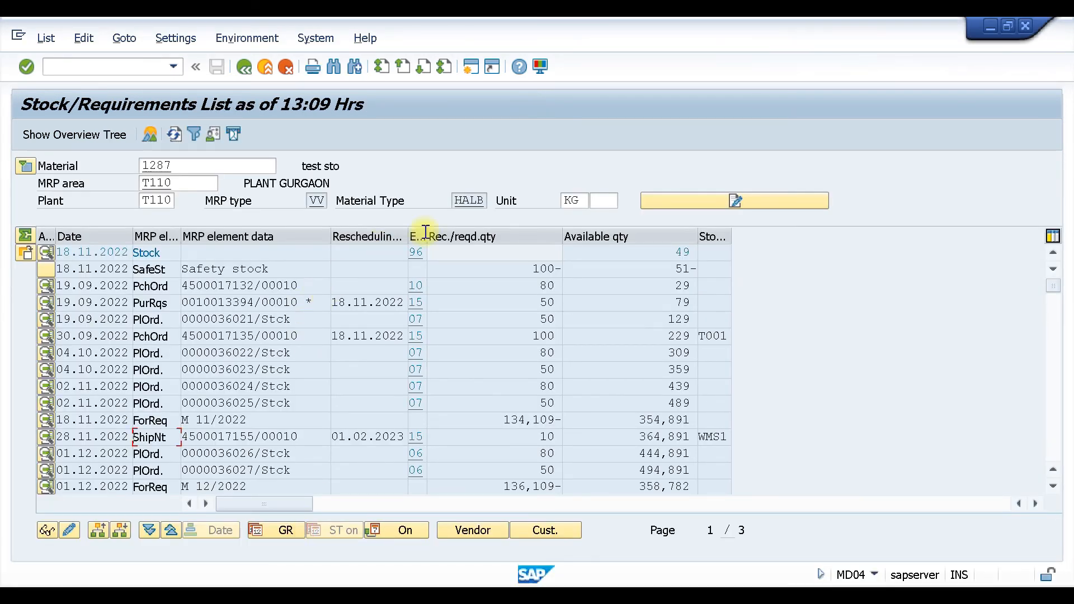
left_click(174, 135)
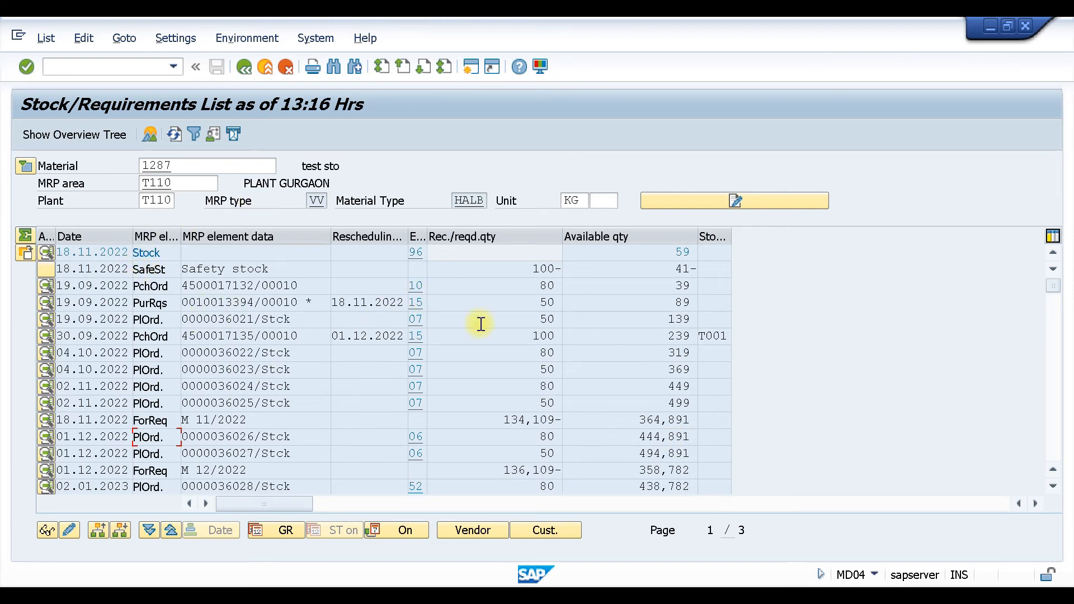
scroll(839, 350, "down", 3)
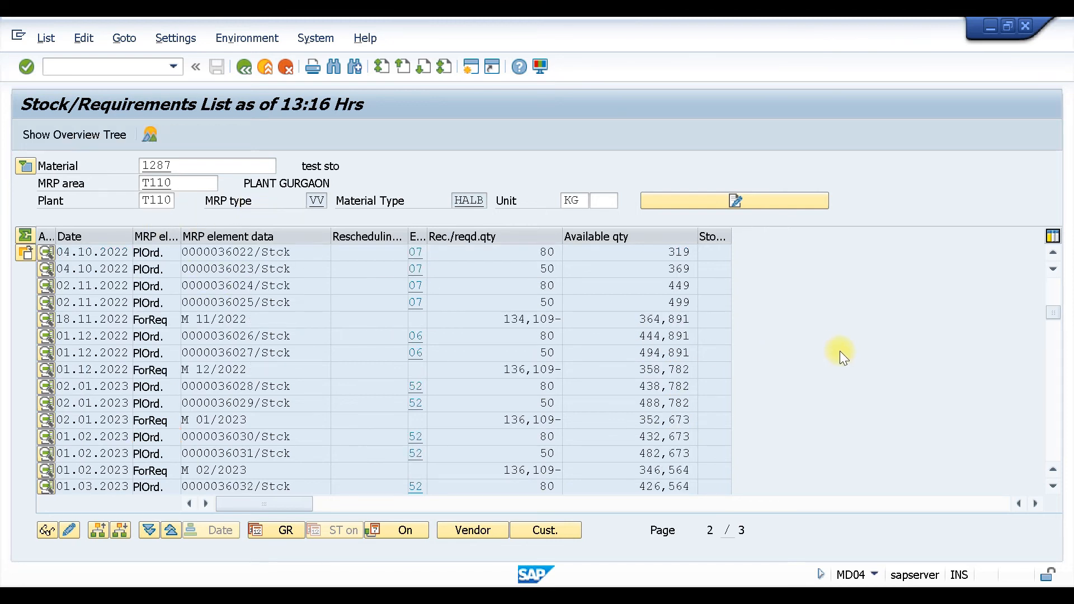
scroll(796, 356, "down", 7)
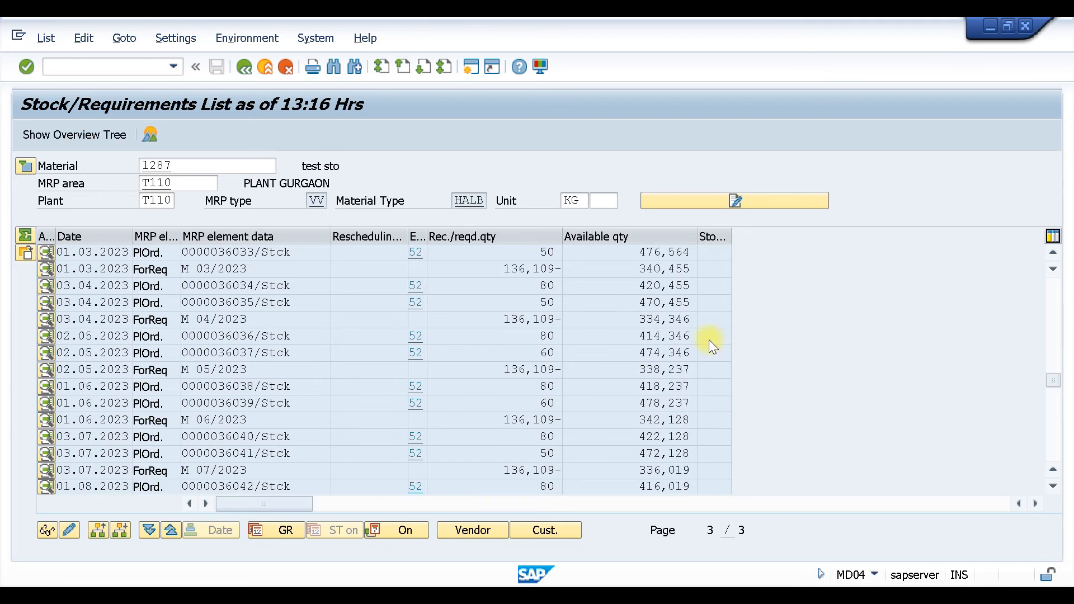
scroll(691, 345, "down", 2)
scroll(697, 347, "up", 10)
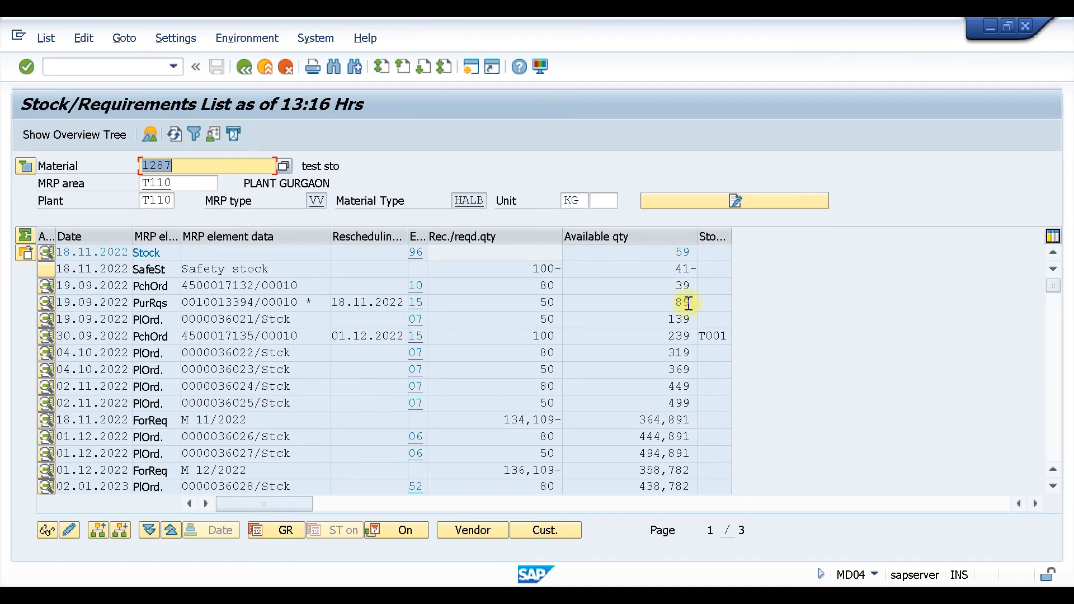
Step: Redisplay inbound delivery 180000100 and check its goods movement data and status overview
mouse_move(494, 548)
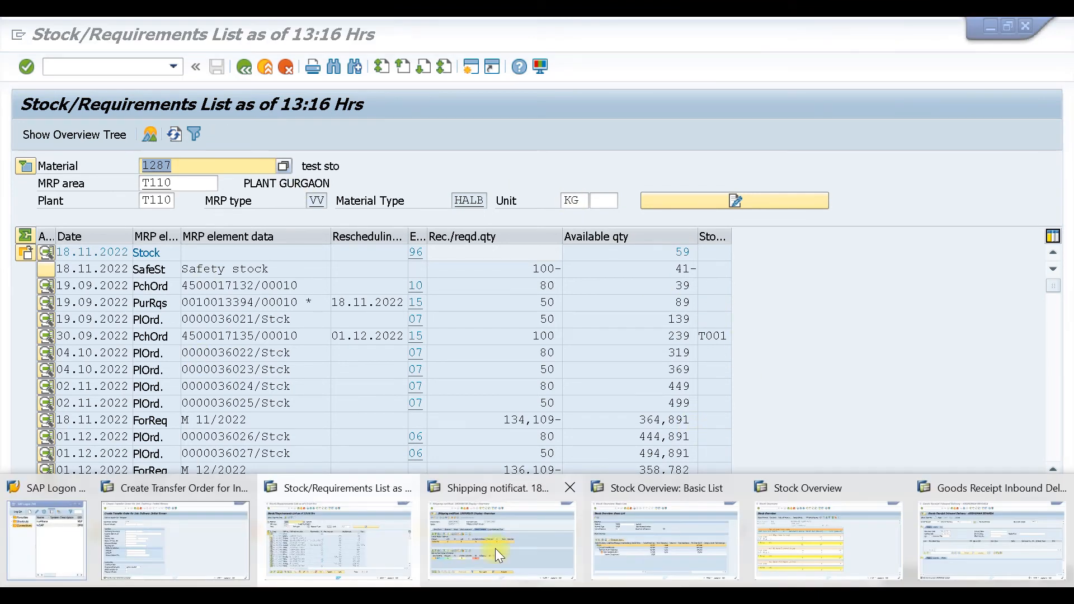
left_click(534, 545)
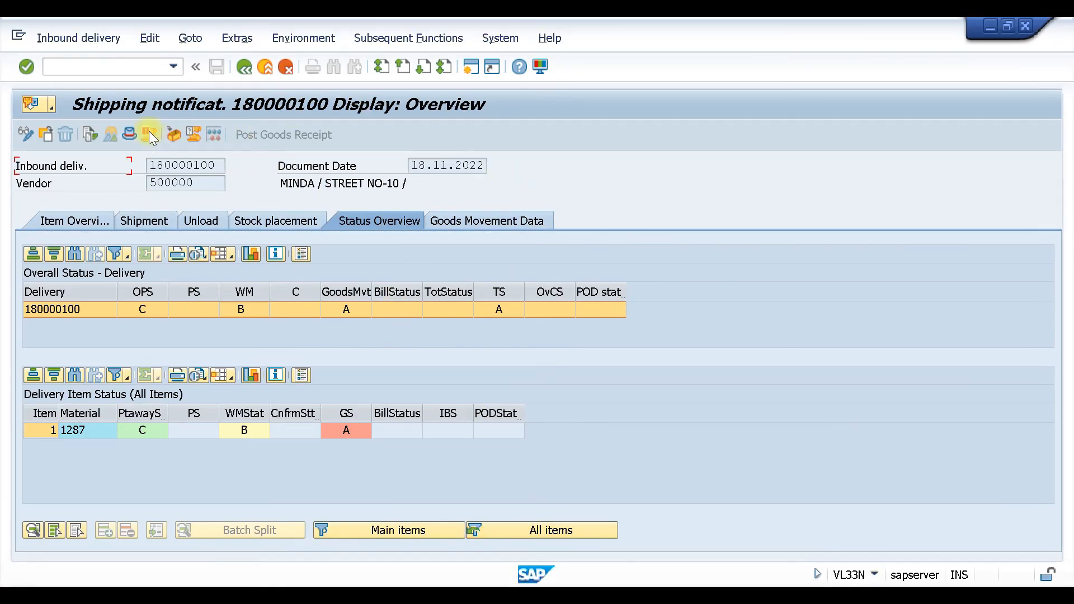
left_click(243, 67)
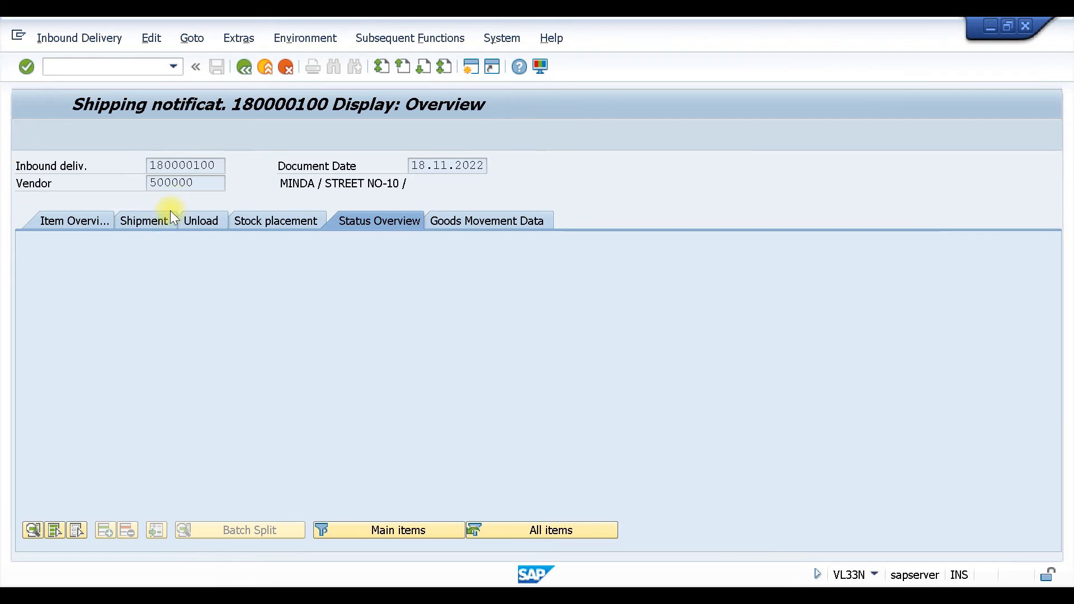
key("Return")
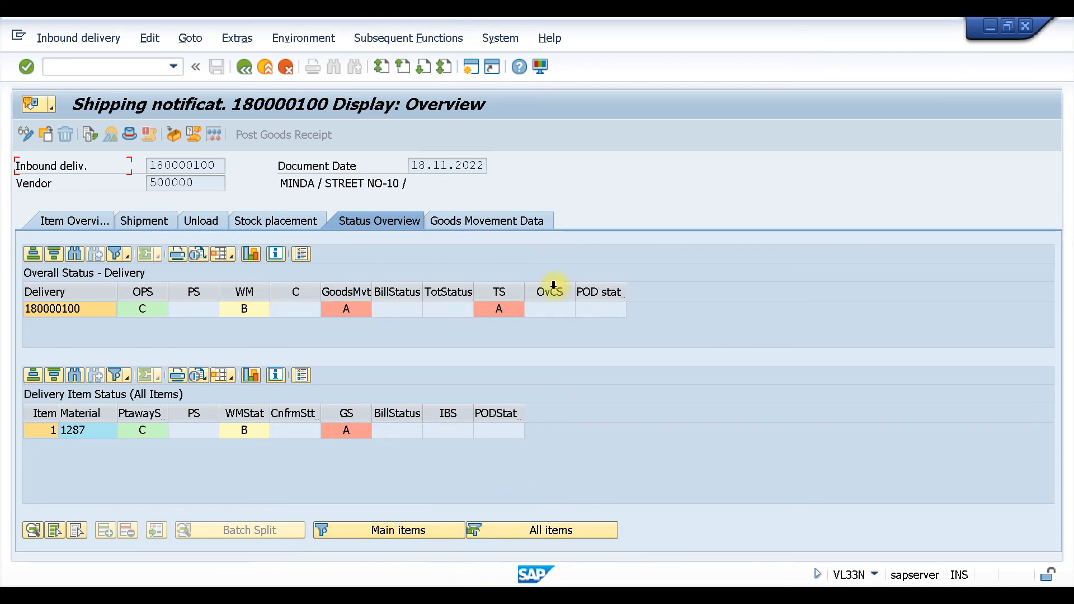
left_click(472, 221)
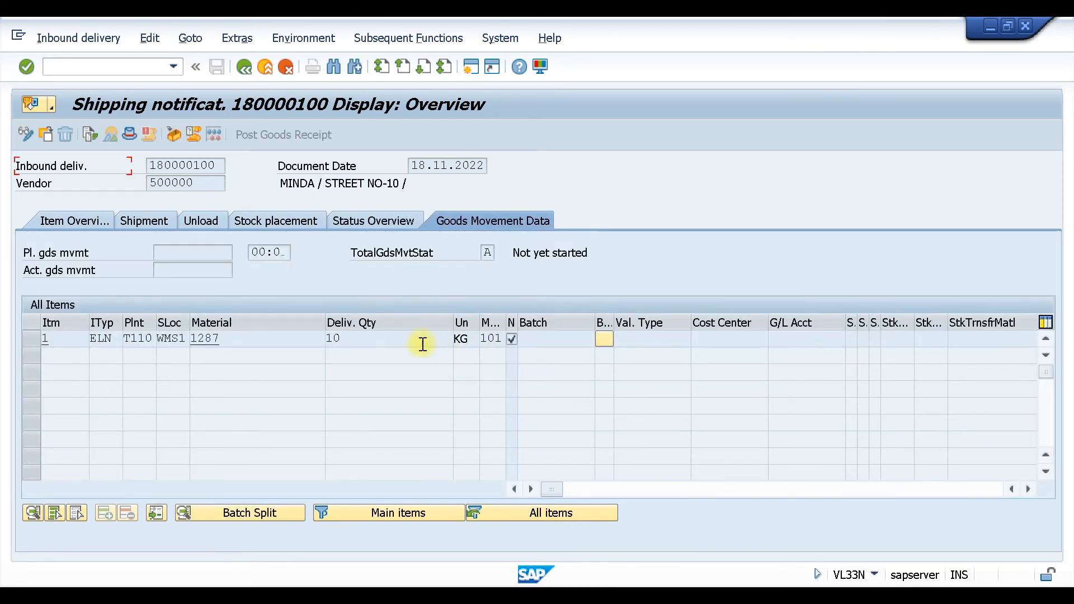
left_click_drag(355, 336, 223, 330)
left_click(359, 220)
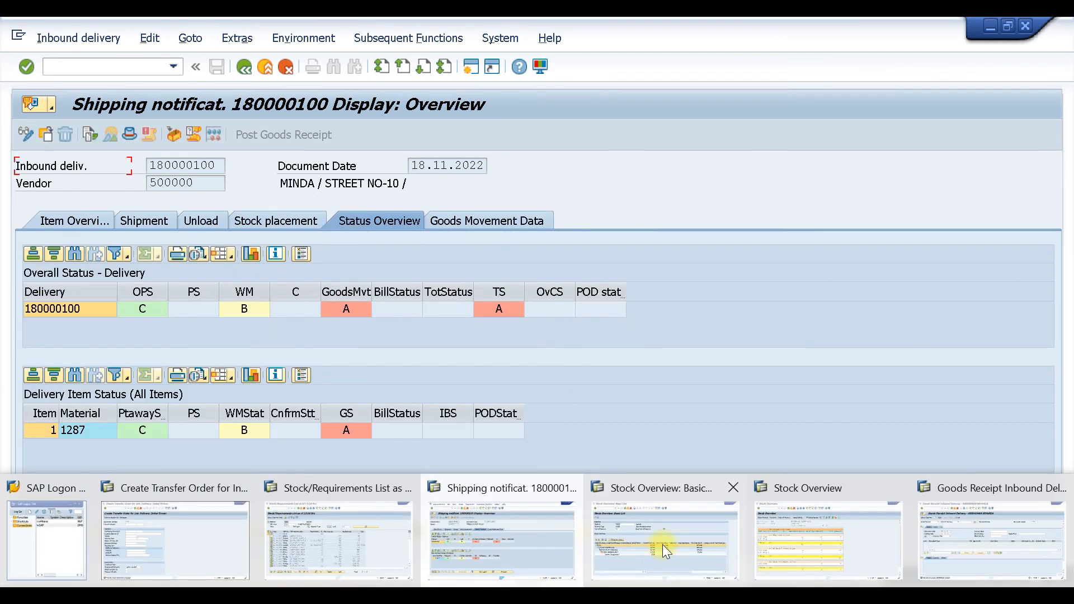
Step: Refresh the warehouse stock list and the plant stock overview for material 1287 and compare their quantities
left_click(848, 536)
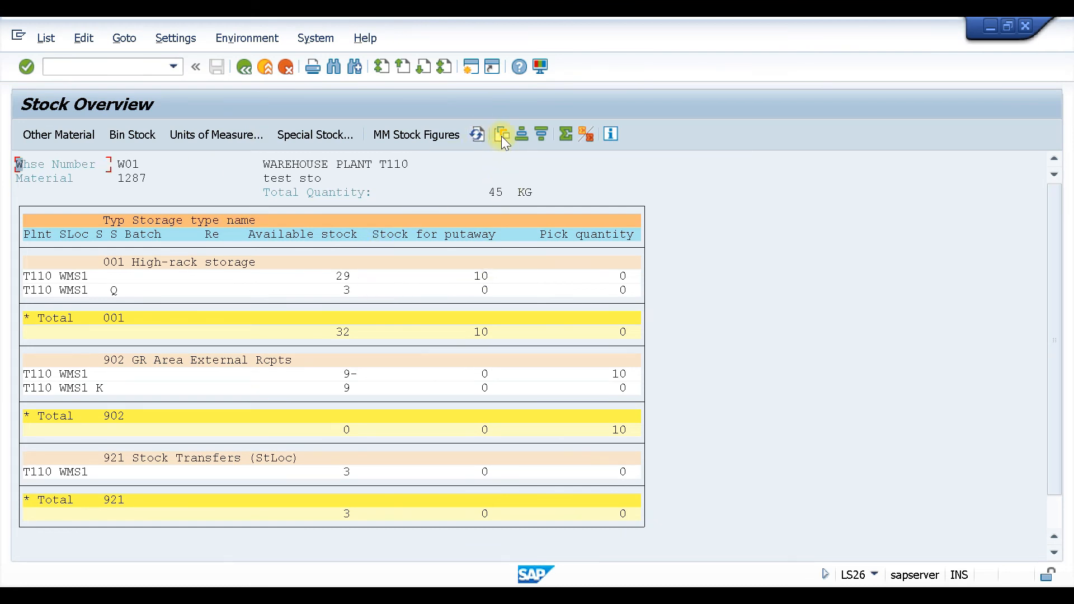
left_click(477, 135)
mouse_move(537, 584)
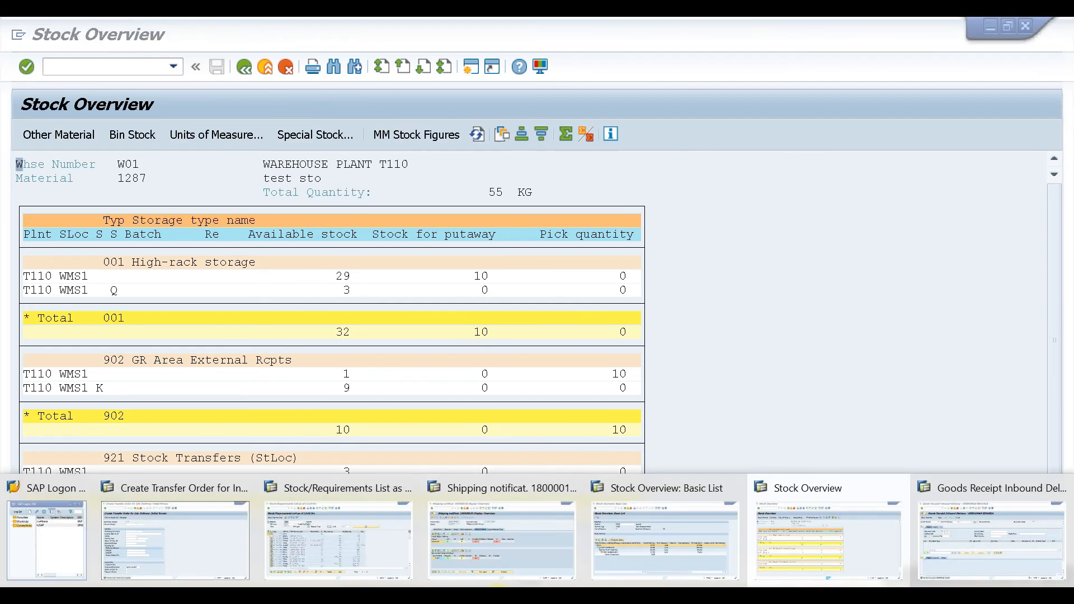
left_click(669, 541)
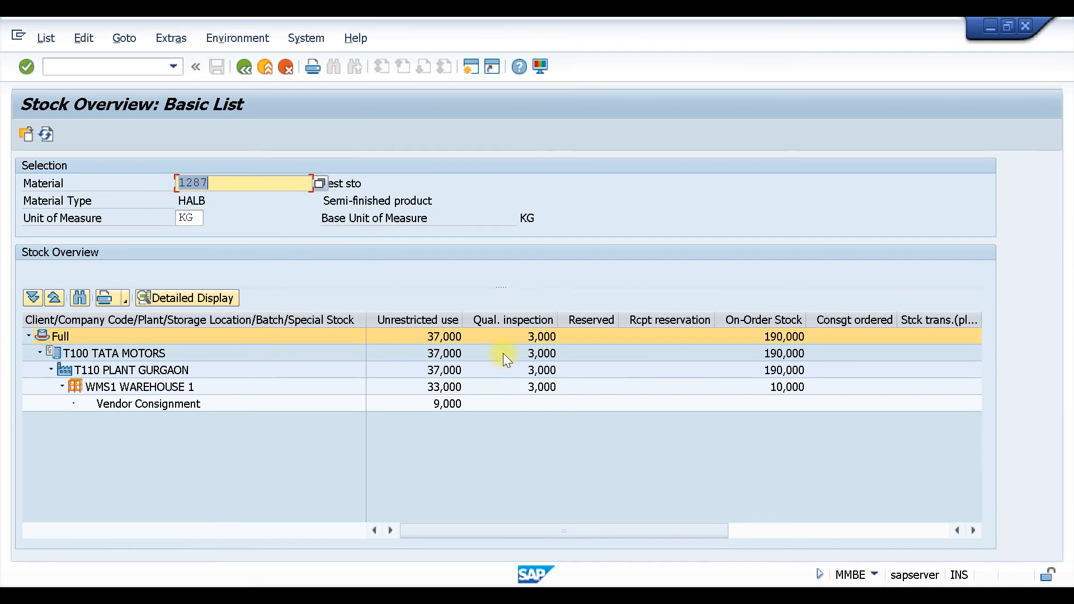
left_click(44, 133)
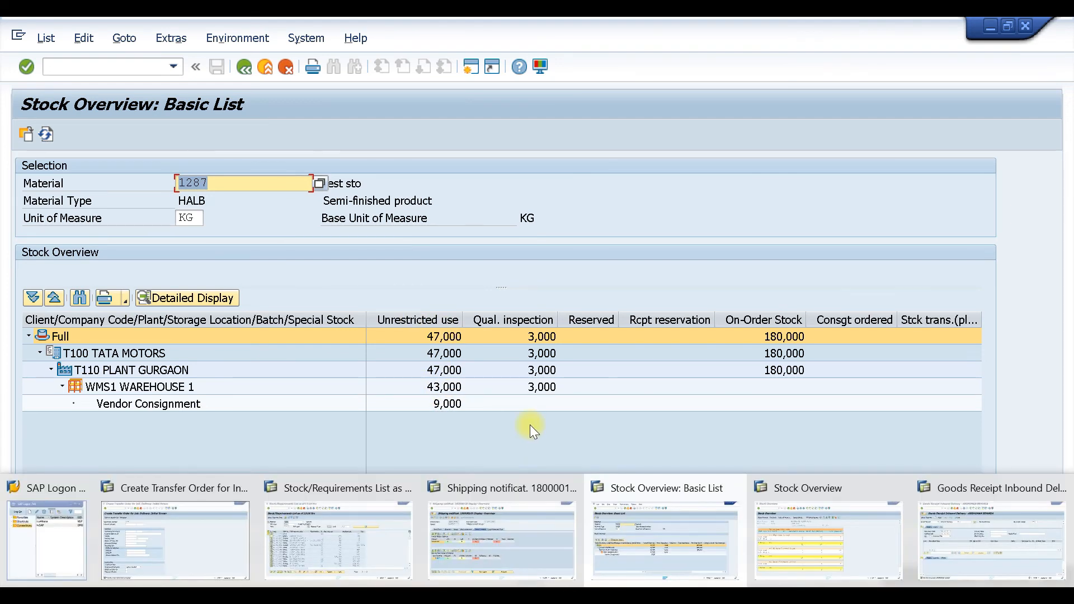
left_click(478, 595)
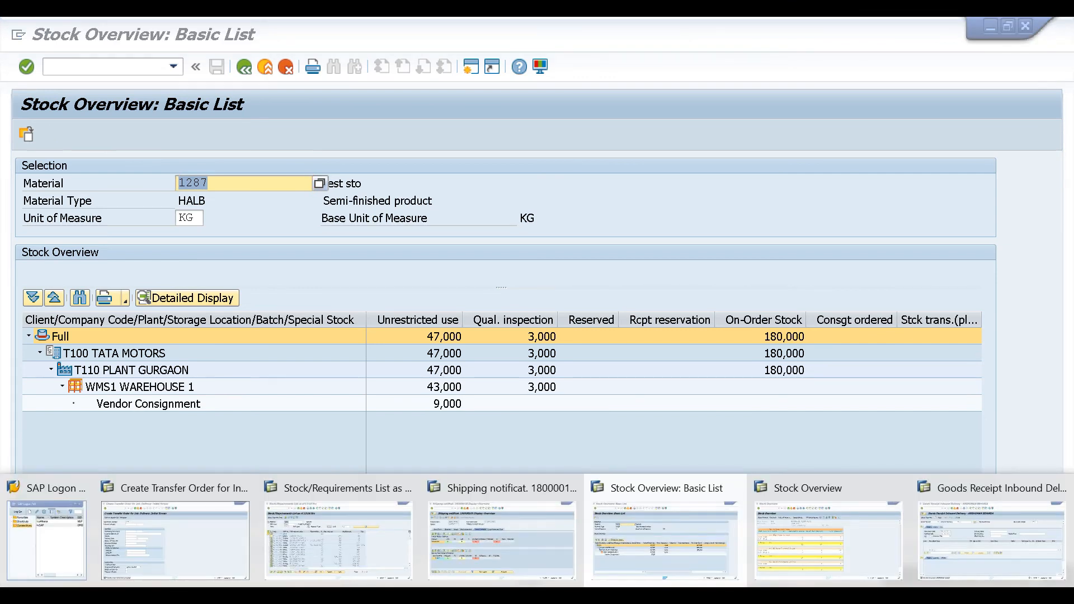
left_click(834, 546)
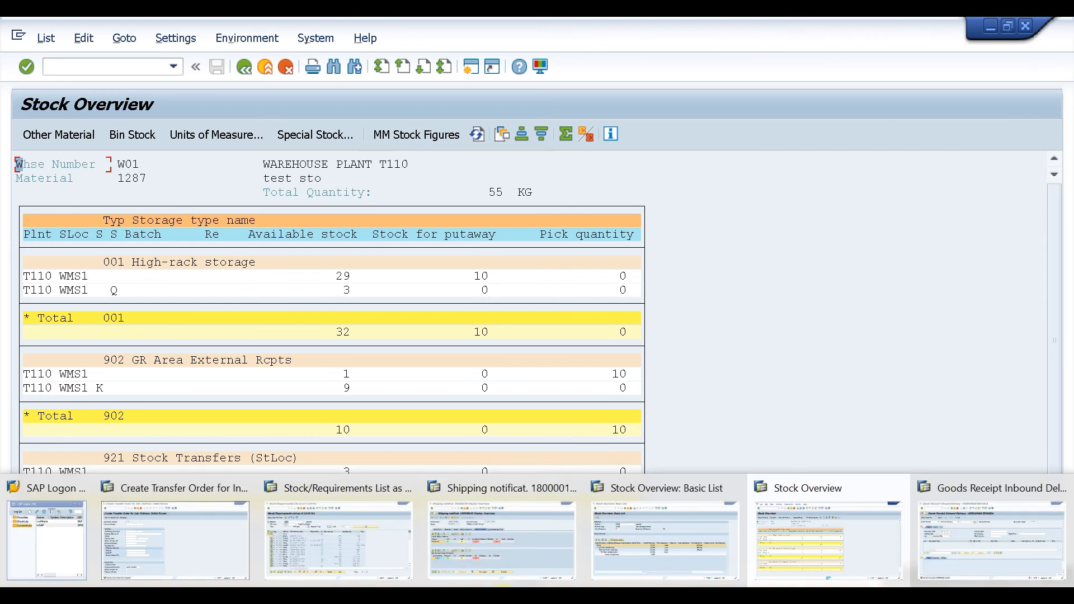
Step: Confirm transfer order 10013 in warehouse W01 internally, with pick and transfer in the foreground
left_click(193, 542)
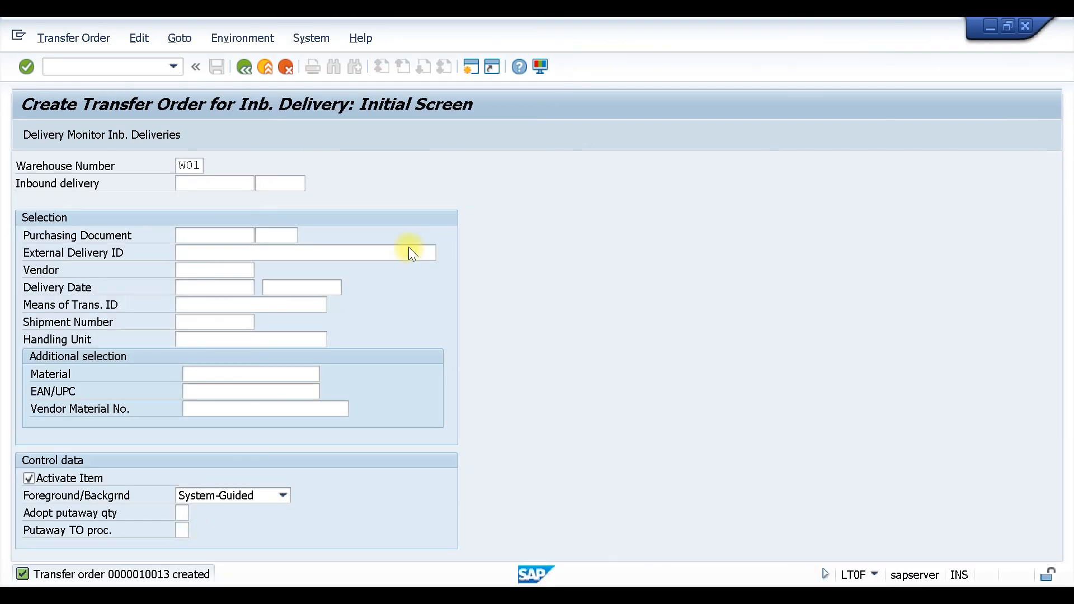
left_click(68, 39)
mouse_move(77, 98)
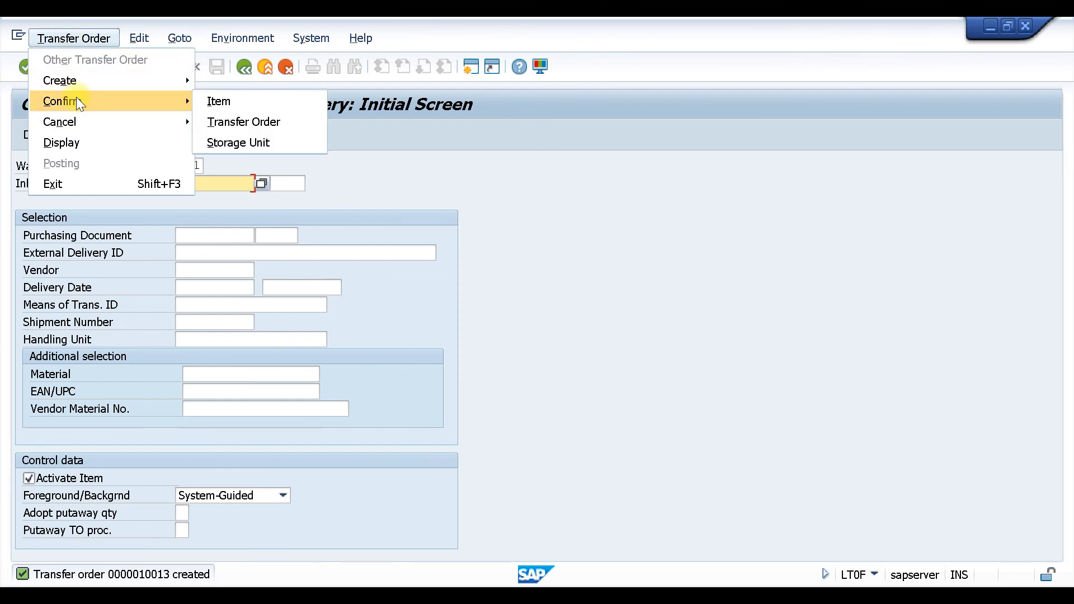
left_click(246, 122)
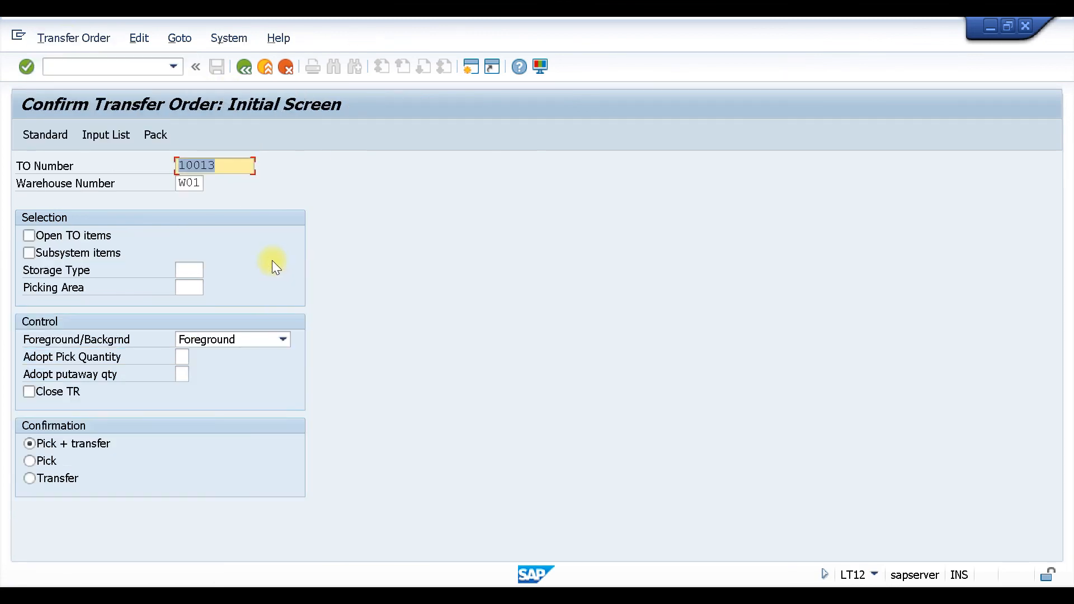
key("Return")
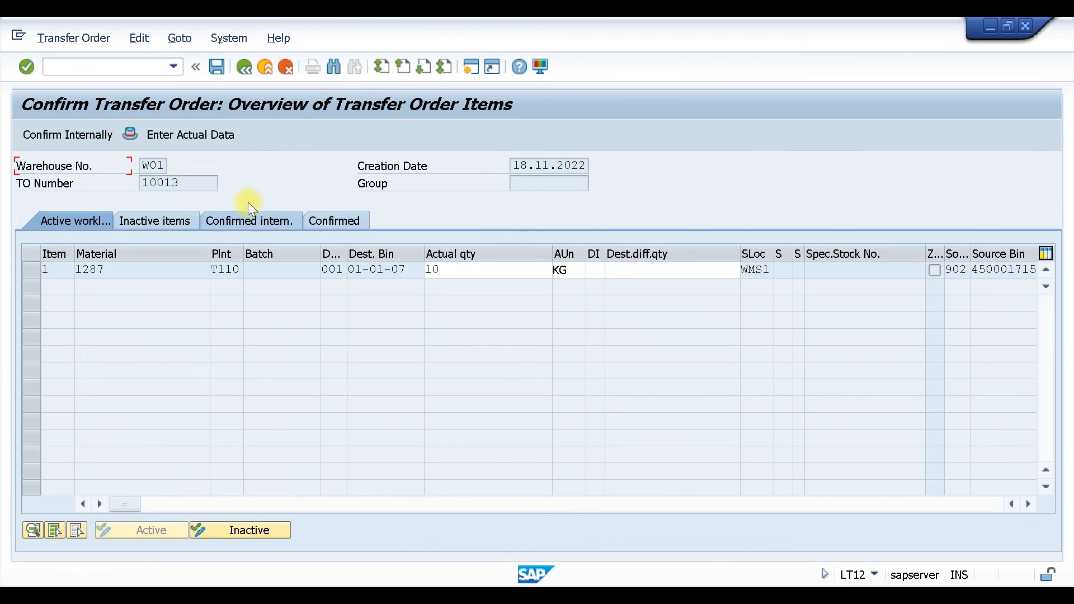
left_click(86, 129)
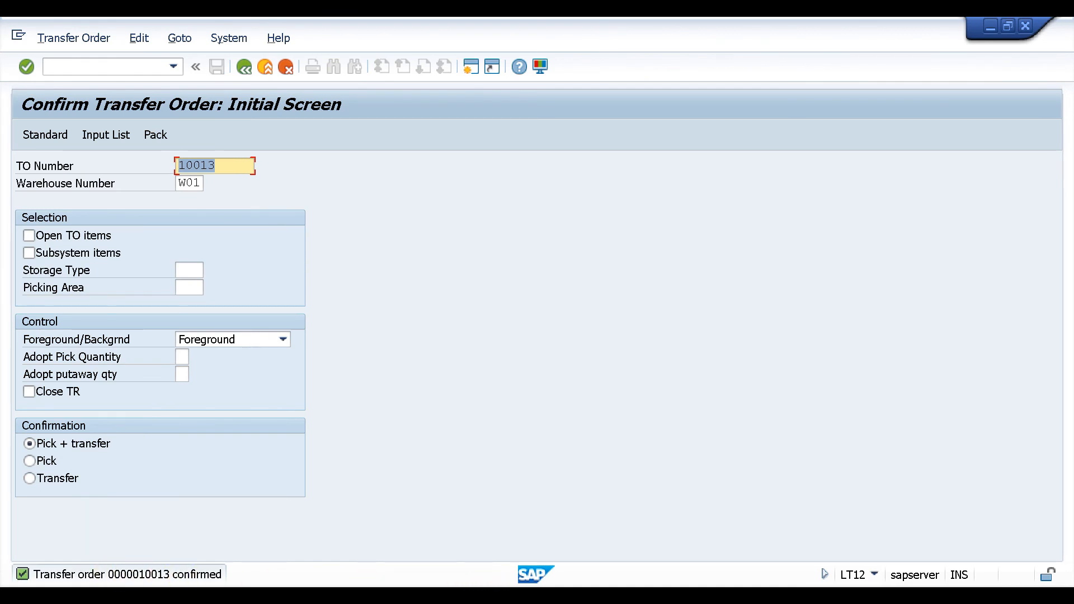
Step: Refresh the warehouse stock and plant stock overviews for material 1287 to check quantities after the transfer order confirmation
left_click(827, 542)
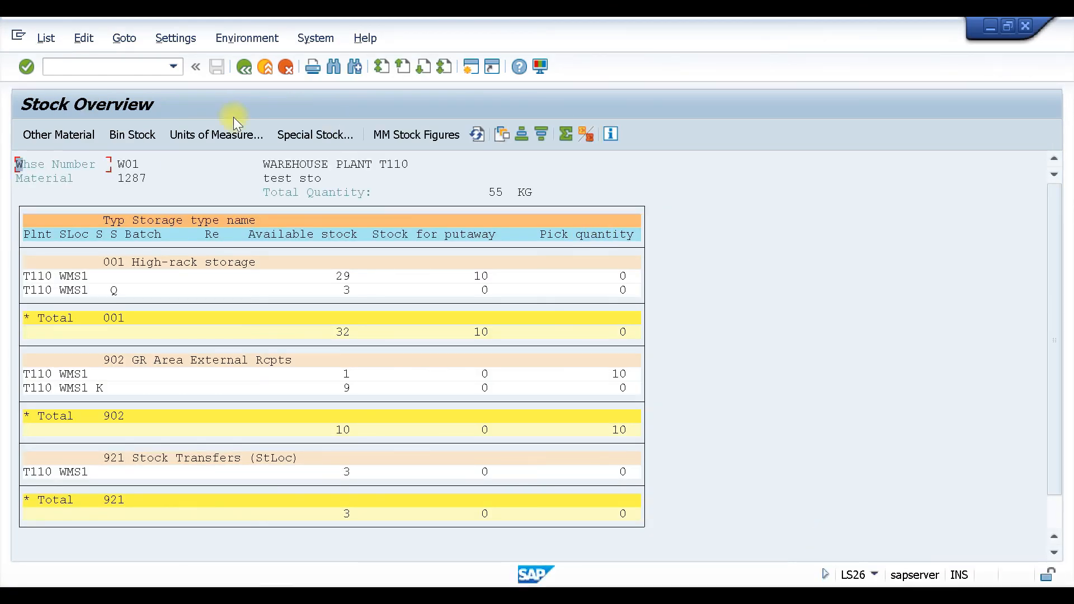
left_click(476, 134)
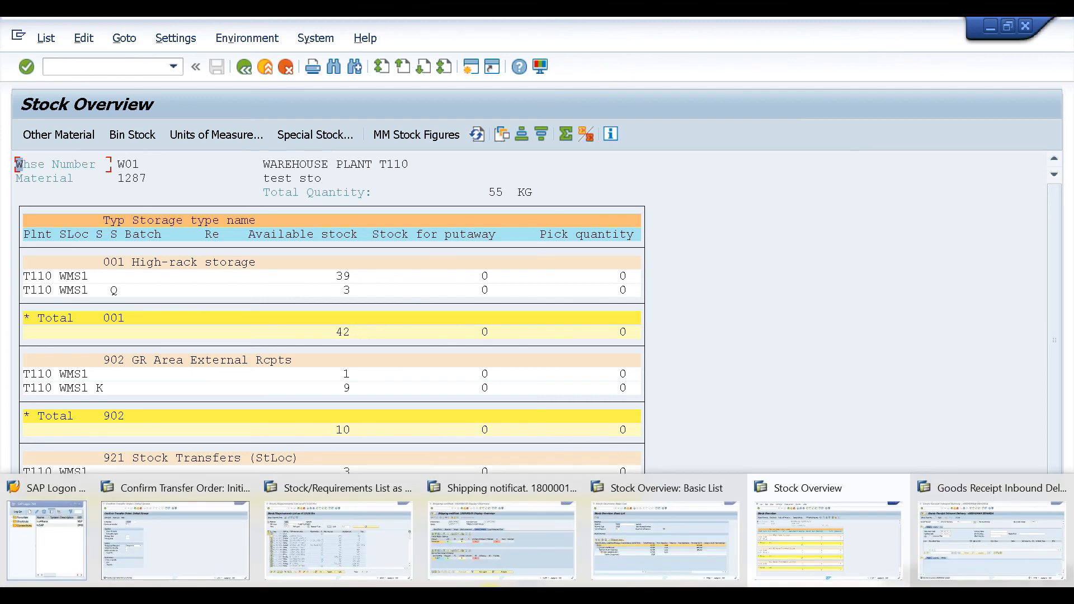
left_click(711, 511)
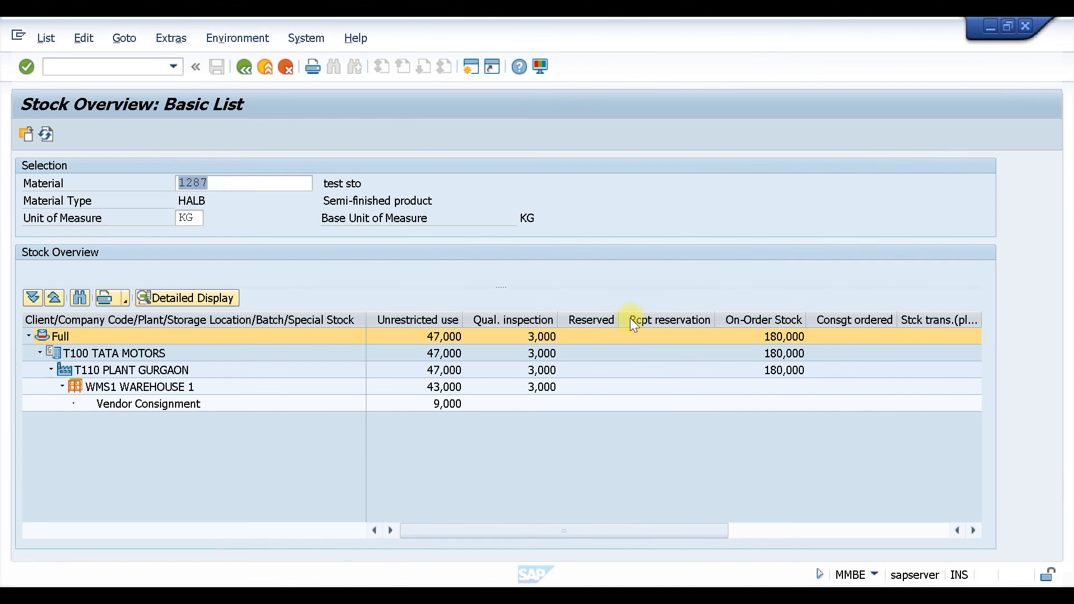
left_click(45, 132)
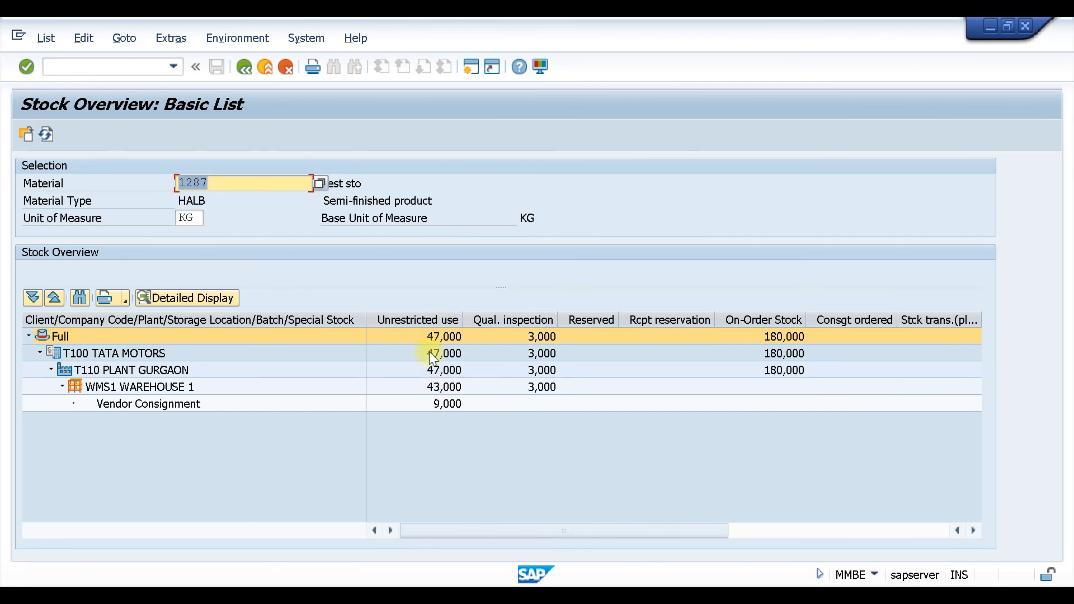
Step: Reload inbound delivery 180000100 and examine its overall putaway, warehouse management and confirmation statuses
left_click(501, 597)
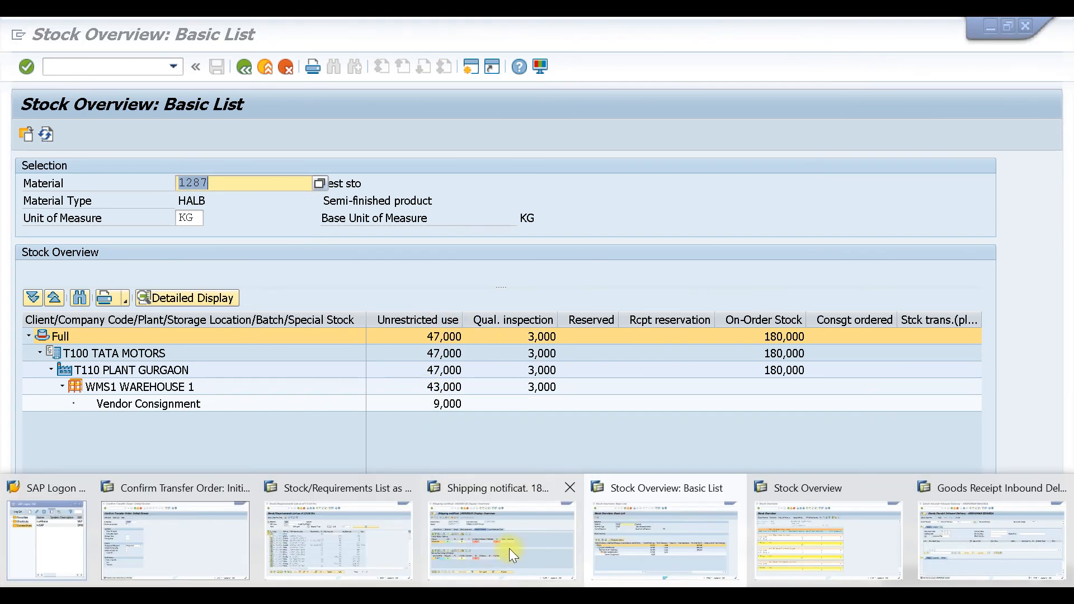
left_click(512, 550)
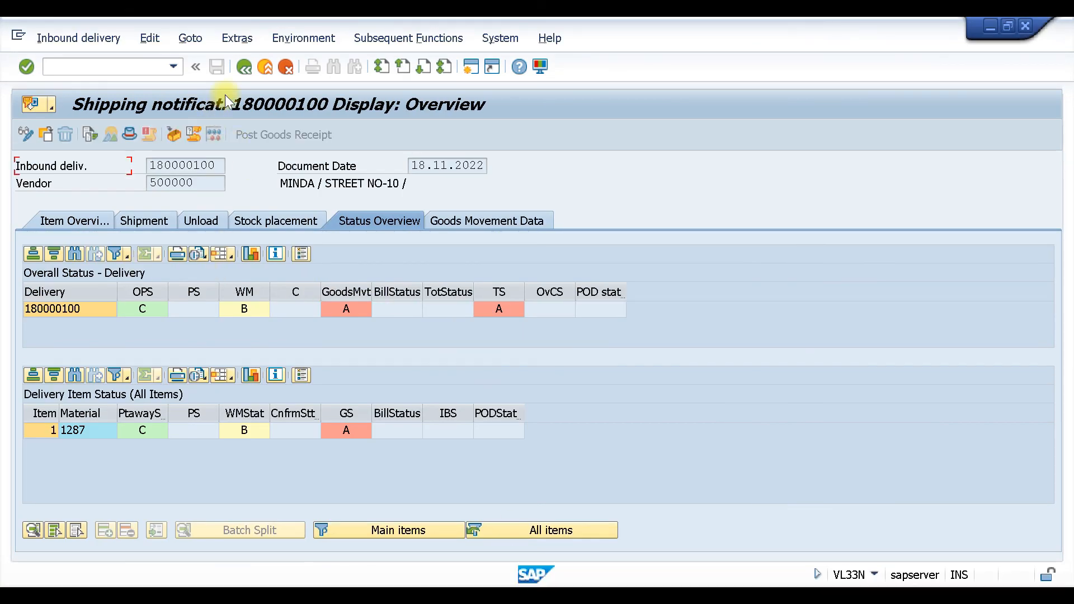
left_click(245, 69)
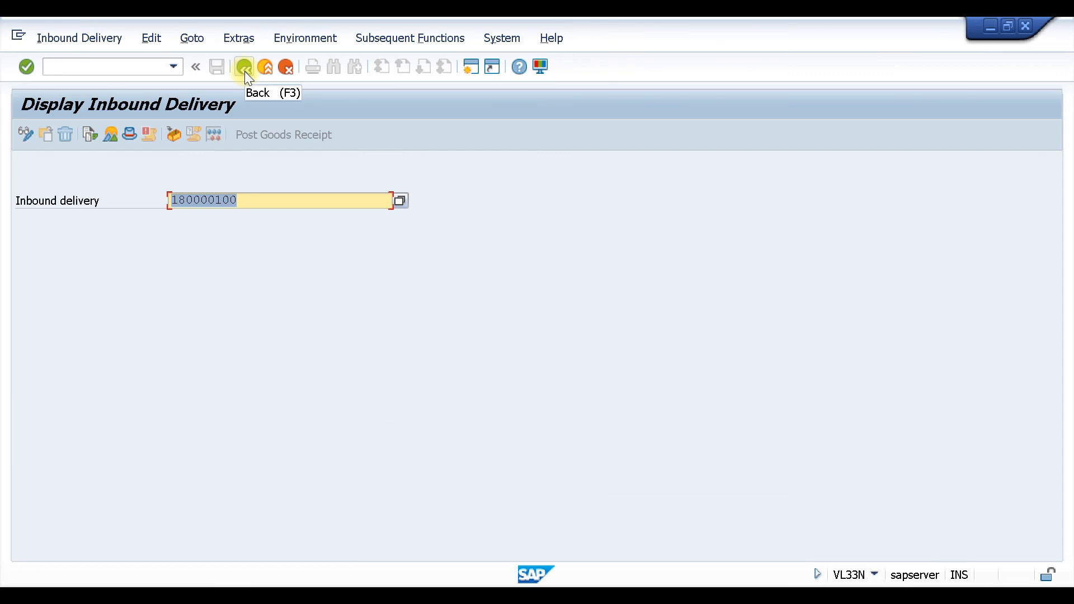
key("Return")
left_click(371, 219)
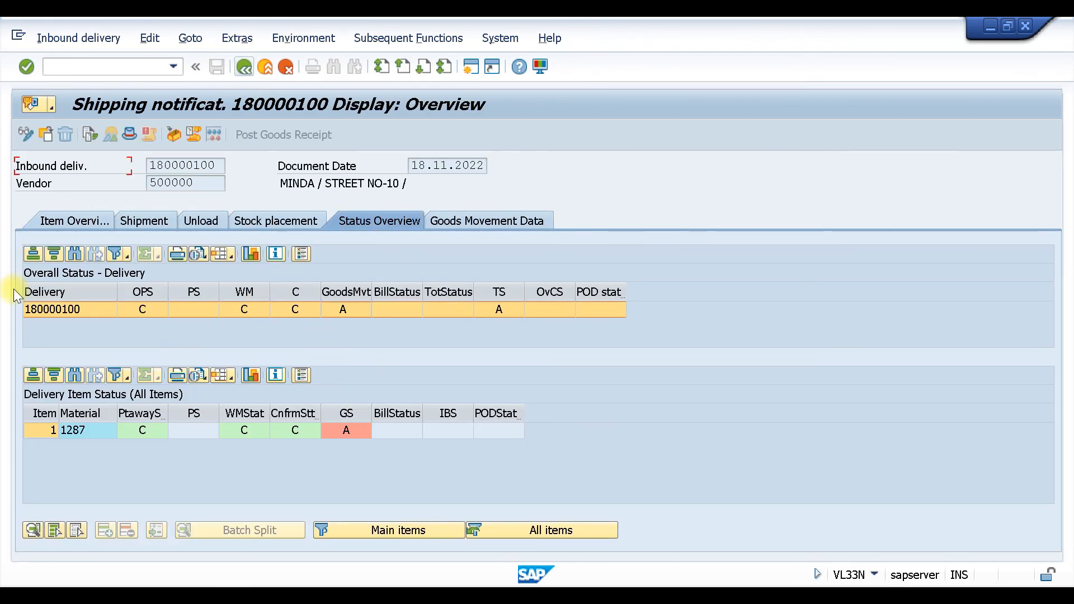
left_click(146, 309)
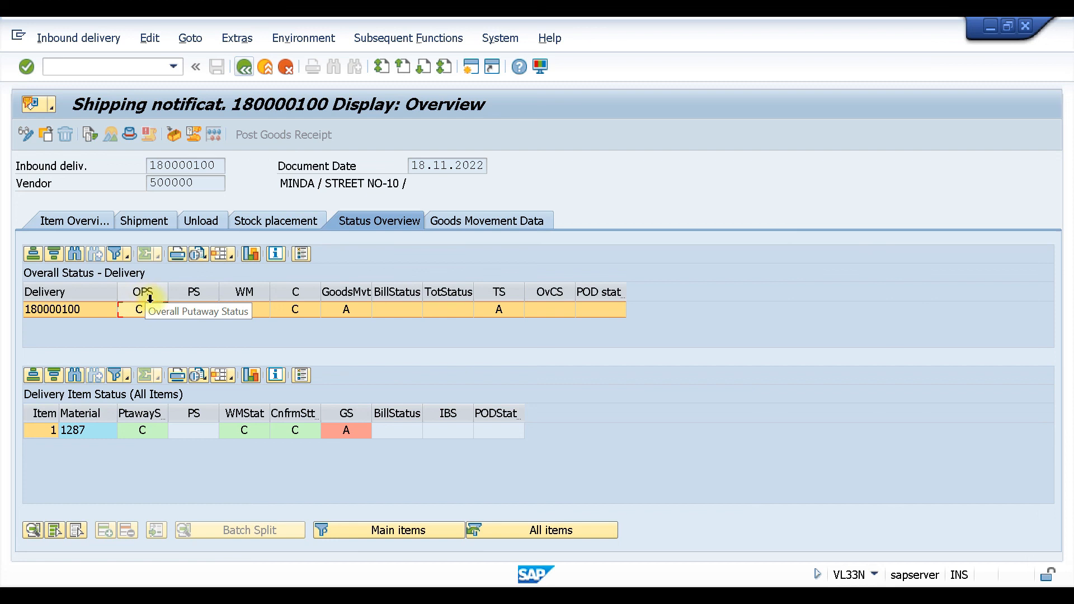
left_click(240, 310)
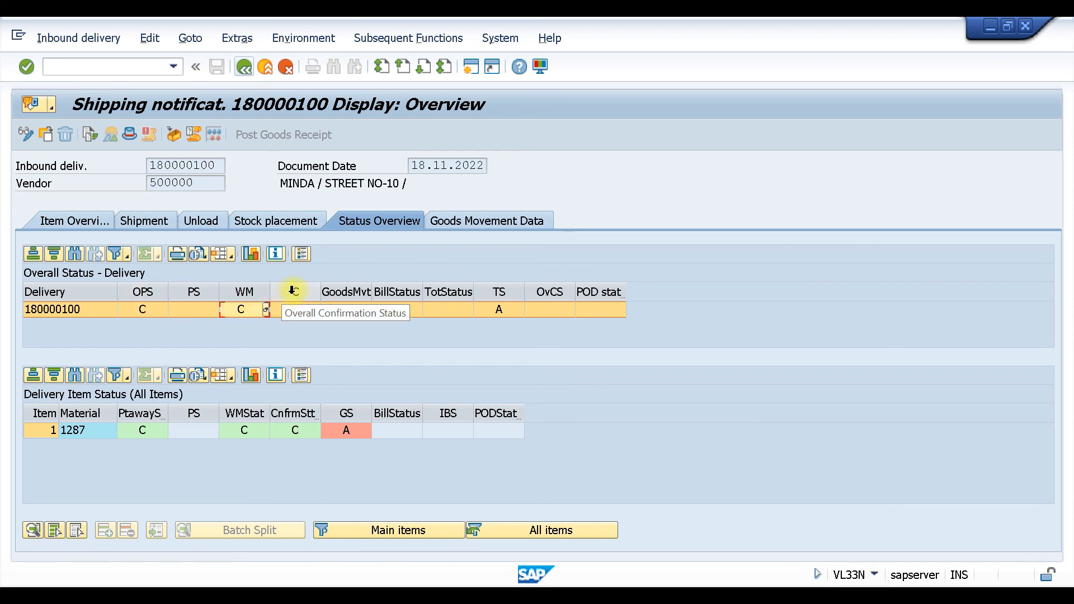